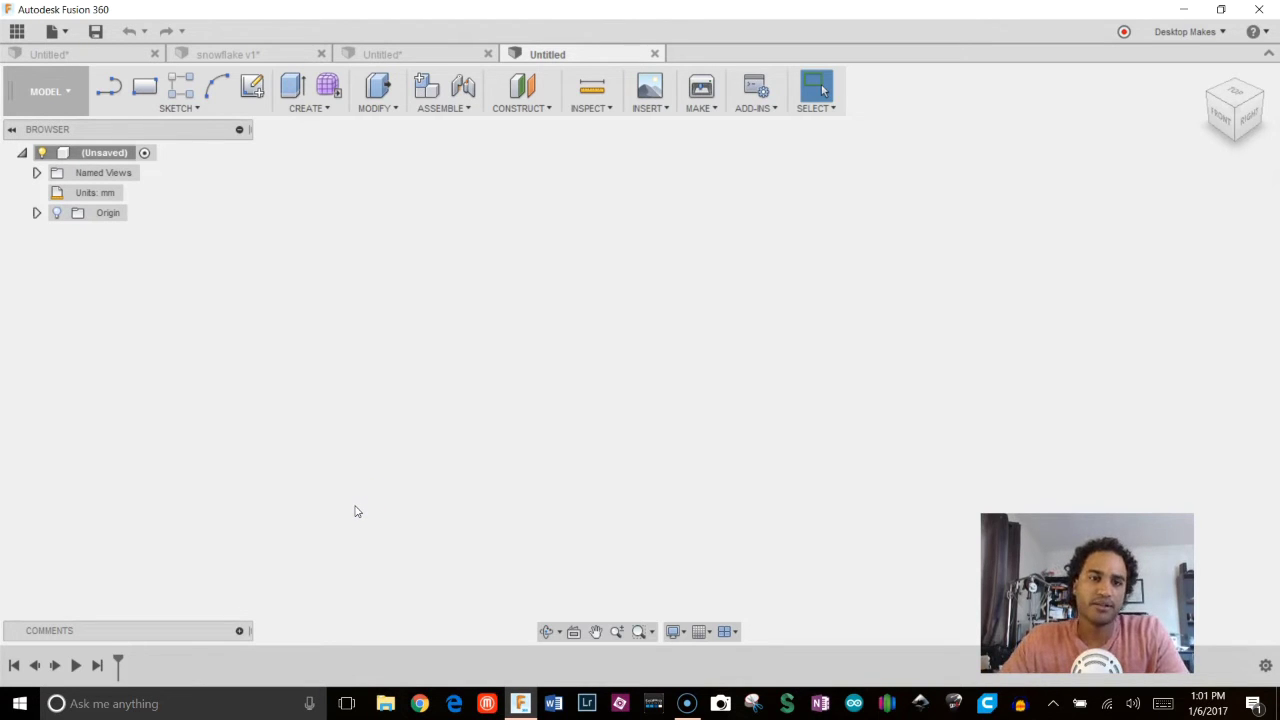
# Create a new sketch on the horizontal origin plane
pyautogui.click(178, 107)
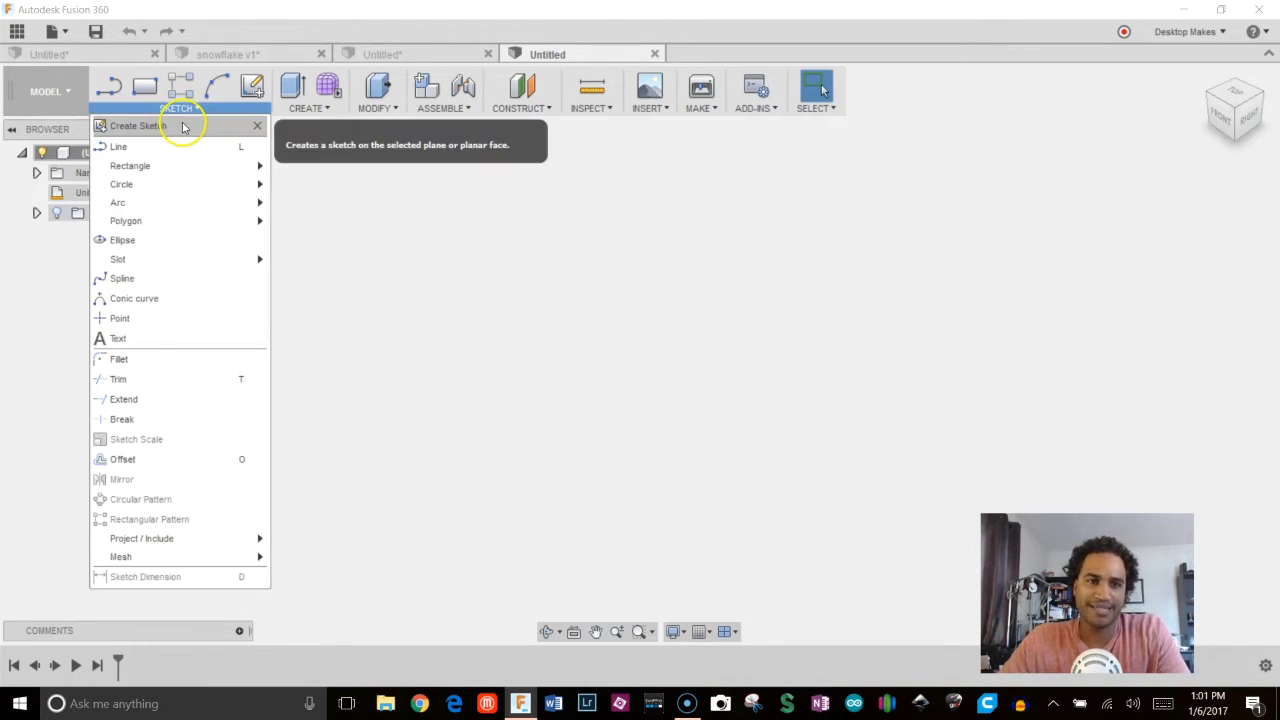
pyautogui.click(138, 126)
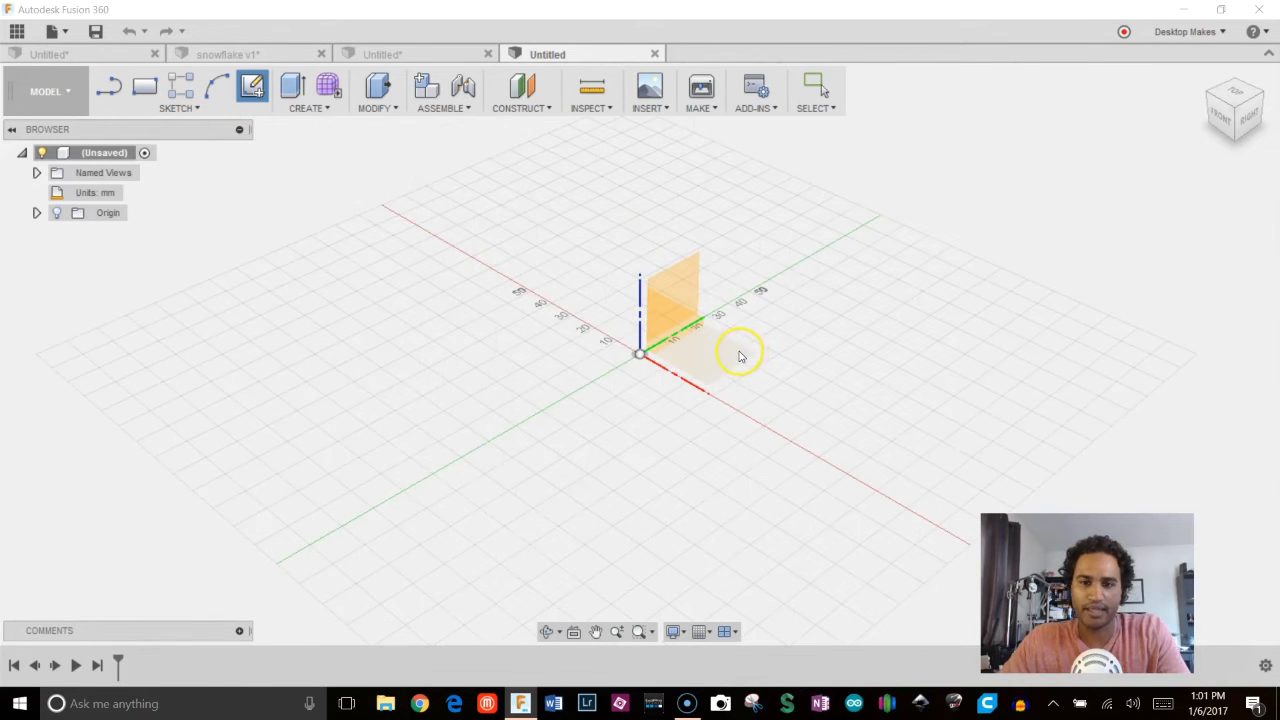
pyautogui.click(739, 357)
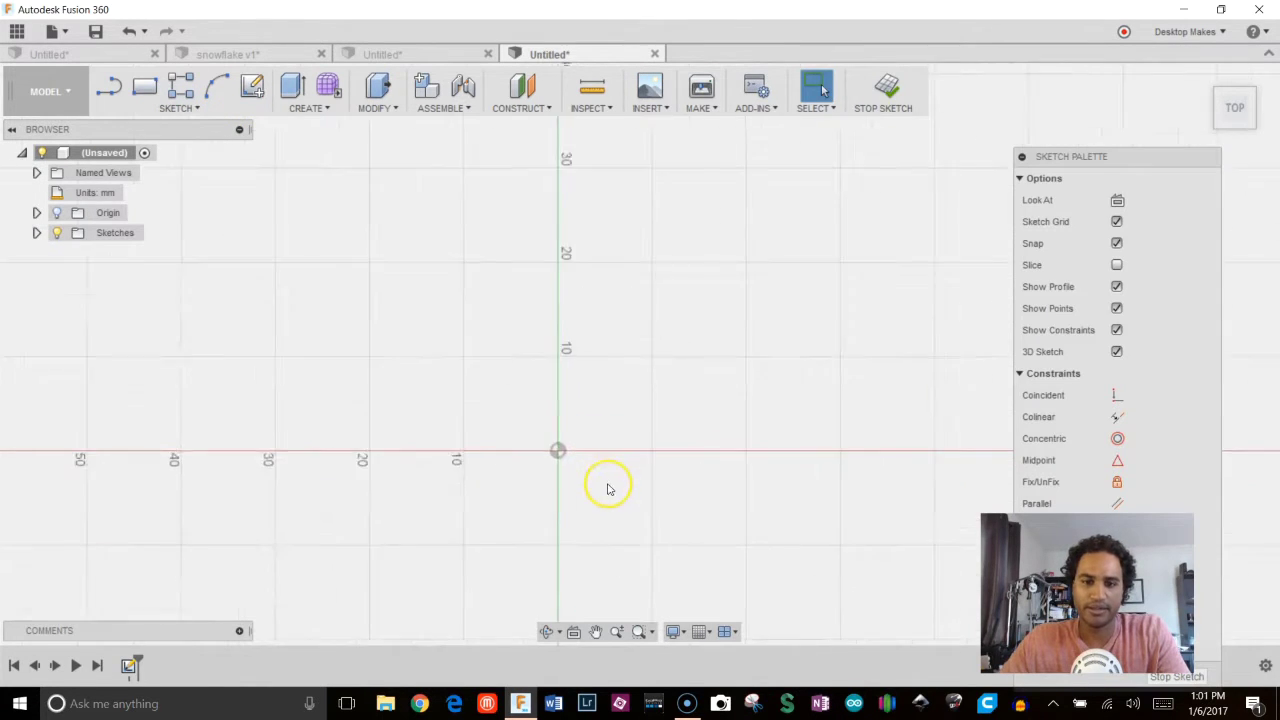
# Draw a two-point rectangle from the origin, 8 mm tall and 0.4 mm wide, extending up and to the right
pyautogui.scroll(4, 610, 483)
pyautogui.scroll(1, 546, 271)
pyautogui.moveTo(552, 266)
pyautogui.mouseDown(button='middle')
pyautogui.moveTo(593, 313)
pyautogui.moveTo(506, 289)
pyautogui.mouseUp(button='middle')
pyautogui.press('r')
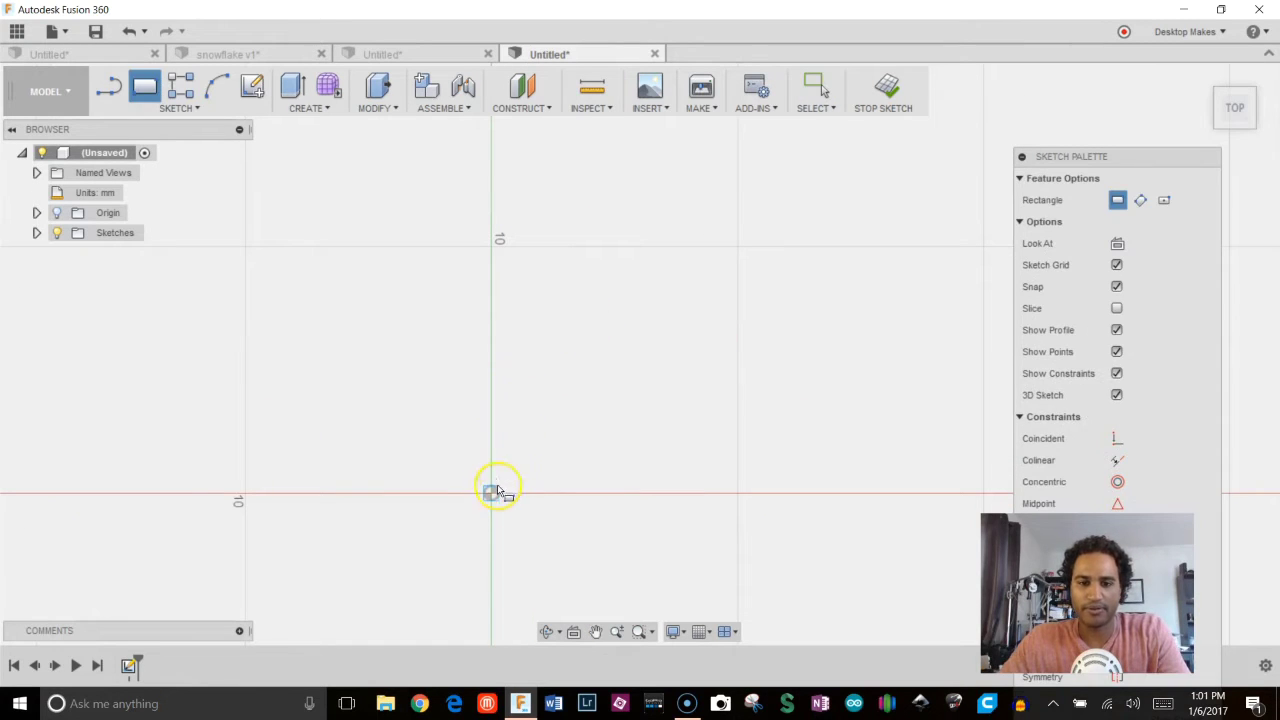
pyautogui.click(497, 496)
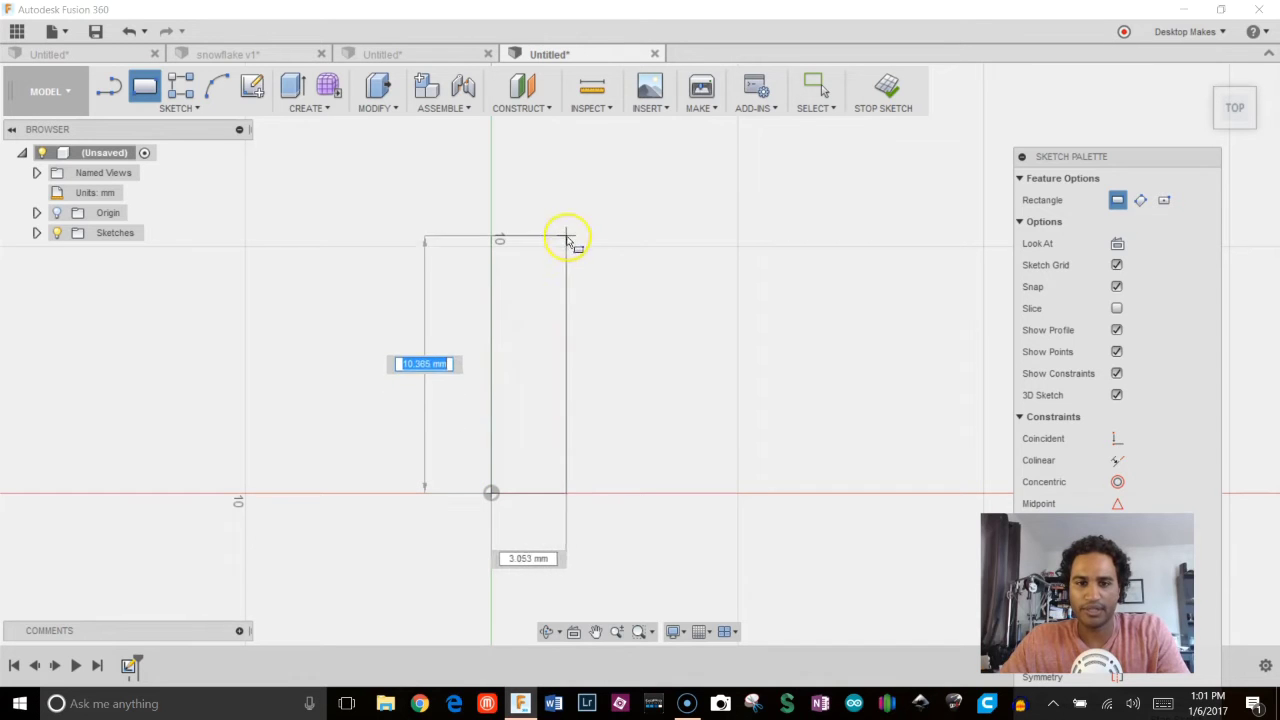
pyautogui.write('8')
pyautogui.press('Tab')
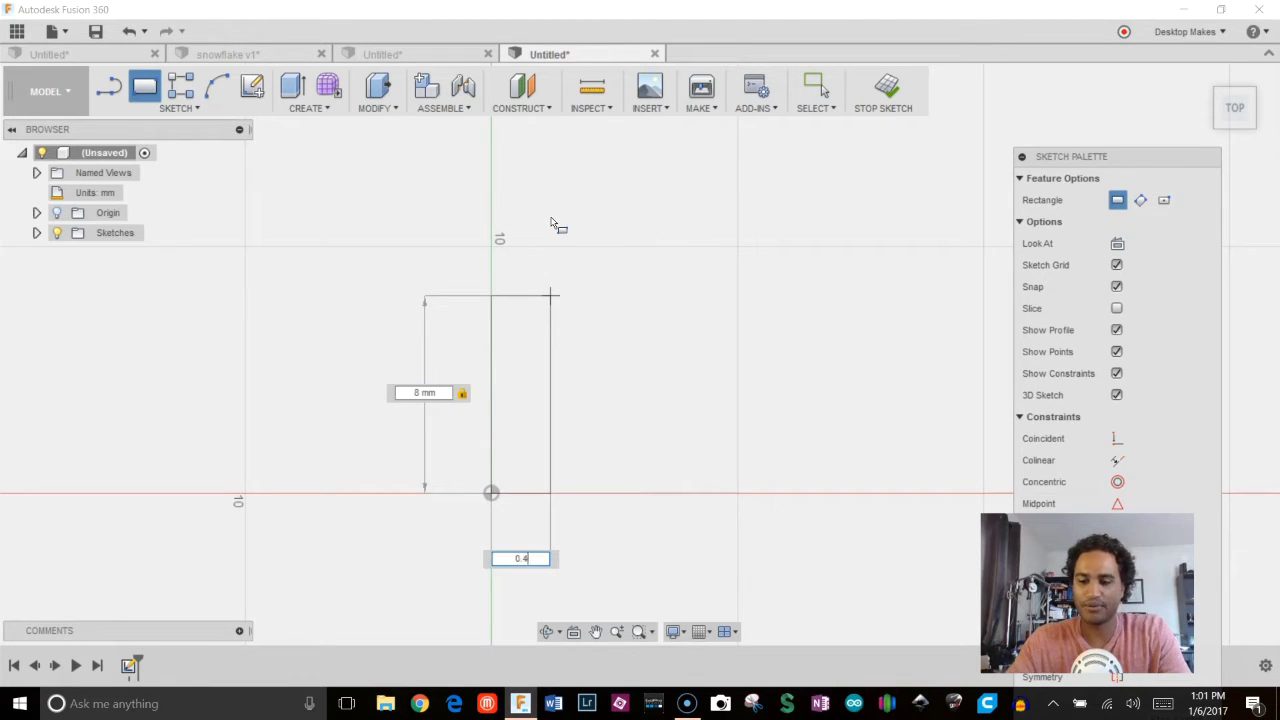
pyautogui.press('Return')
pyautogui.press('Escape')
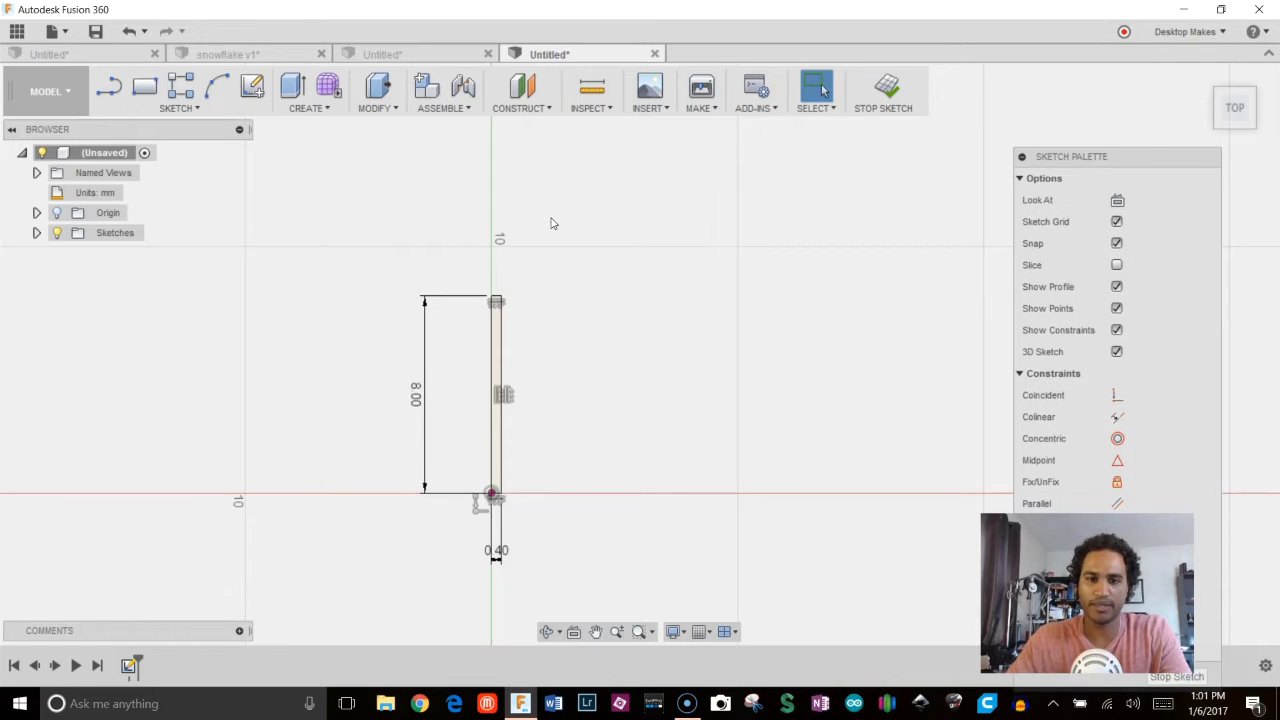
# Draw three connected perpendicular lines forming a diagonal branch about 0.82 mm wide, starting and ending on the rectangle's right edge near its upper end
pyautogui.scroll(4, 574, 351)
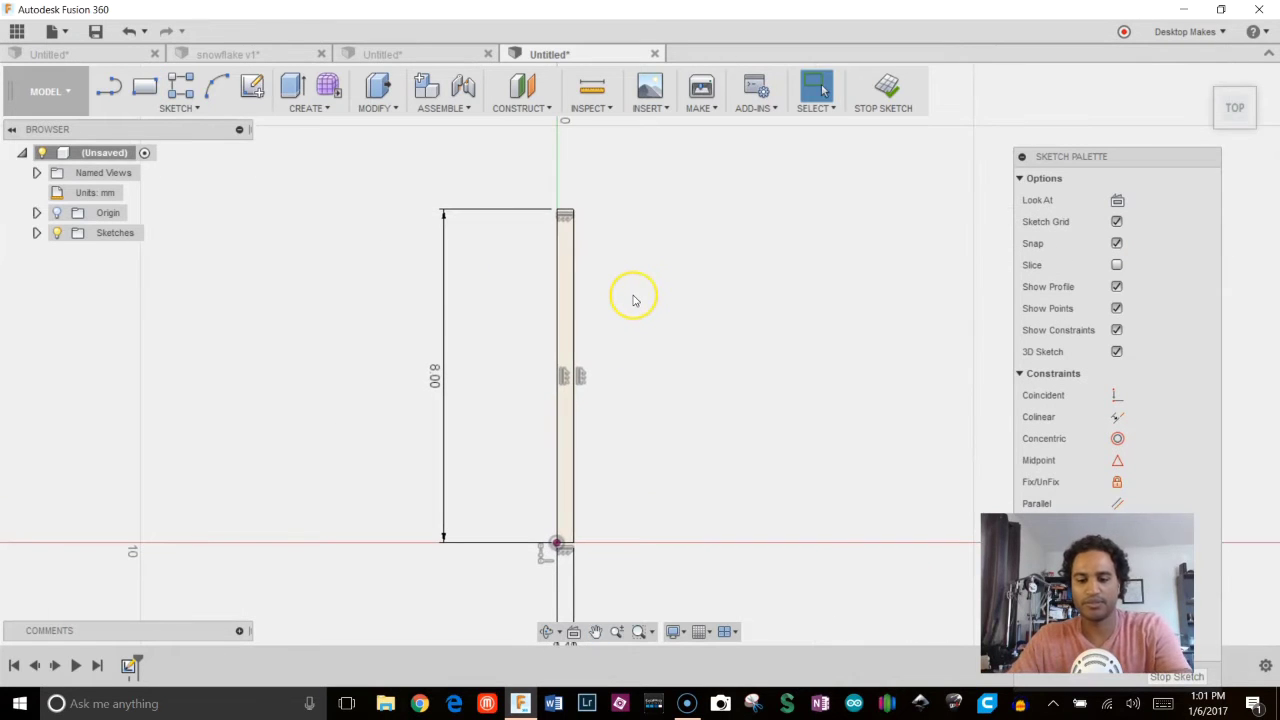
pyautogui.press('l')
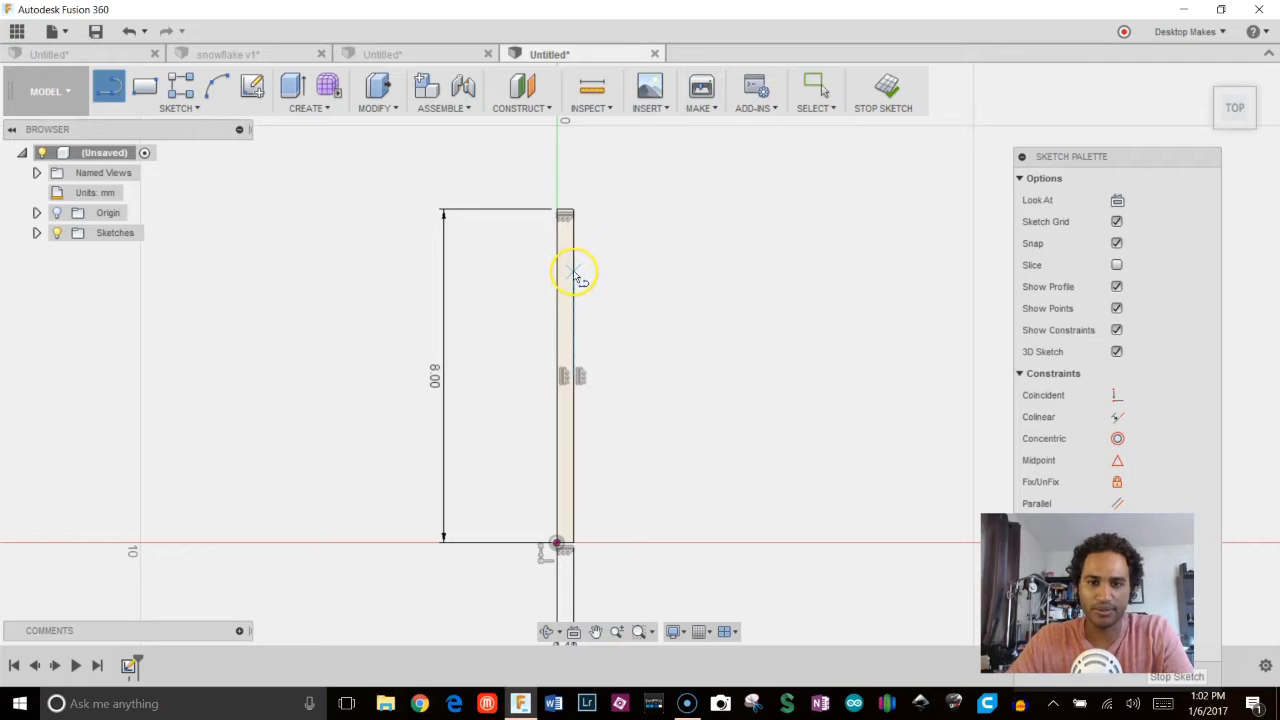
pyautogui.scroll(2, 576, 278)
pyautogui.scroll(-1, 574, 277)
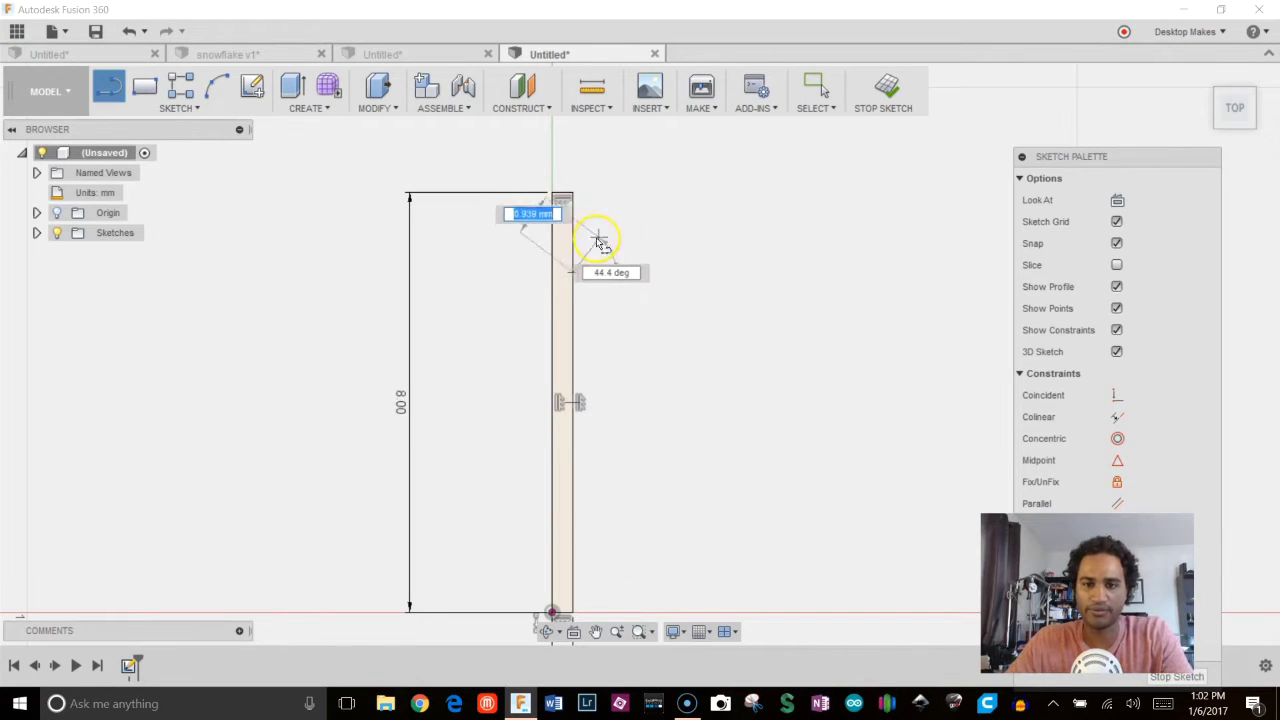
pyautogui.scroll(1, 630, 285)
pyautogui.scroll(1, 632, 285)
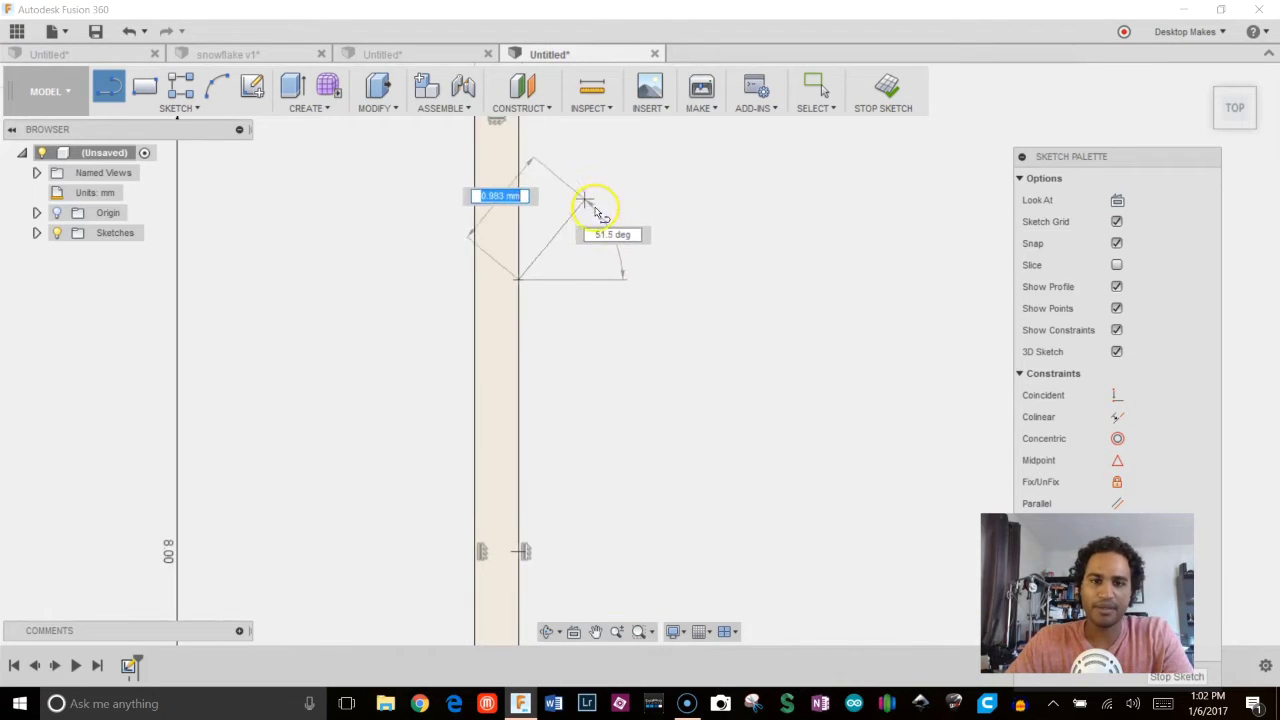
pyautogui.moveTo(626, 220); pyautogui.dragTo(620, 297, button='middle')
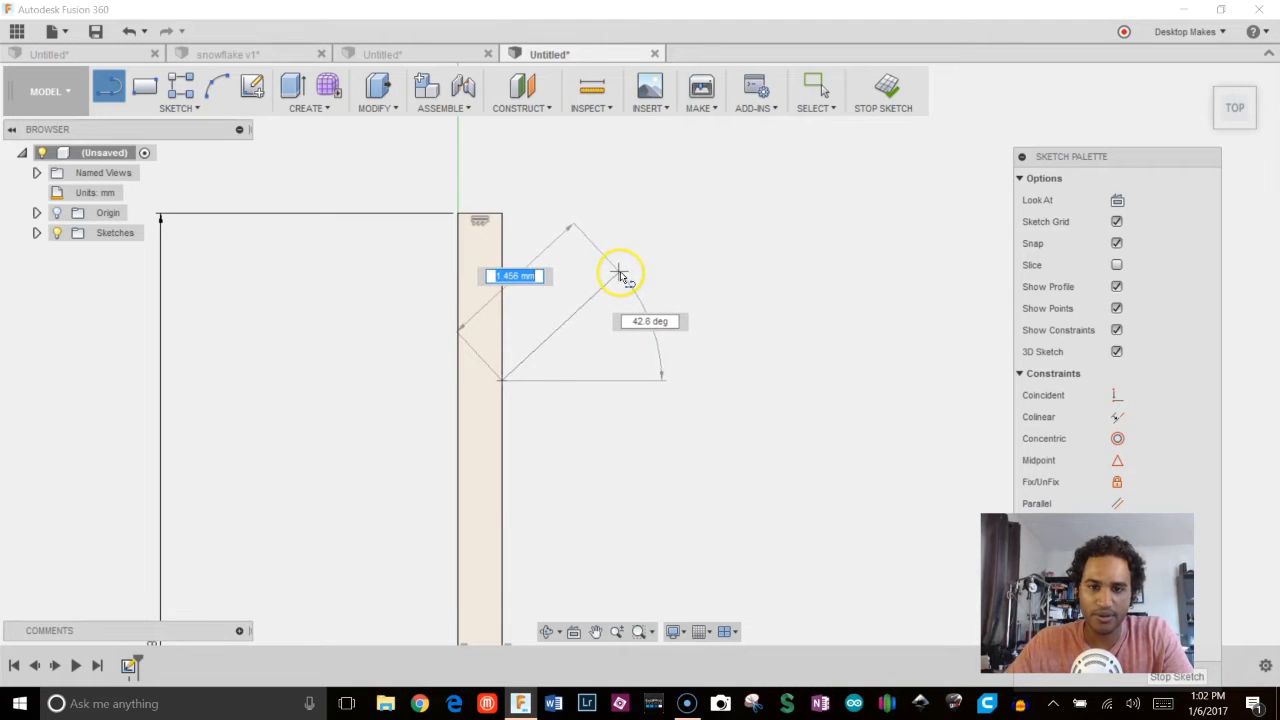
pyautogui.moveTo(617, 272); pyautogui.dragTo(635, 254)
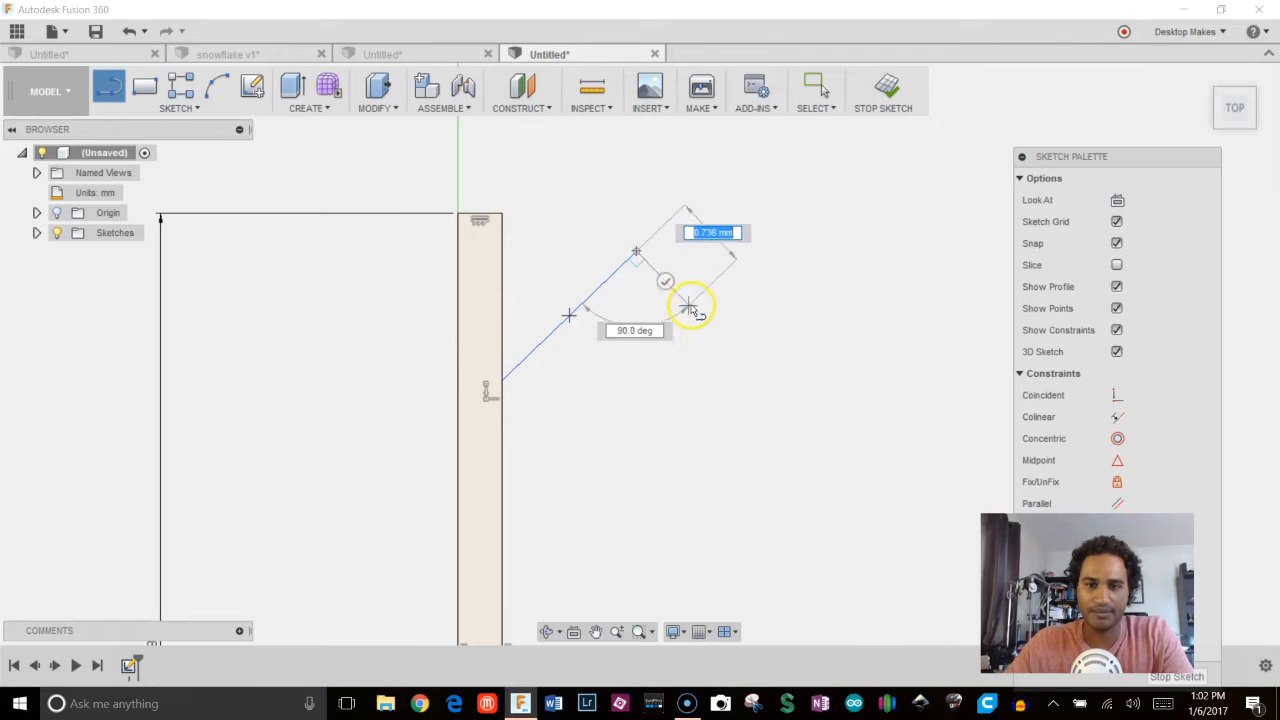
pyautogui.click(632, 252)
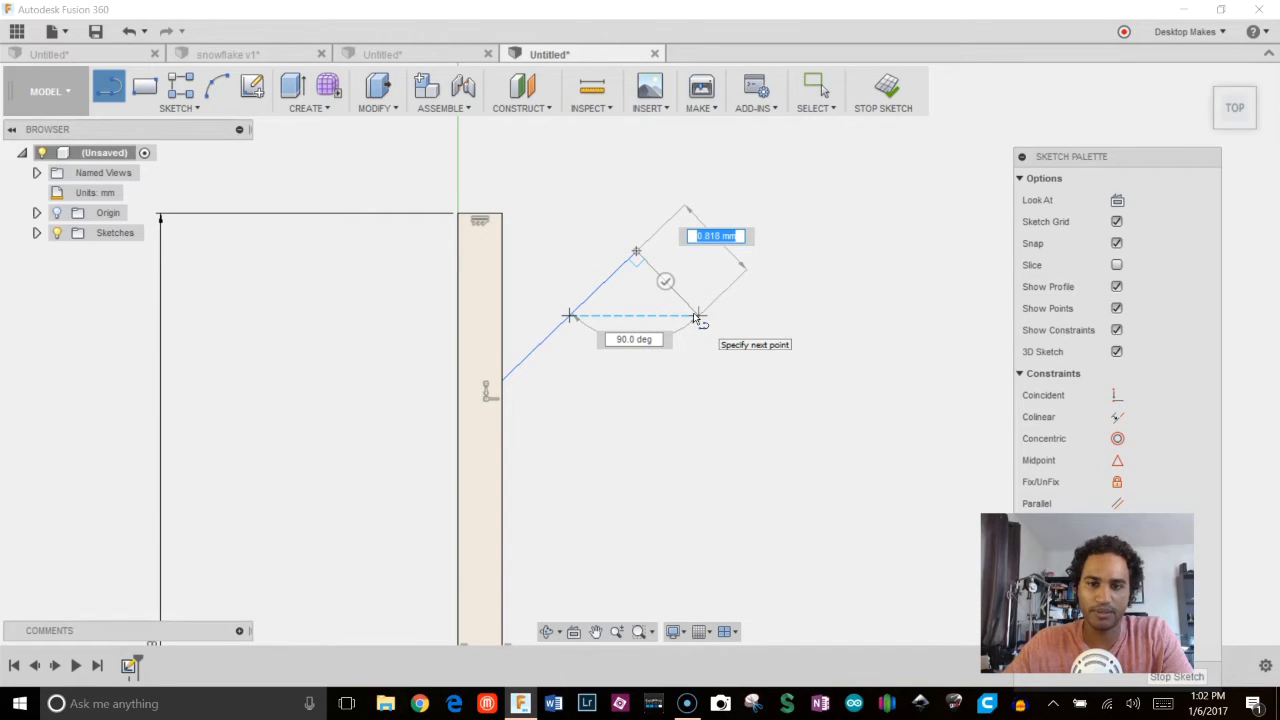
pyautogui.click(698, 318)
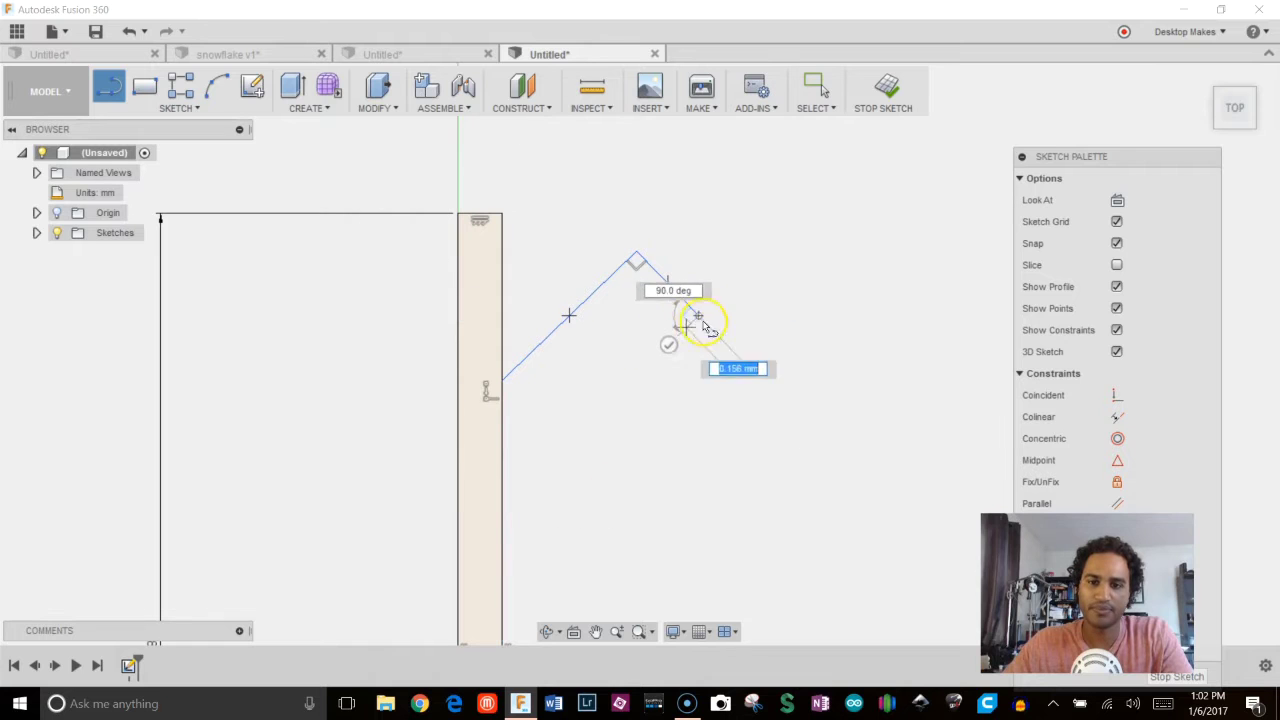
pyautogui.click(505, 510)
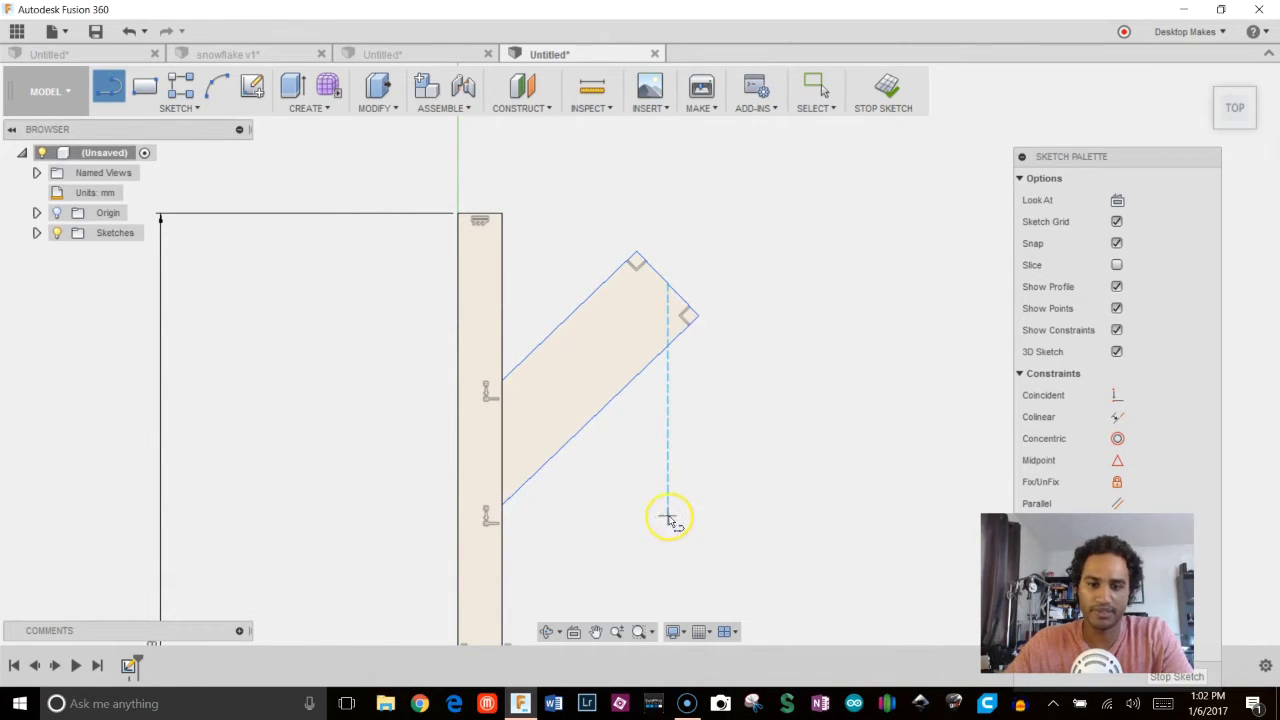
pyautogui.scroll(2, 641, 280)
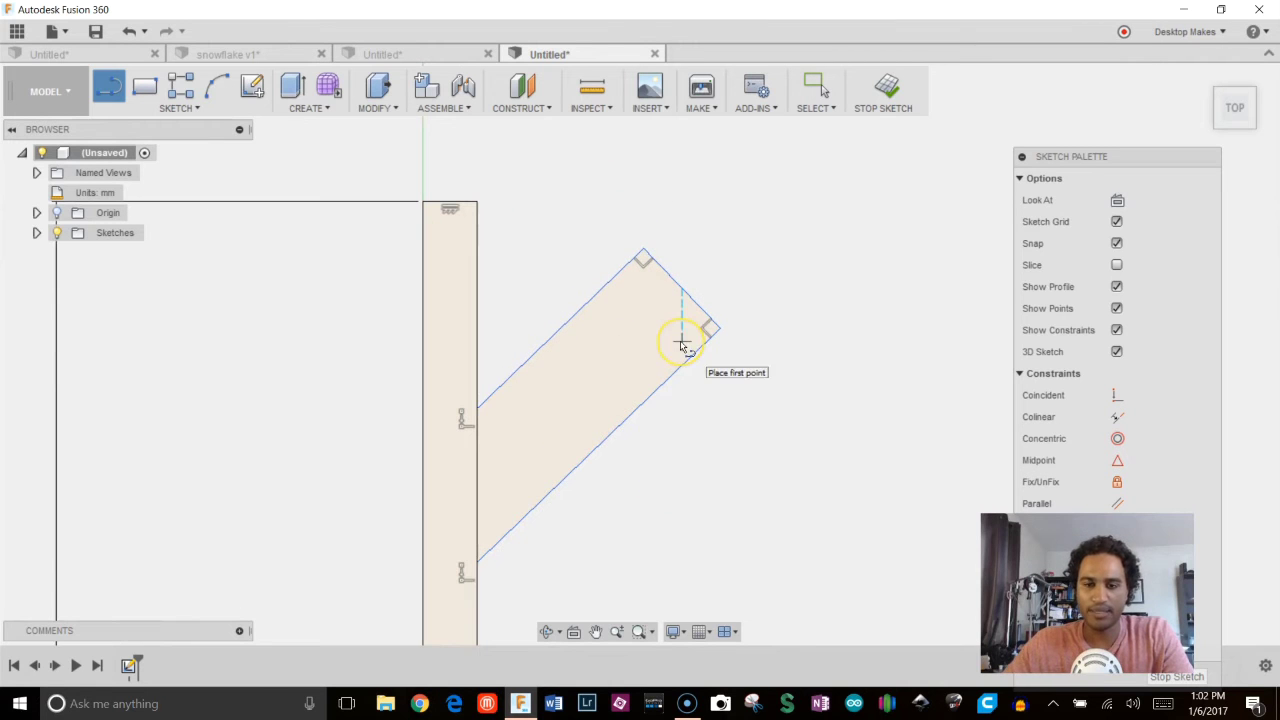
pyautogui.press('Escape')
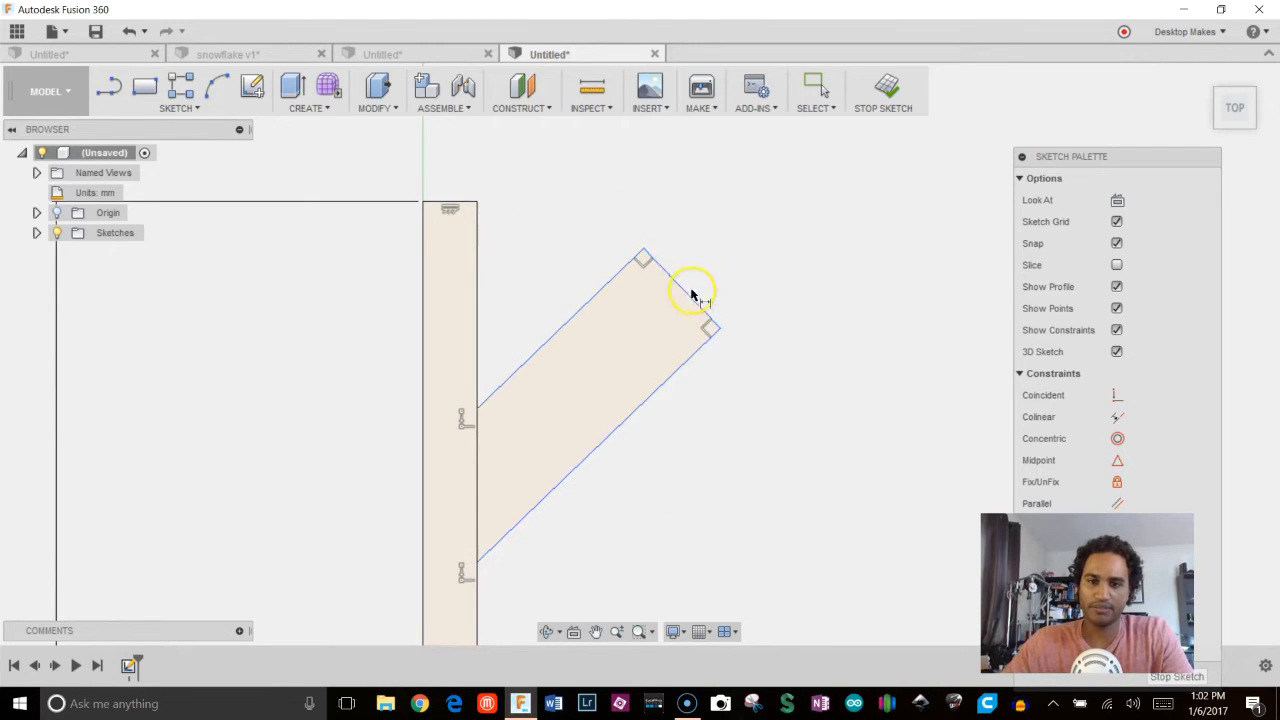
# Dimension the short outer end of the diagonal branch parallel to that edge and set it to 0.8 mm
pyautogui.scroll(4, 700, 250)
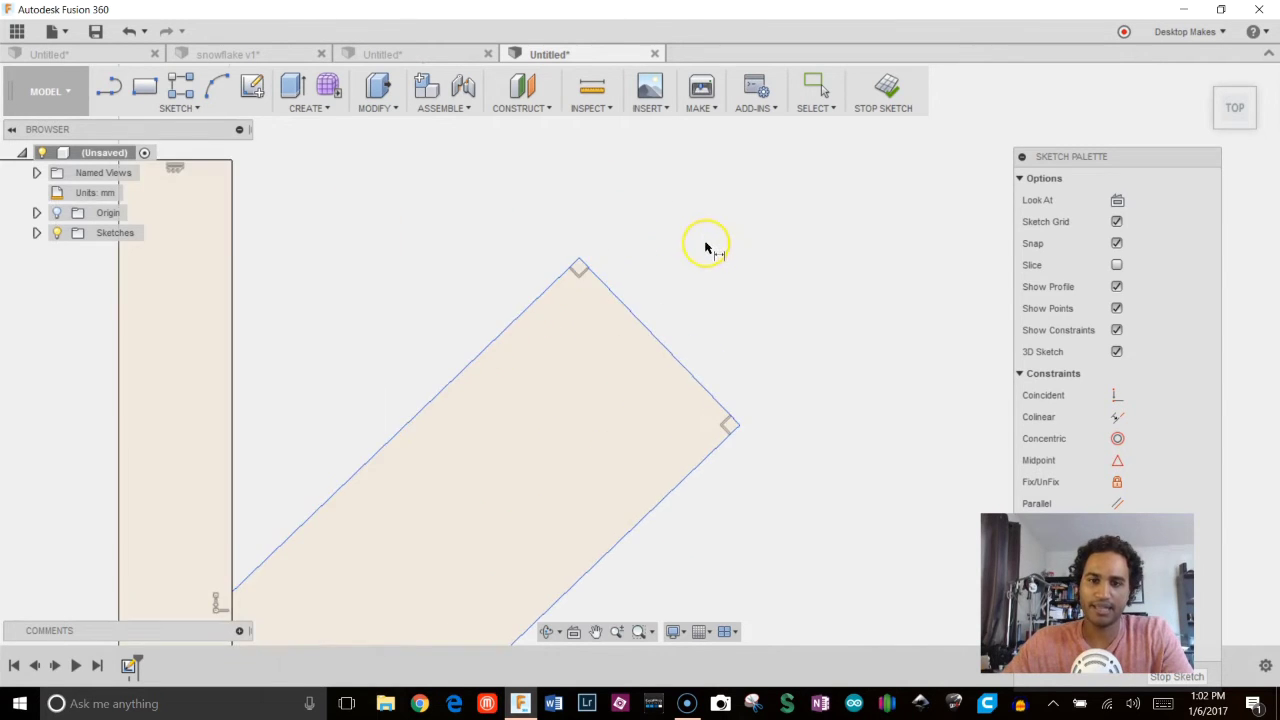
pyautogui.click(669, 353)
pyautogui.press('d')
pyautogui.scroll(1, 701, 165)
pyautogui.moveTo(701, 165); pyautogui.dragTo(660, 251, button='middle')
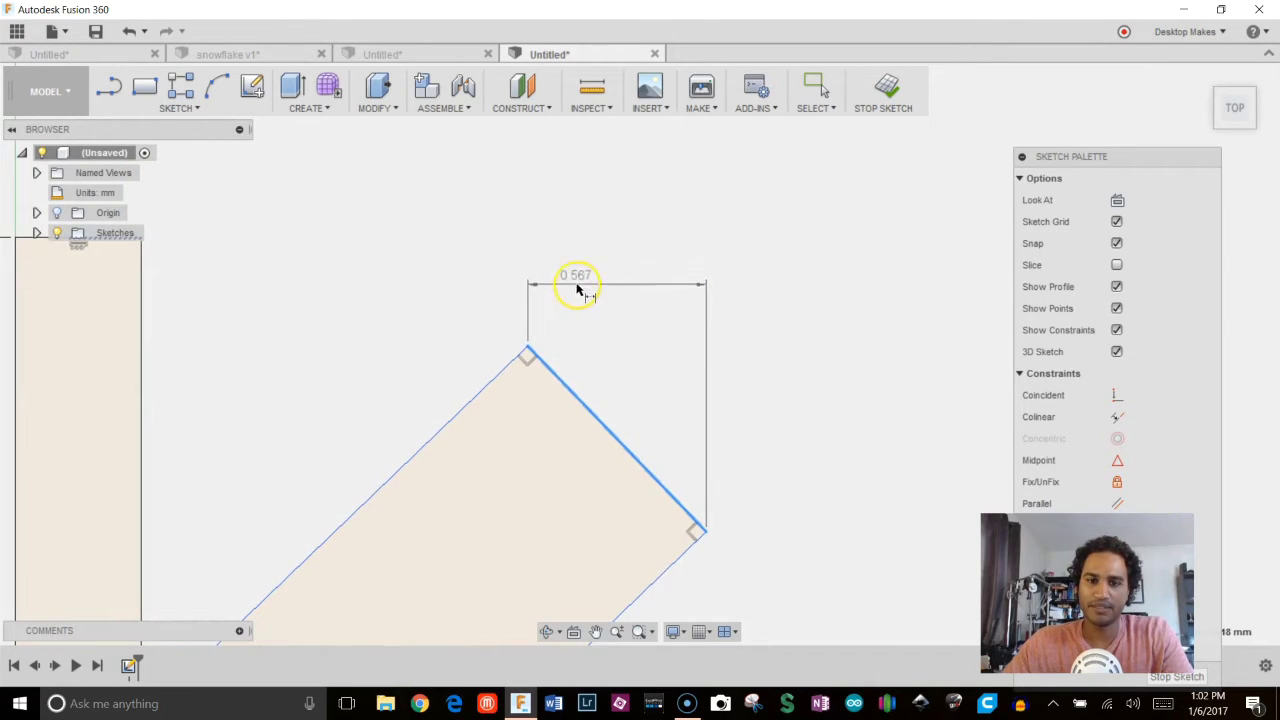
pyautogui.press('Escape')
pyautogui.click(529, 350)
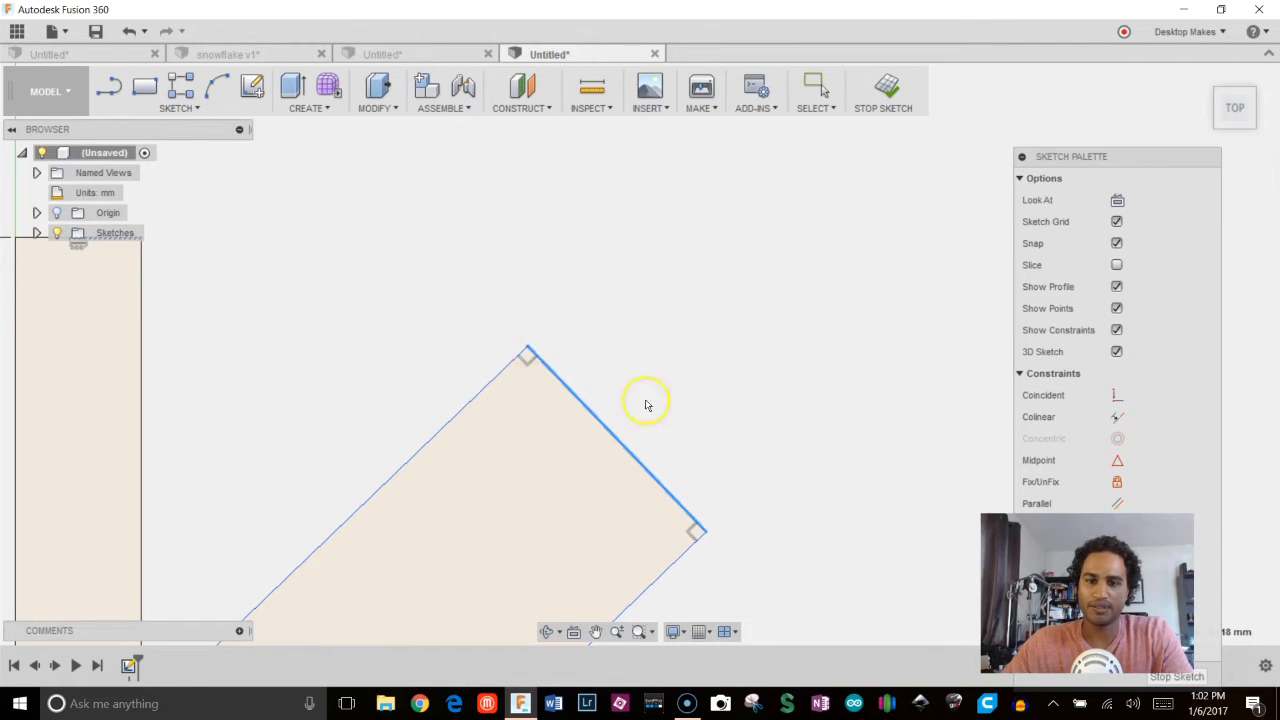
pyautogui.click(703, 532)
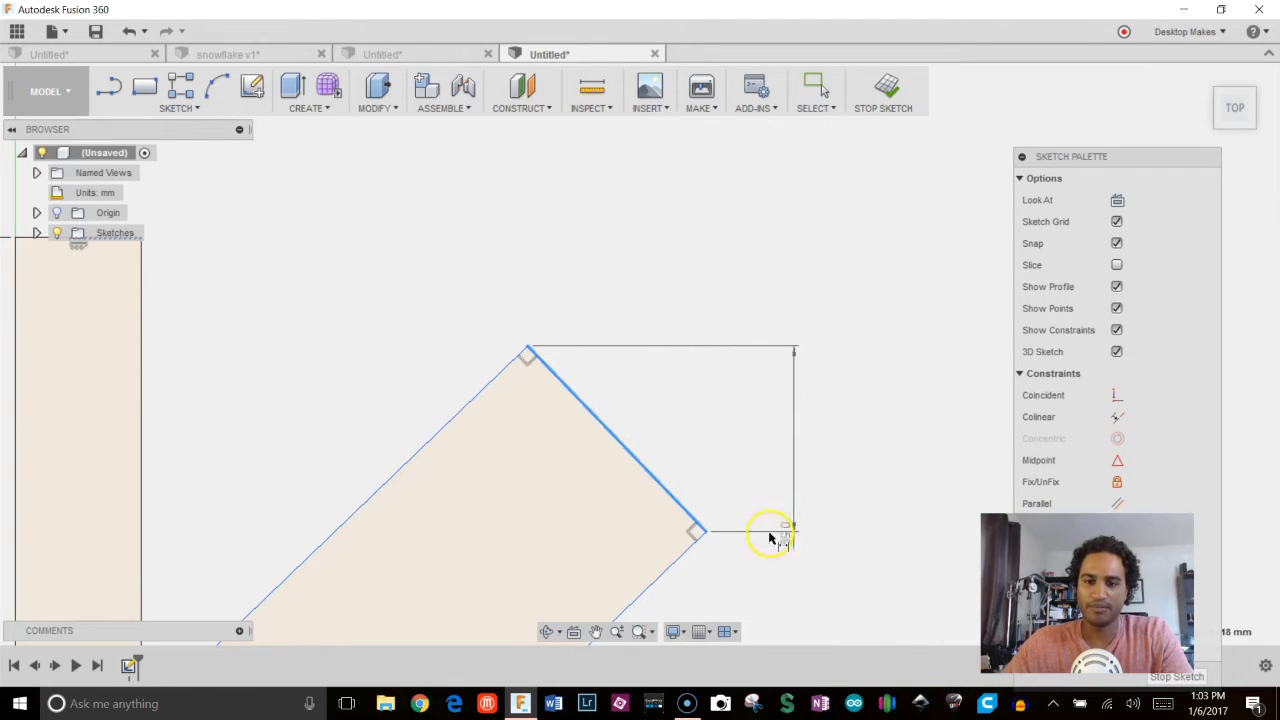
pyautogui.press('Escape')
pyautogui.click(527, 350)
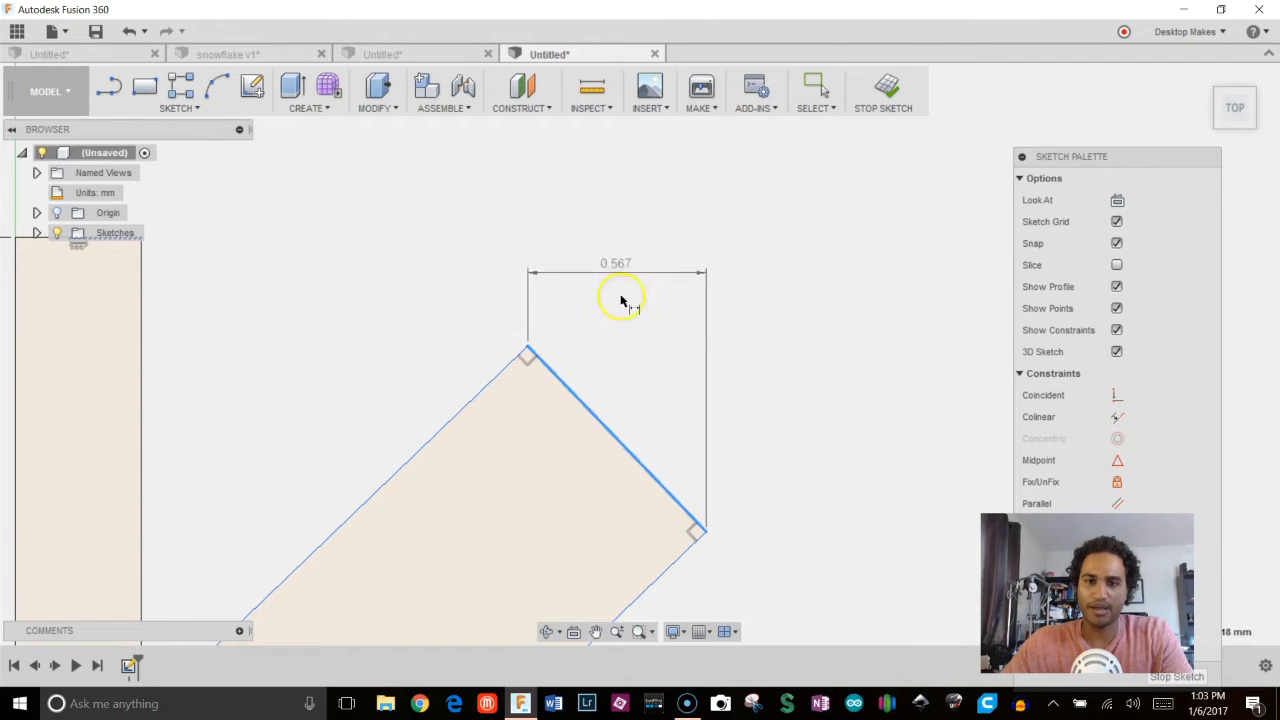
pyautogui.press('Escape')
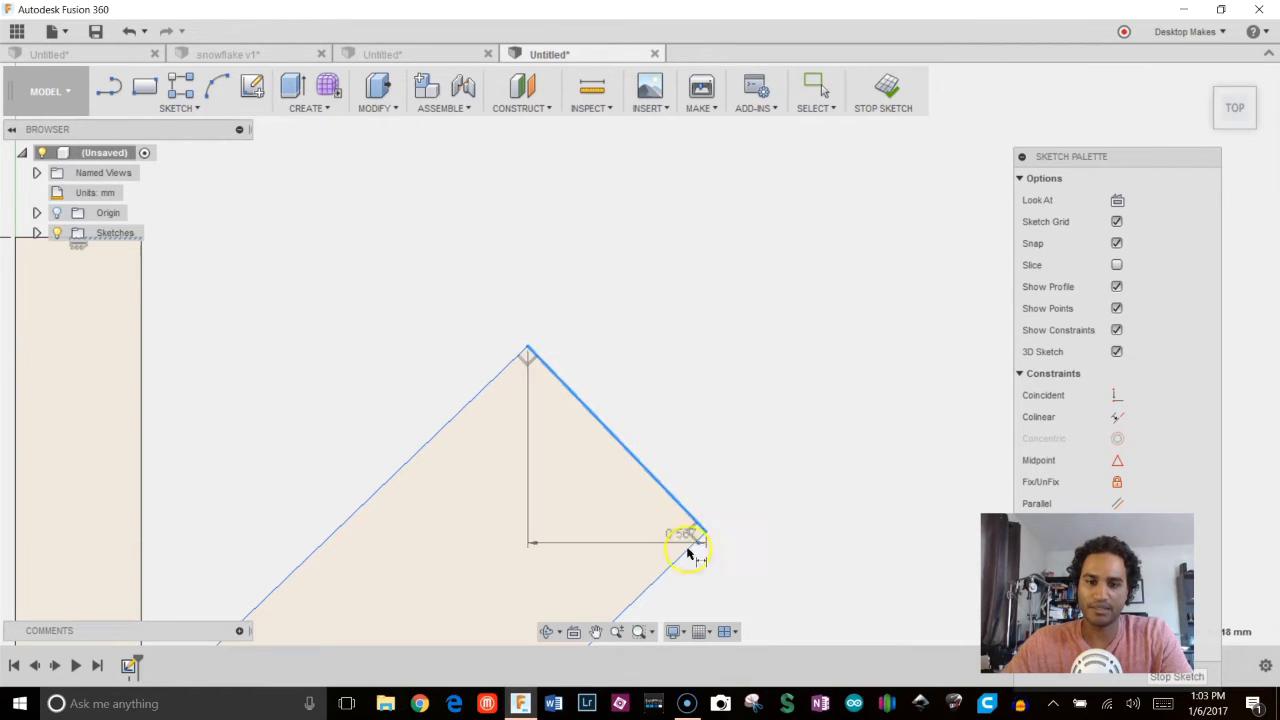
pyautogui.scroll(4, 666, 523)
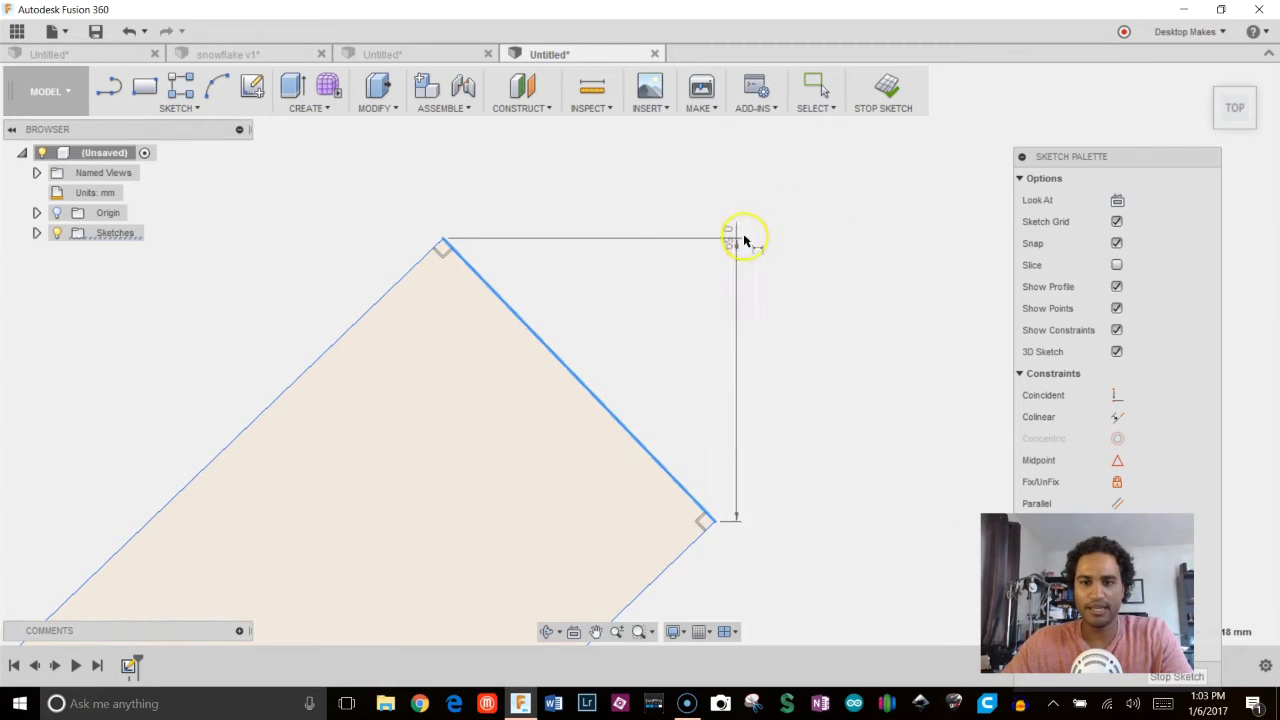
pyautogui.press('Escape')
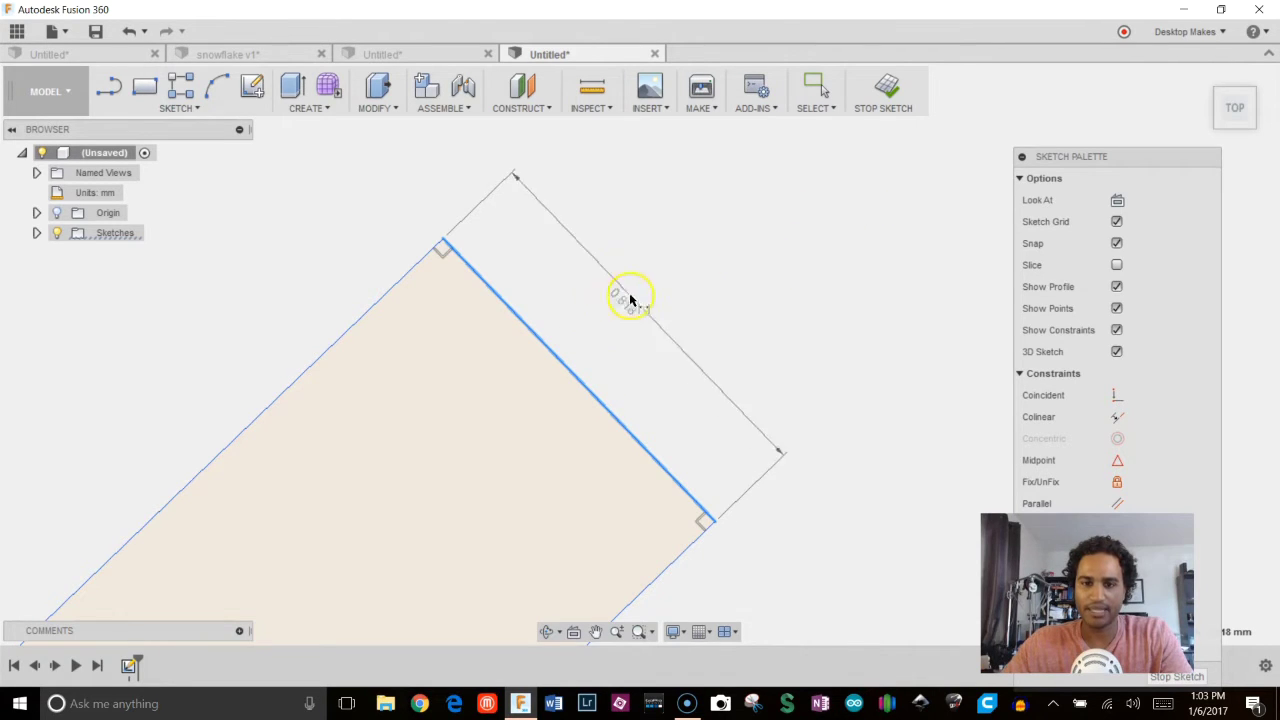
pyautogui.moveTo(750, 242); pyautogui.dragTo(704, 305, button='middle')
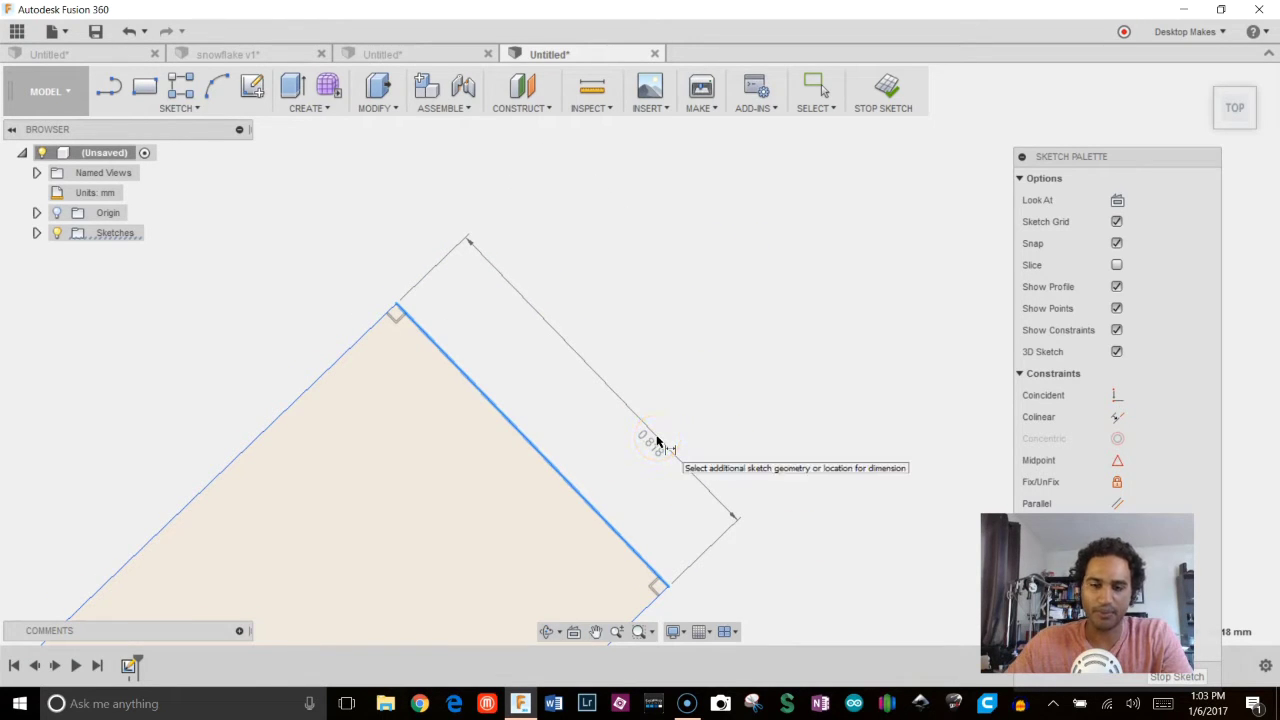
pyautogui.click(675, 409)
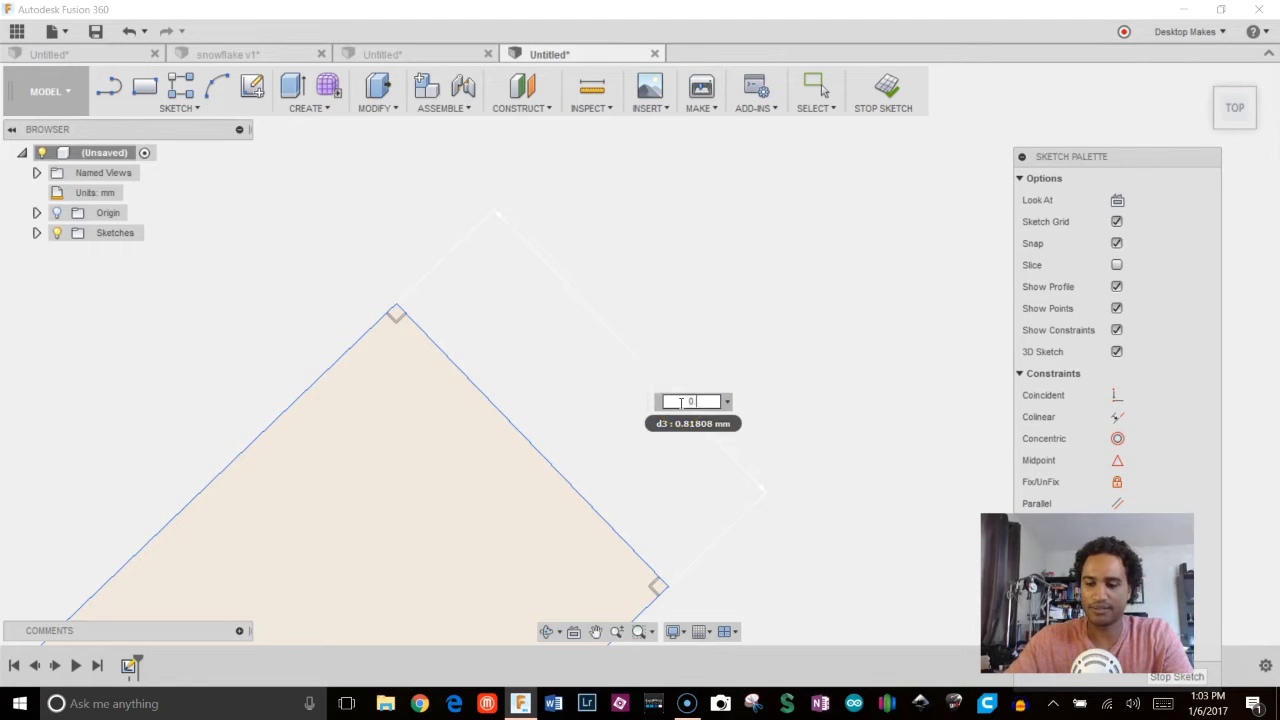
pyautogui.press('Return')
pyautogui.scroll(-5, 737, 428)
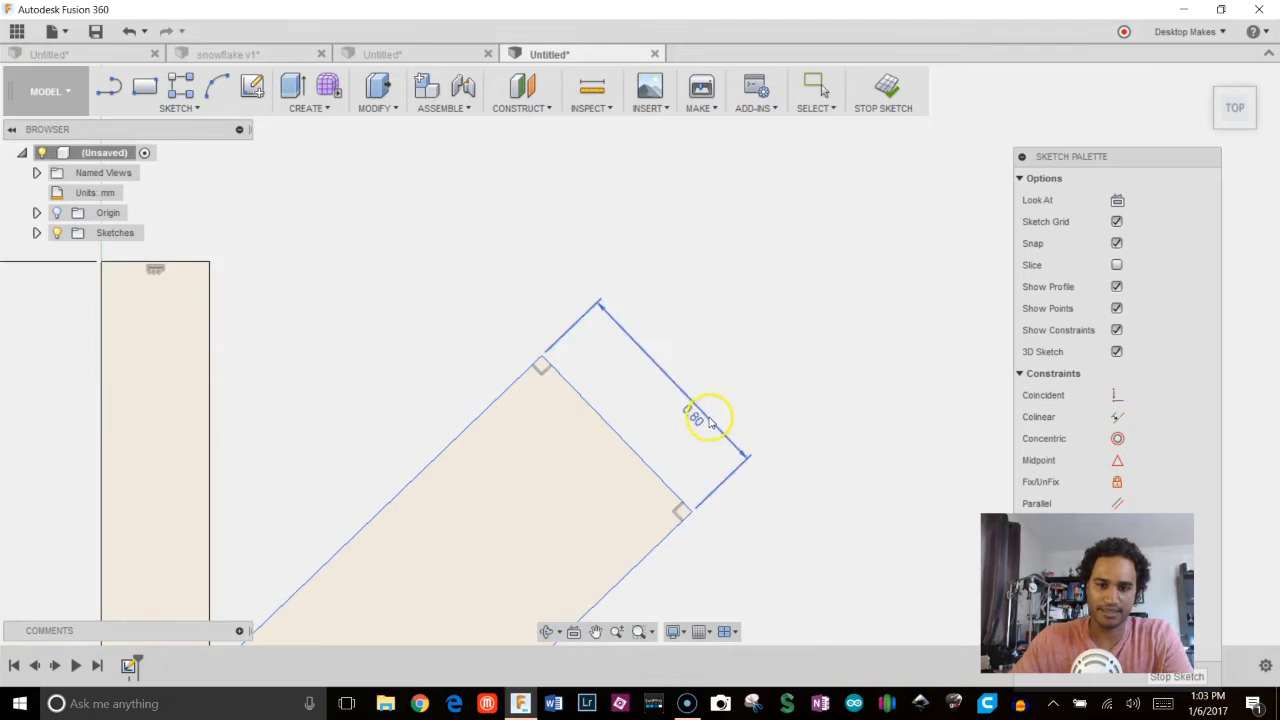
# Dimension the angle between the branch's upper edge and the rectangle's right edge and set it to 45 degrees
pyautogui.scroll(1, 517, 243)
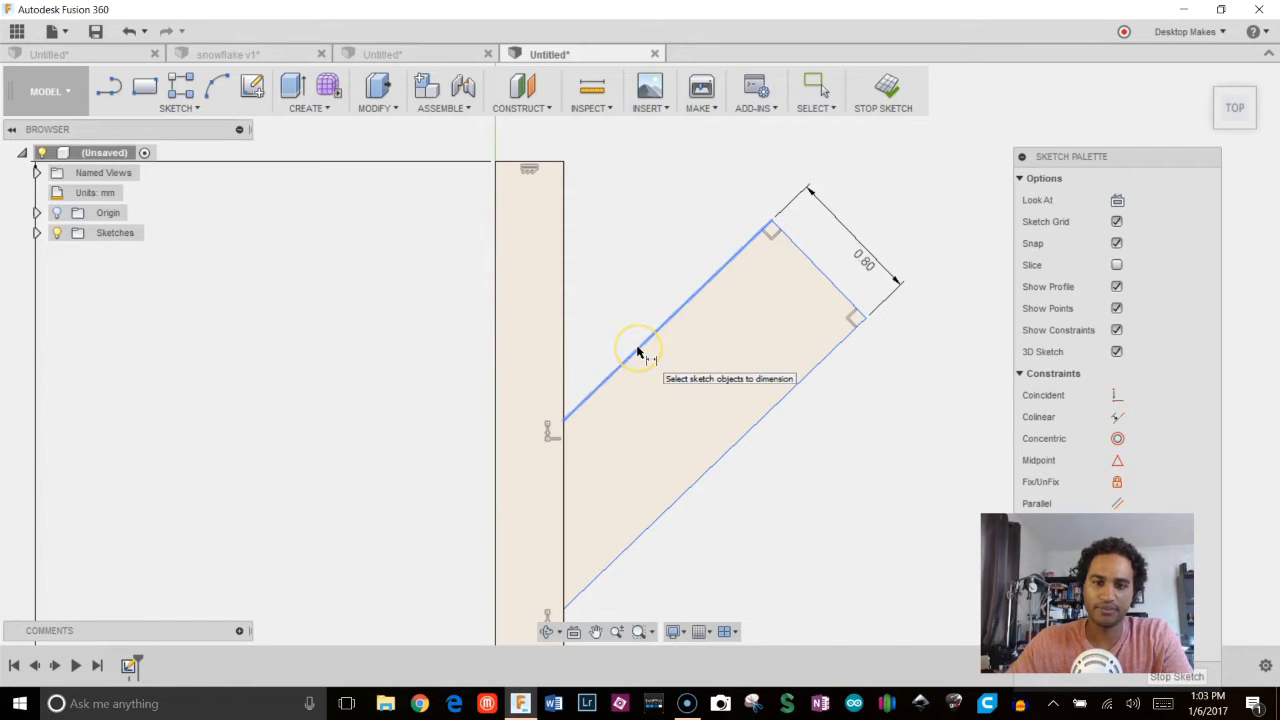
pyautogui.click(637, 353)
pyautogui.click(566, 291)
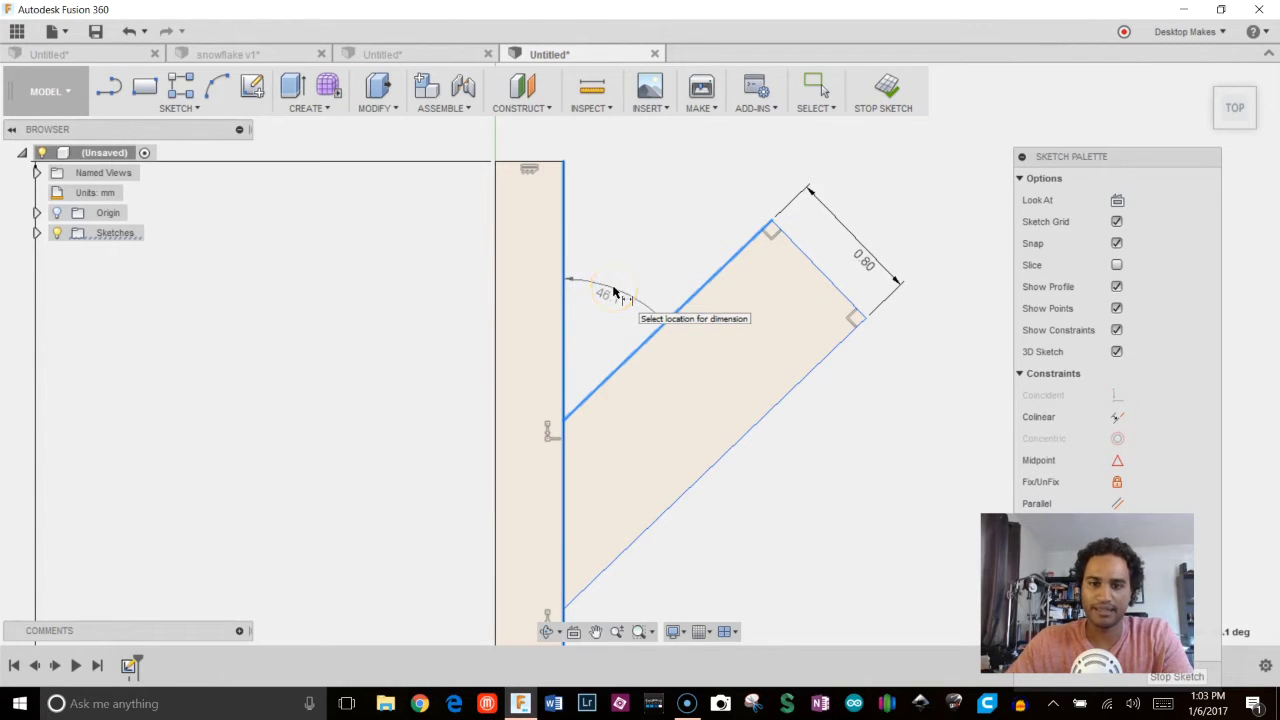
pyautogui.click(614, 291)
pyautogui.write('4')
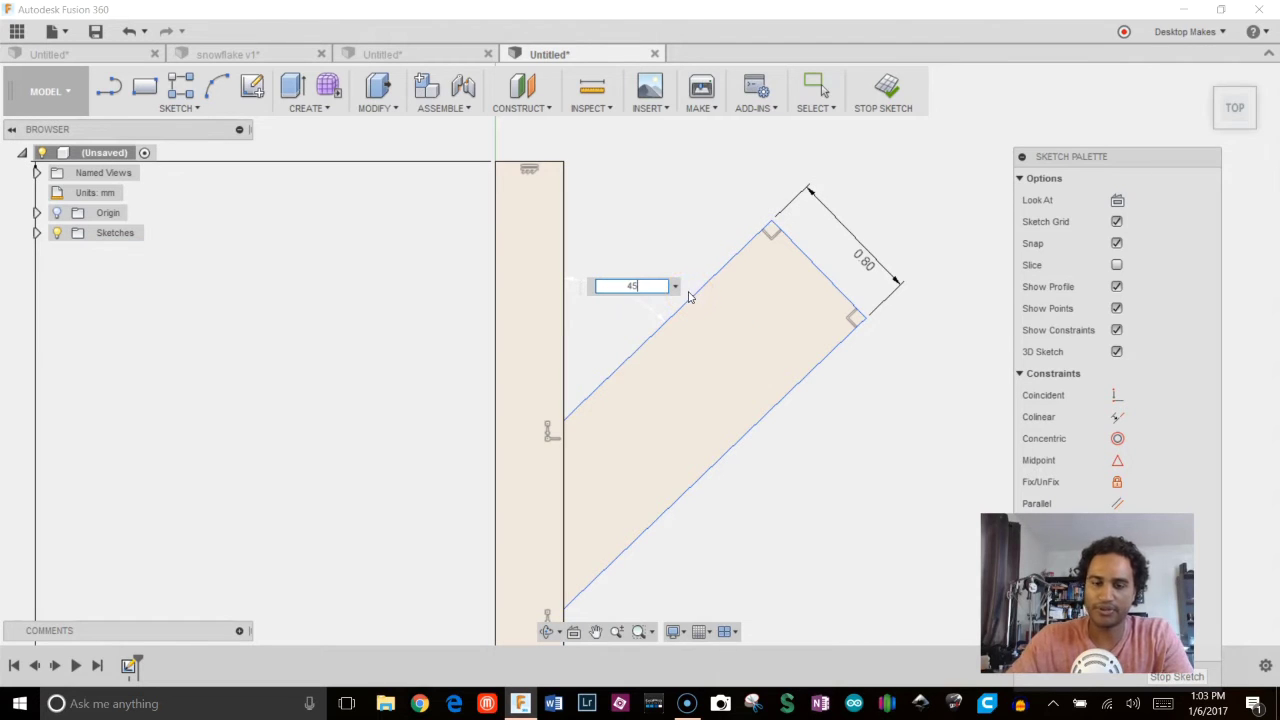
pyautogui.write('5')
pyautogui.press('Return')
pyautogui.click(689, 298)
pyautogui.scroll(-2, 688, 300)
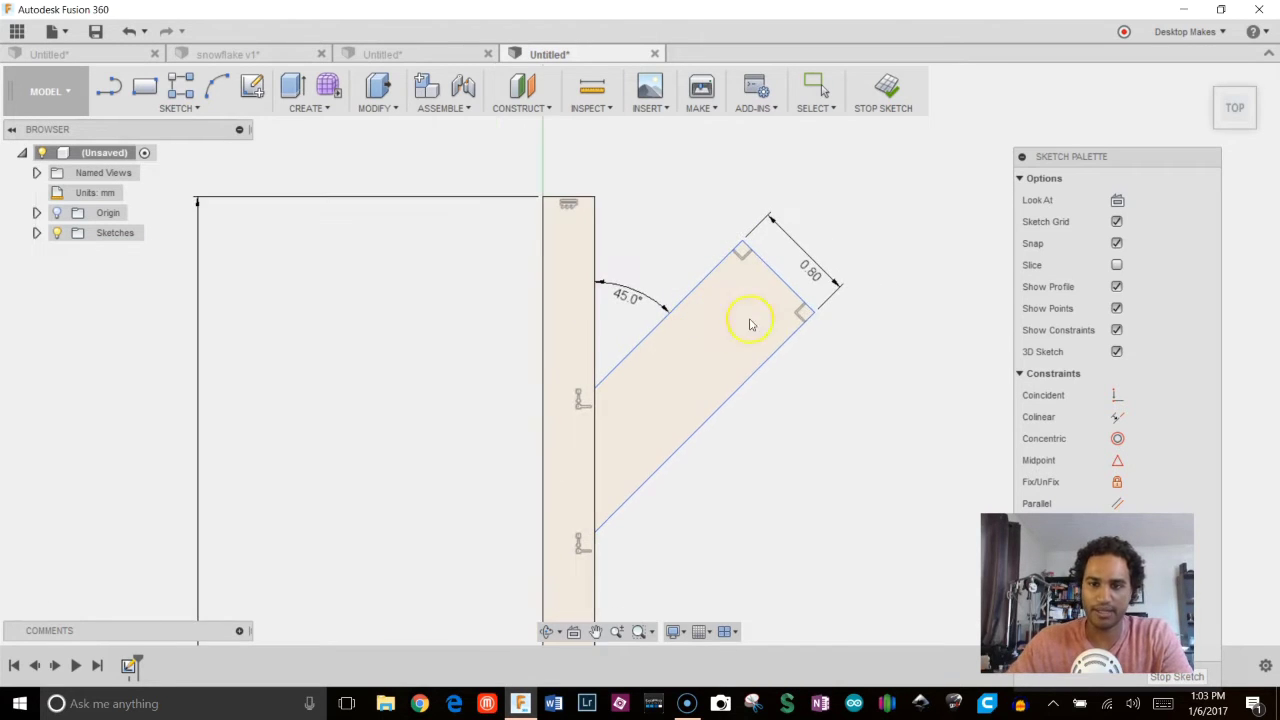
pyautogui.moveTo(806, 341); pyautogui.dragTo(791, 336, button='middle')
pyautogui.moveTo(626, 294); pyautogui.dragTo(574, 317, button='middle')
pyautogui.scroll(-2, 574, 317)
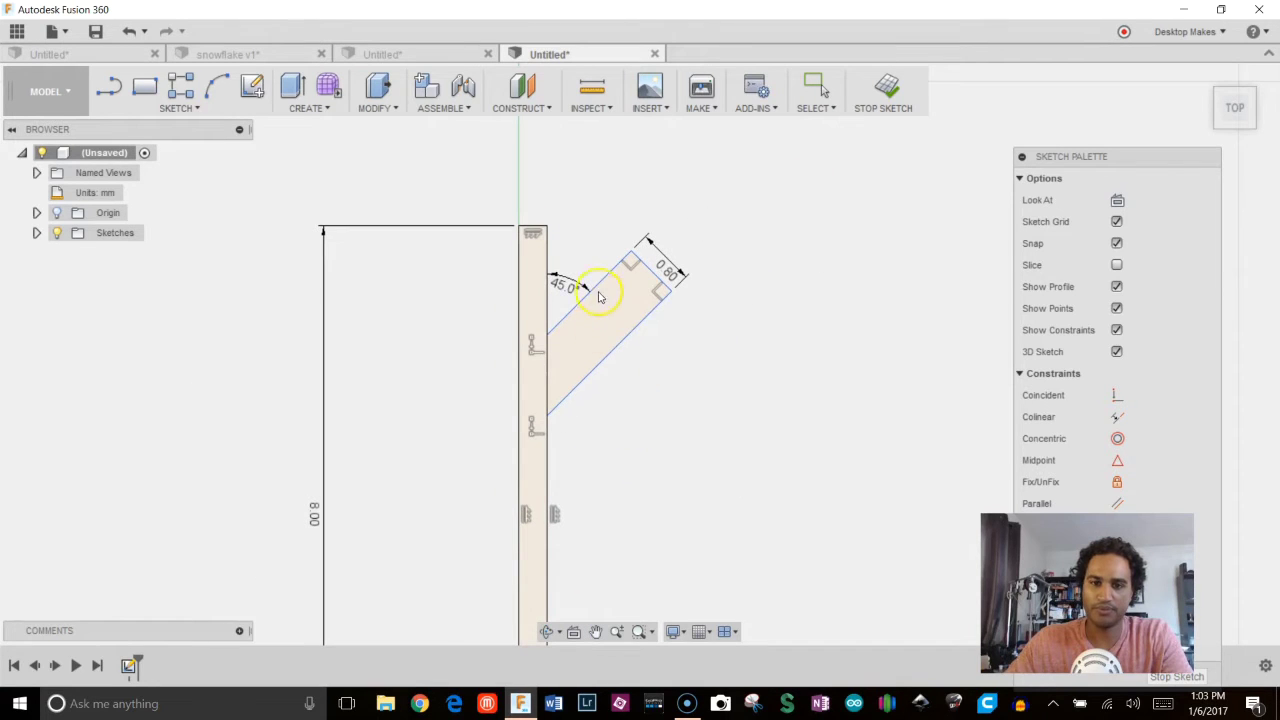
pyautogui.scroll(1, 566, 589)
pyautogui.moveTo(598, 550); pyautogui.dragTo(597, 520, button='middle')
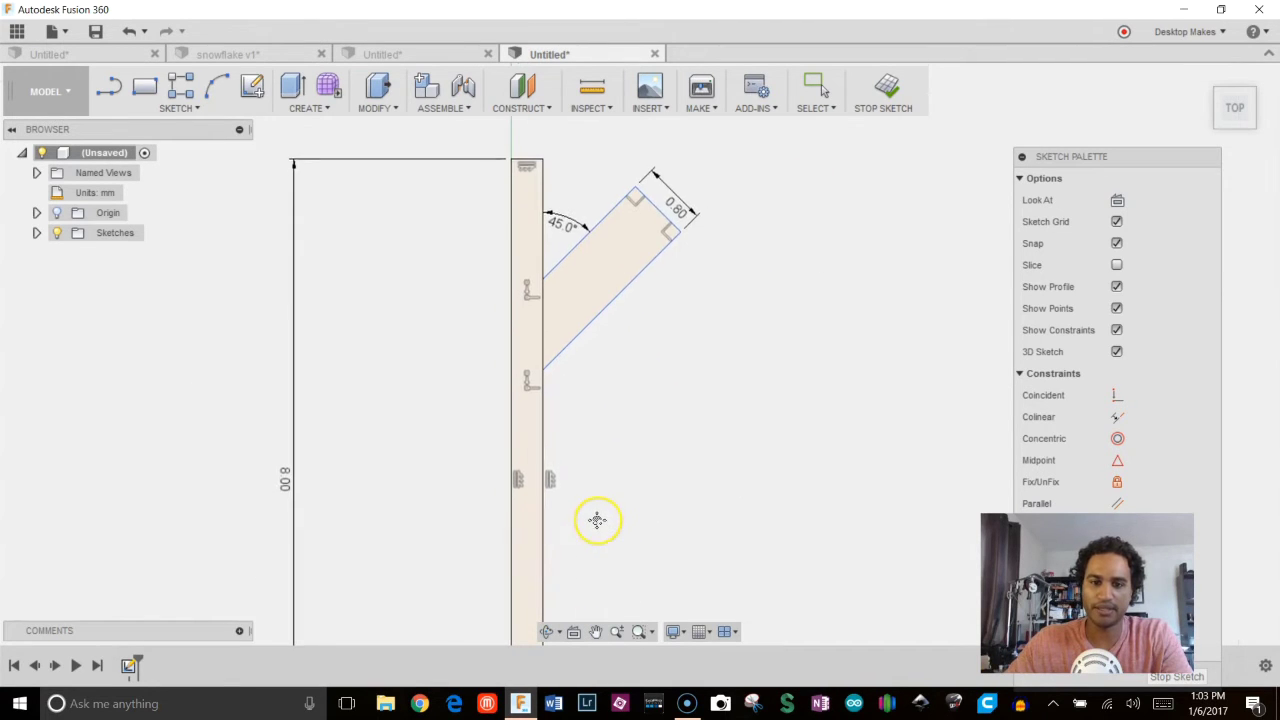
# Copy the diagonal branch's three lines with the 0.8 mm end dimension and paste them in the same sketch
pyautogui.moveTo(686, 391); pyautogui.dragTo(666, 469, button='middle')
pyautogui.press('Escape')
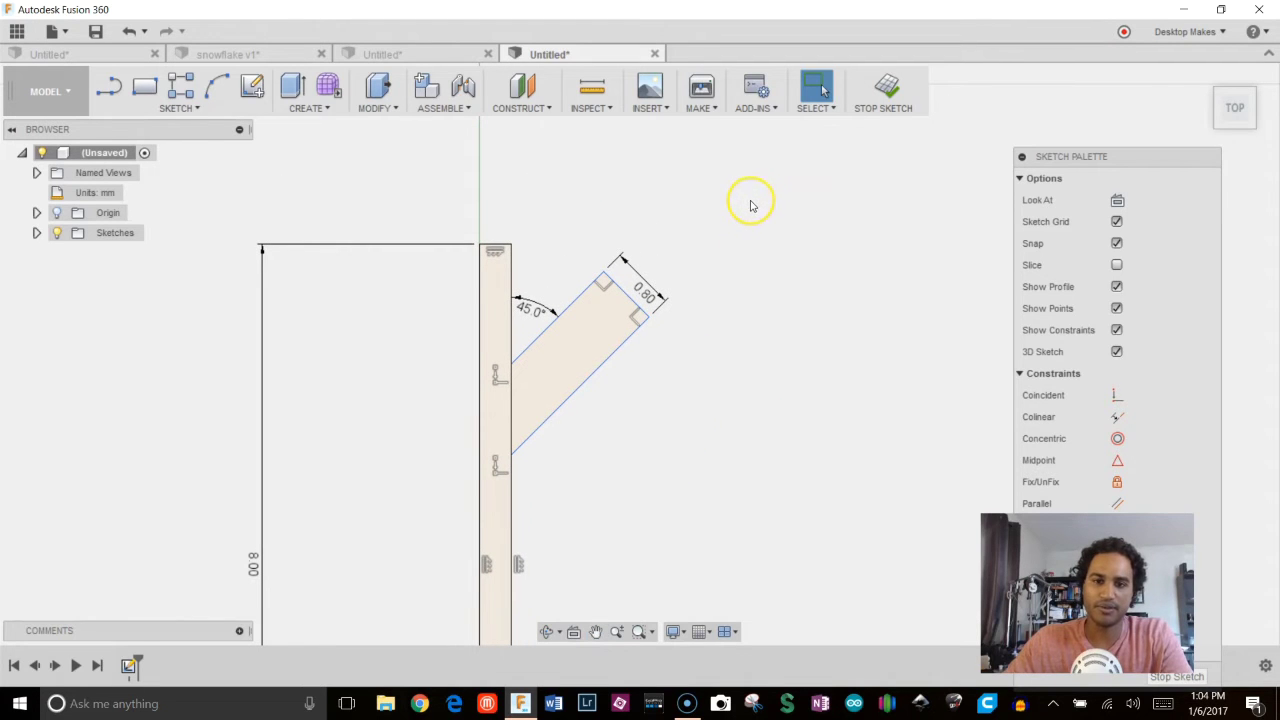
pyautogui.moveTo(750, 200); pyautogui.dragTo(579, 461)
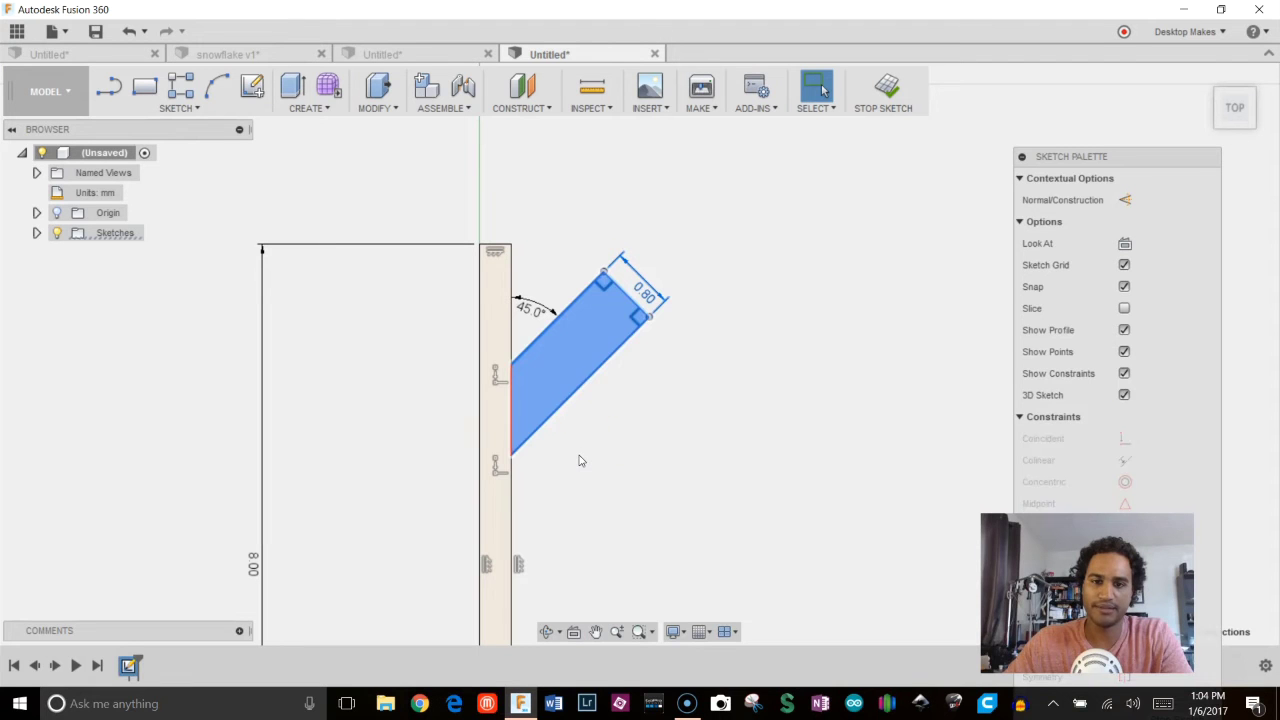
pyautogui.click(580, 345)
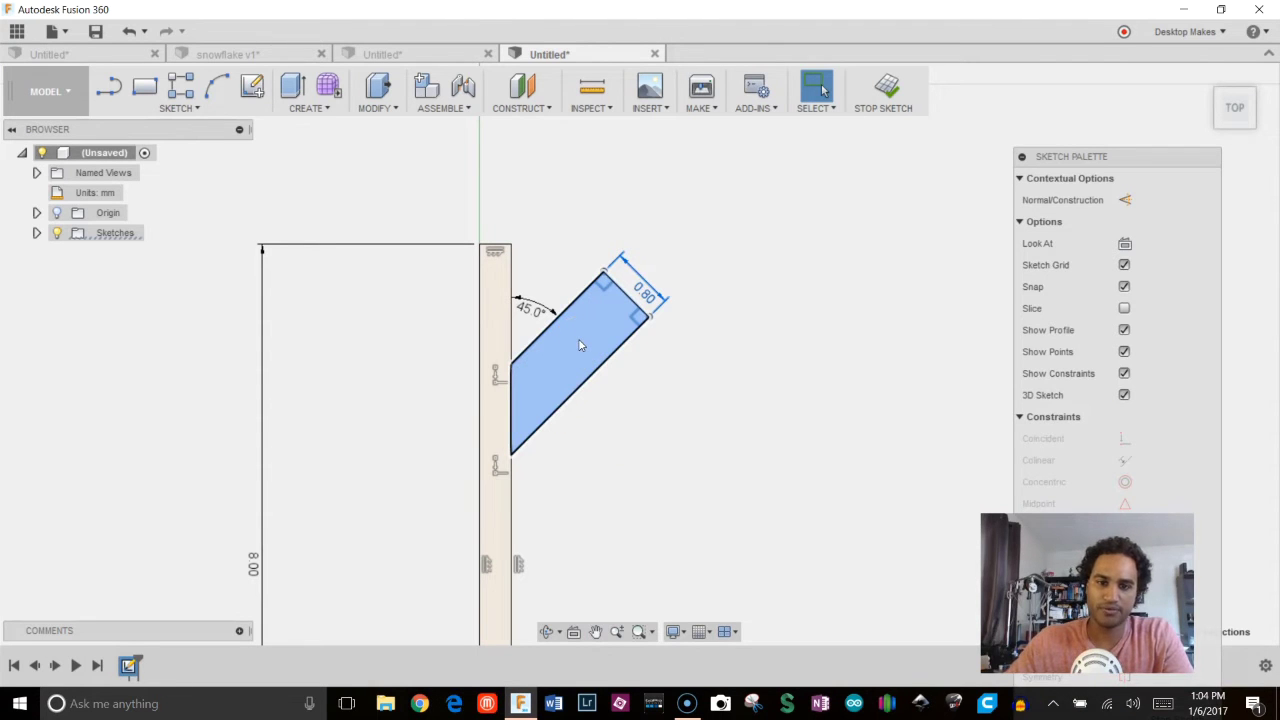
pyautogui.rightClick(580, 345)
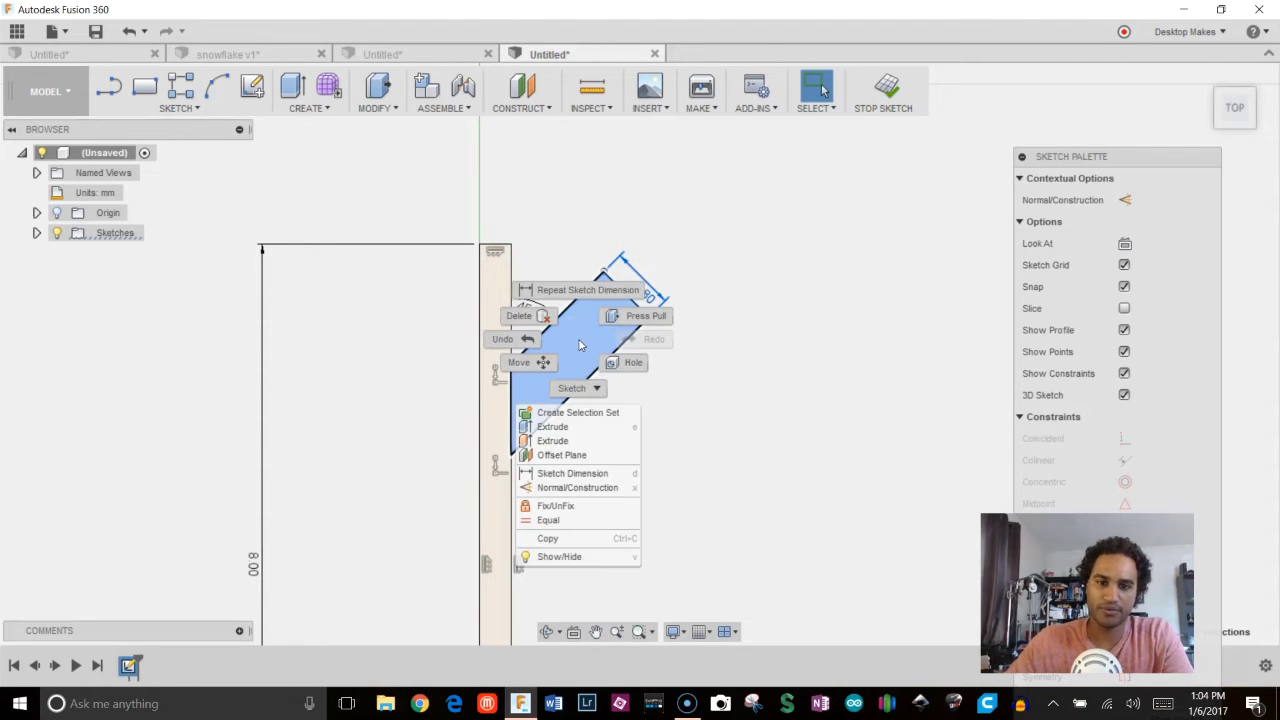
pyautogui.click(575, 541)
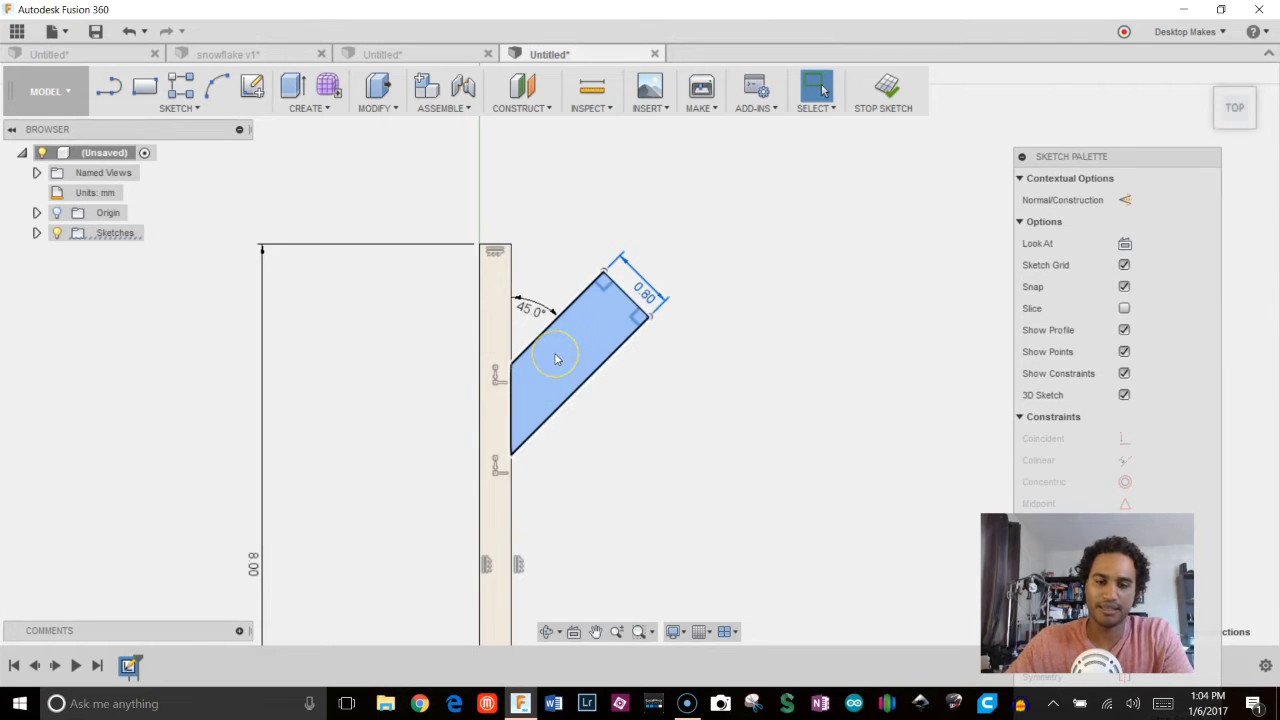
pyautogui.click(571, 566)
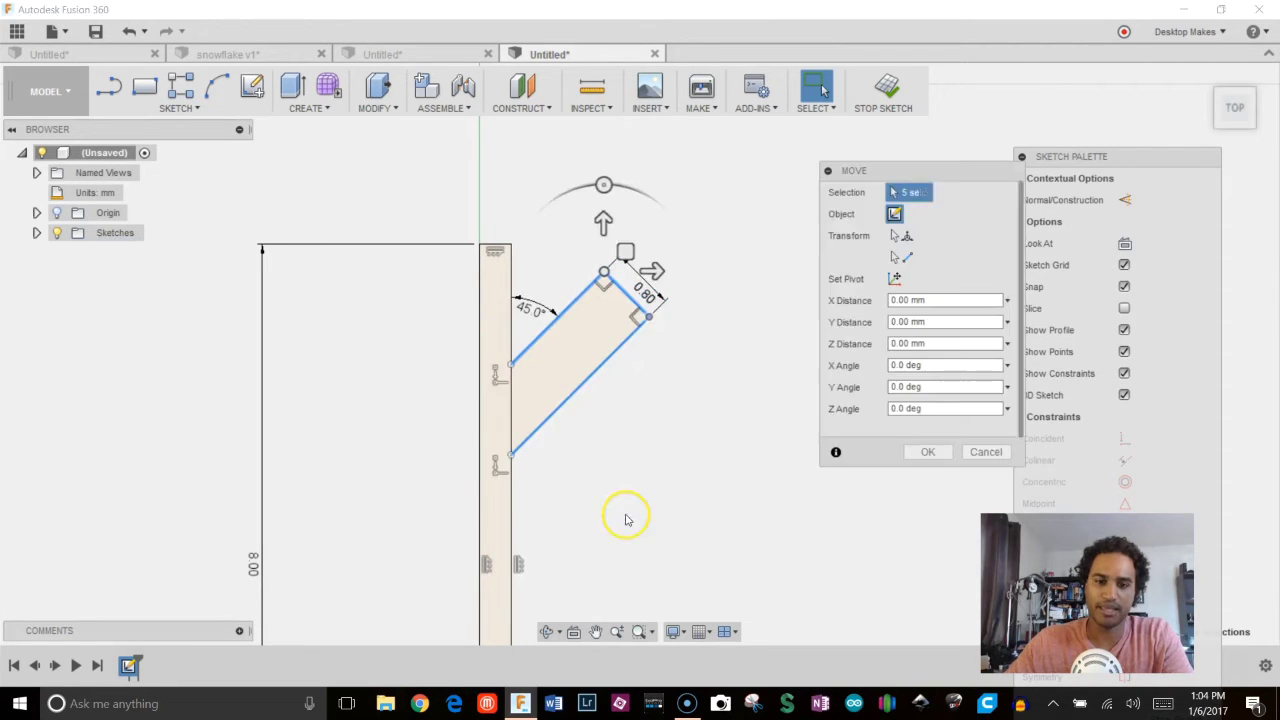
# Move the pasted branch straight down to the lower half of the stem
pyautogui.moveTo(634, 514)
pyautogui.mouseDown(button='middle')
pyautogui.moveTo(708, 395)
pyautogui.moveTo(663, 428)
pyautogui.mouseUp(button='middle')
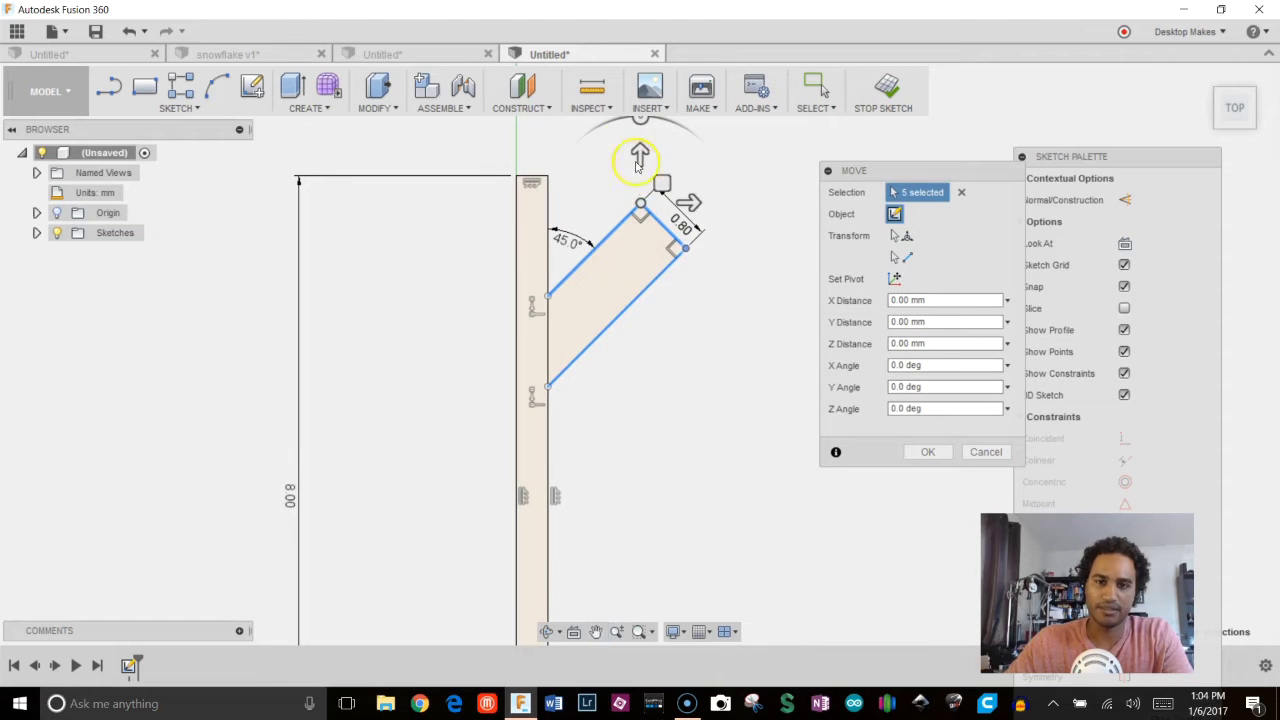
pyautogui.moveTo(640, 152)
pyautogui.mouseDown()
pyautogui.moveTo(640, 366)
pyautogui.moveTo(617, 395)
pyautogui.mouseUp()
pyautogui.scroll(-2, 612, 408)
pyautogui.moveTo(586, 382); pyautogui.dragTo(580, 271, button='middle')
pyautogui.scroll(-1, 577, 268)
pyautogui.moveTo(617, 256)
pyautogui.mouseDown()
pyautogui.moveTo(612, 289)
pyautogui.moveTo(617, 272)
pyautogui.mouseUp()
pyautogui.click(922, 451)
pyautogui.scroll(3, 628, 286)
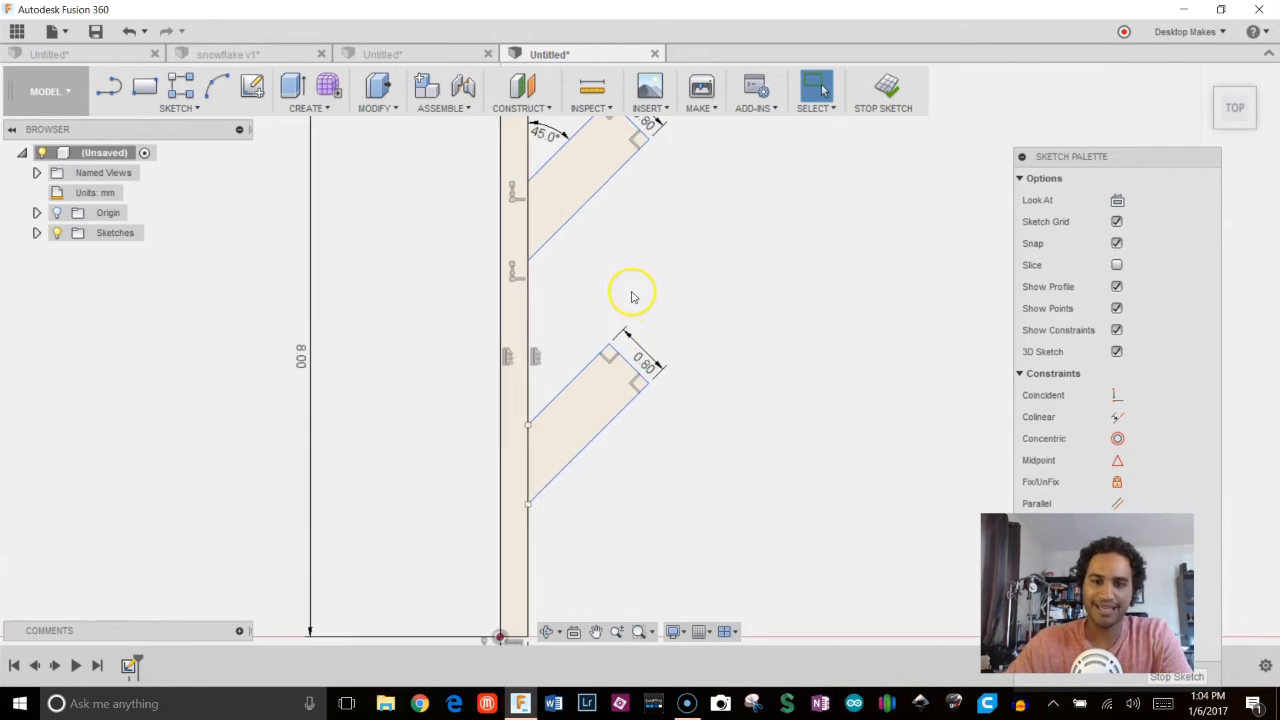
pyautogui.scroll(-2, 636, 291)
pyautogui.moveTo(648, 293); pyautogui.dragTo(654, 340, button='middle')
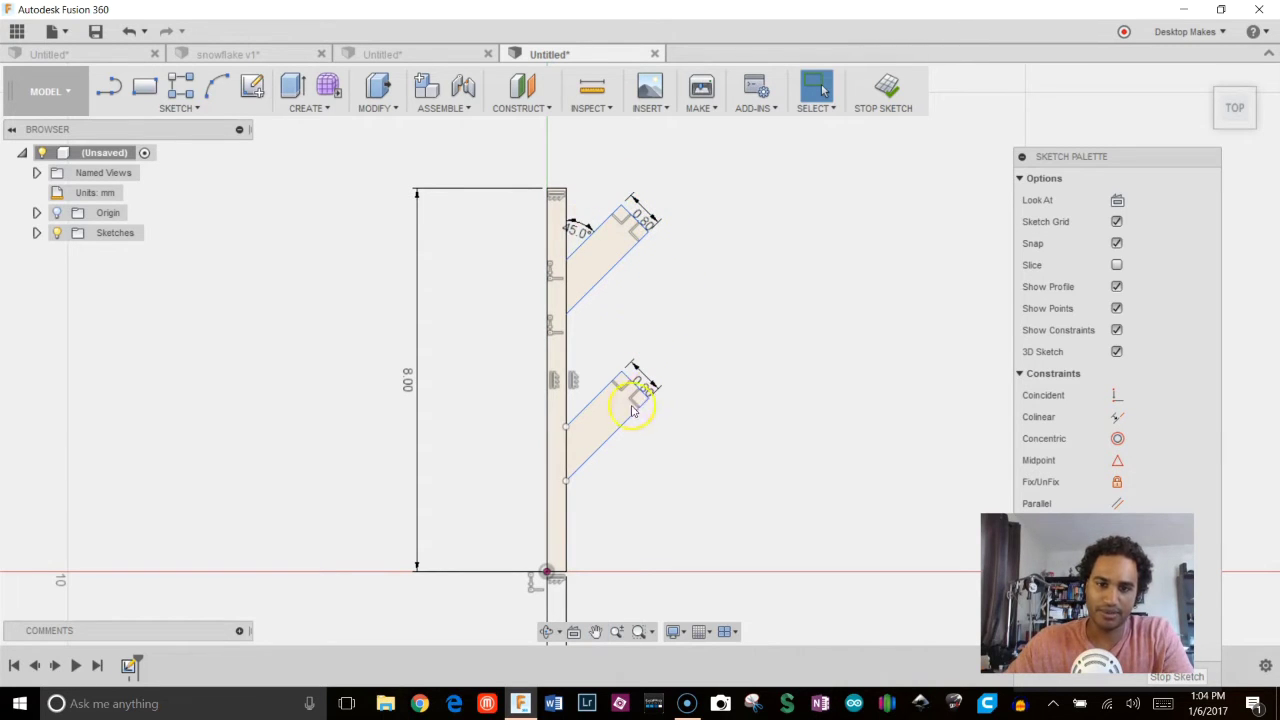
# Stretch the lower branch diagonally outward until it is roughly three times as long as the upper branch
pyautogui.click(596, 408)
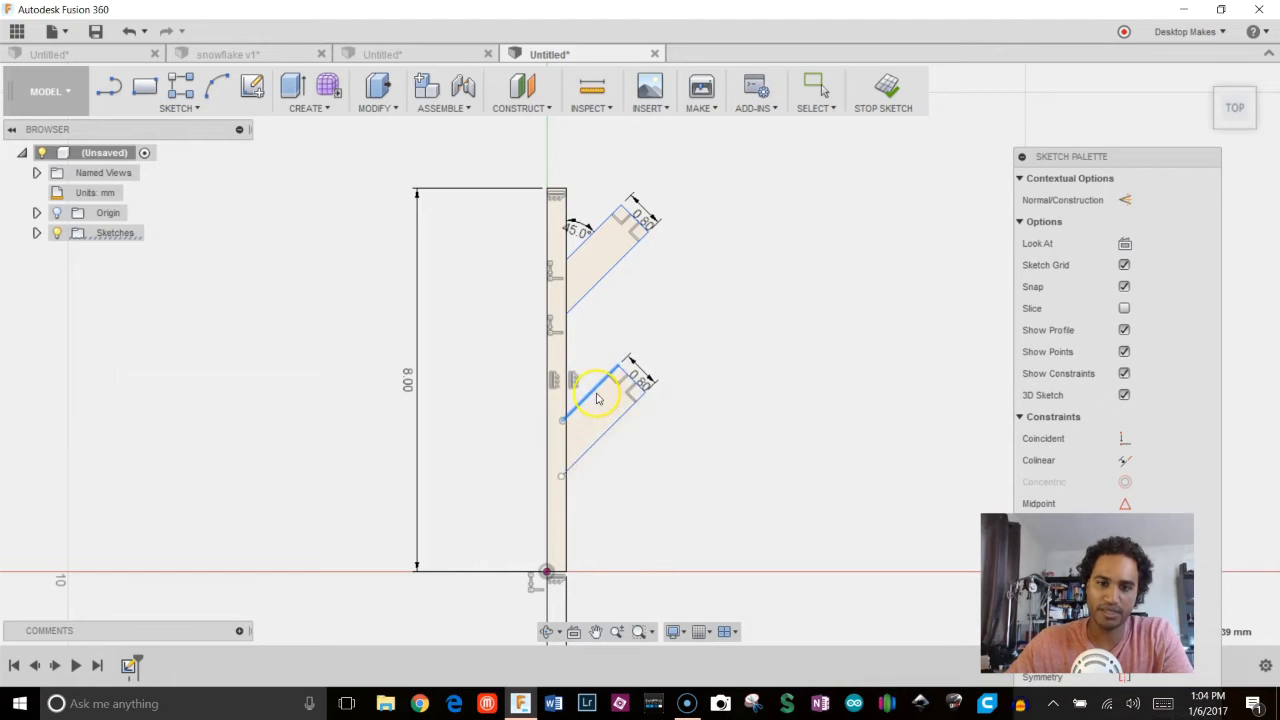
pyautogui.scroll(5, 634, 388)
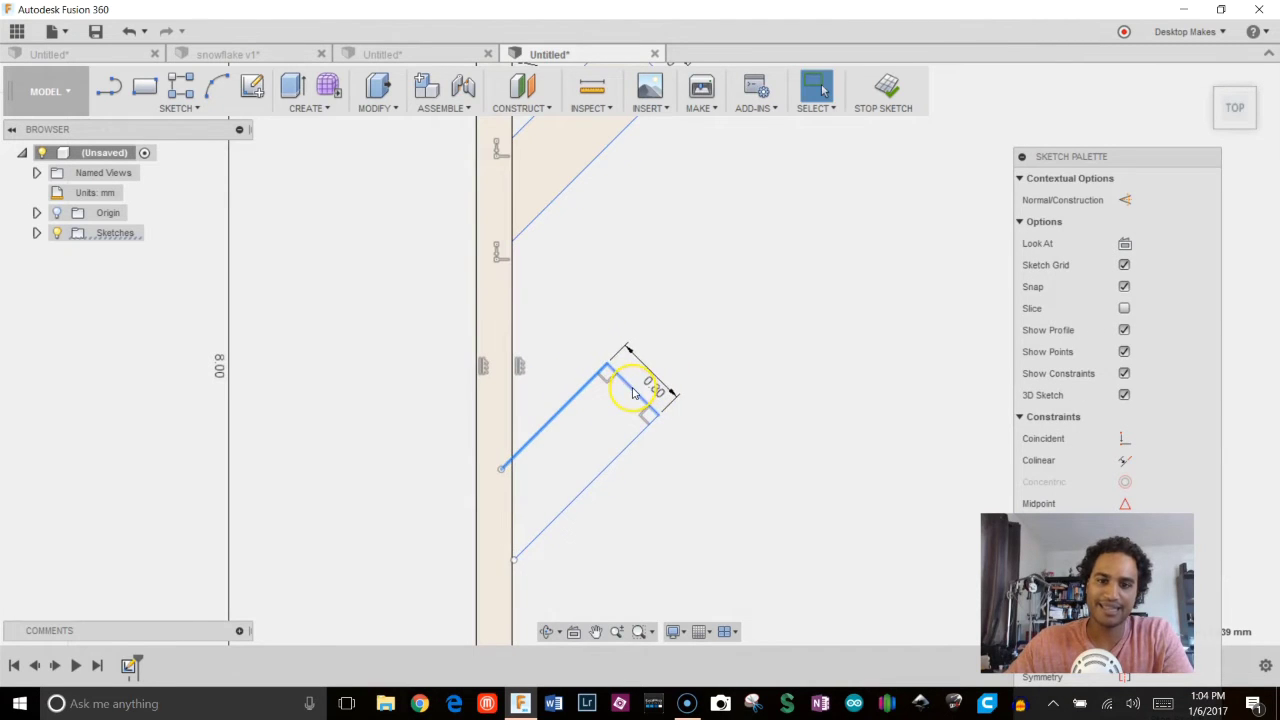
pyautogui.moveTo(898, 178); pyautogui.dragTo(917, 159)
pyautogui.scroll(-3, 863, 234)
pyautogui.moveTo(897, 195); pyautogui.dragTo(803, 262, button='middle')
pyautogui.scroll(1, 803, 262)
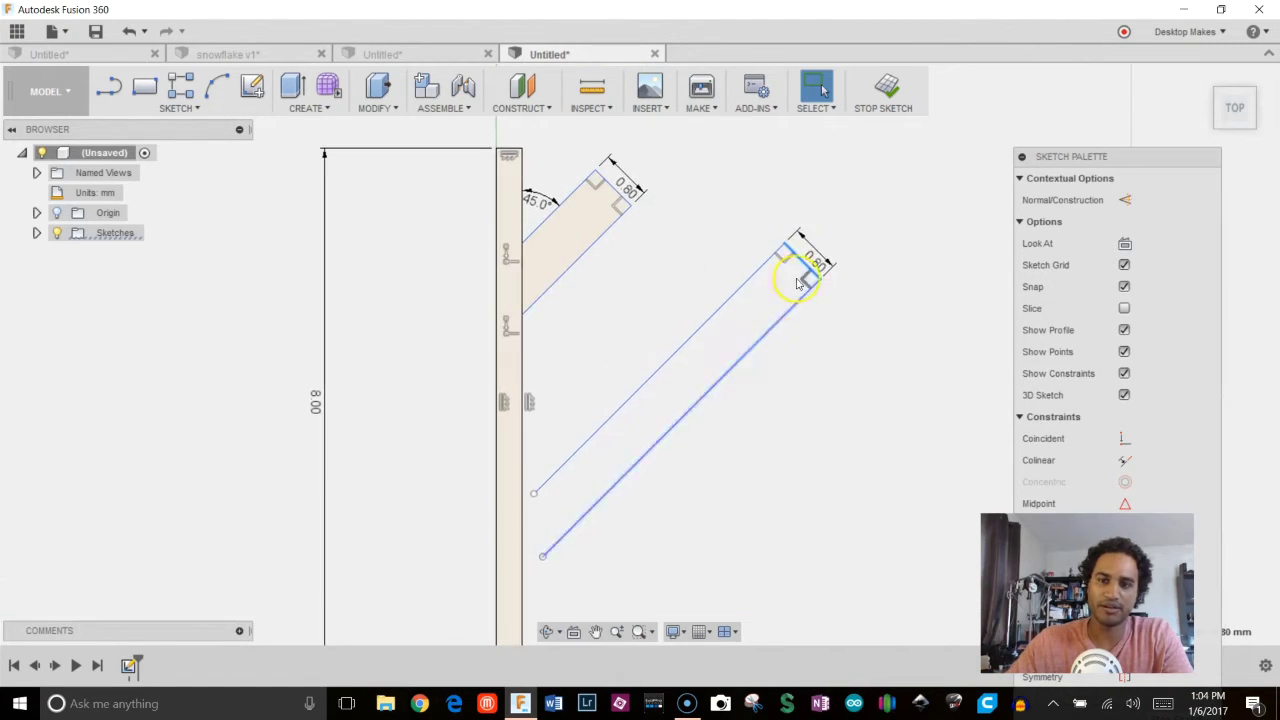
pyautogui.click(603, 183)
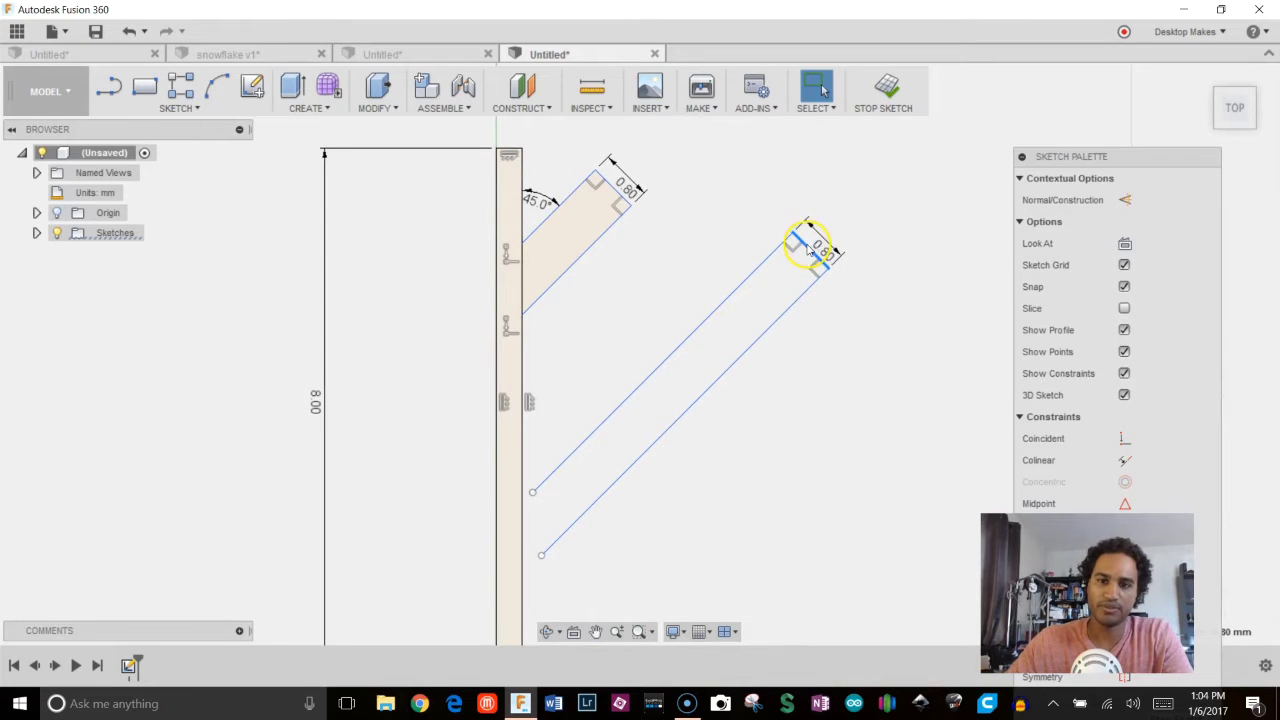
pyautogui.click(772, 446)
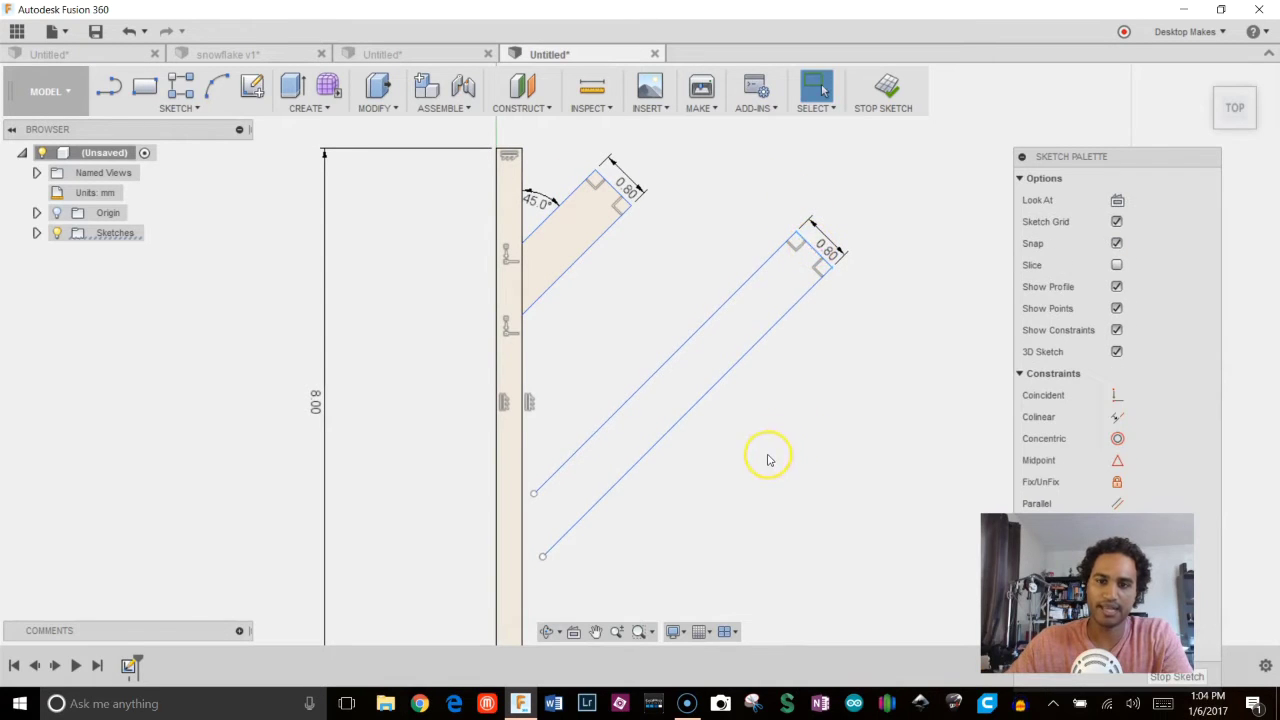
pyautogui.moveTo(771, 444); pyautogui.dragTo(820, 434, button='middle')
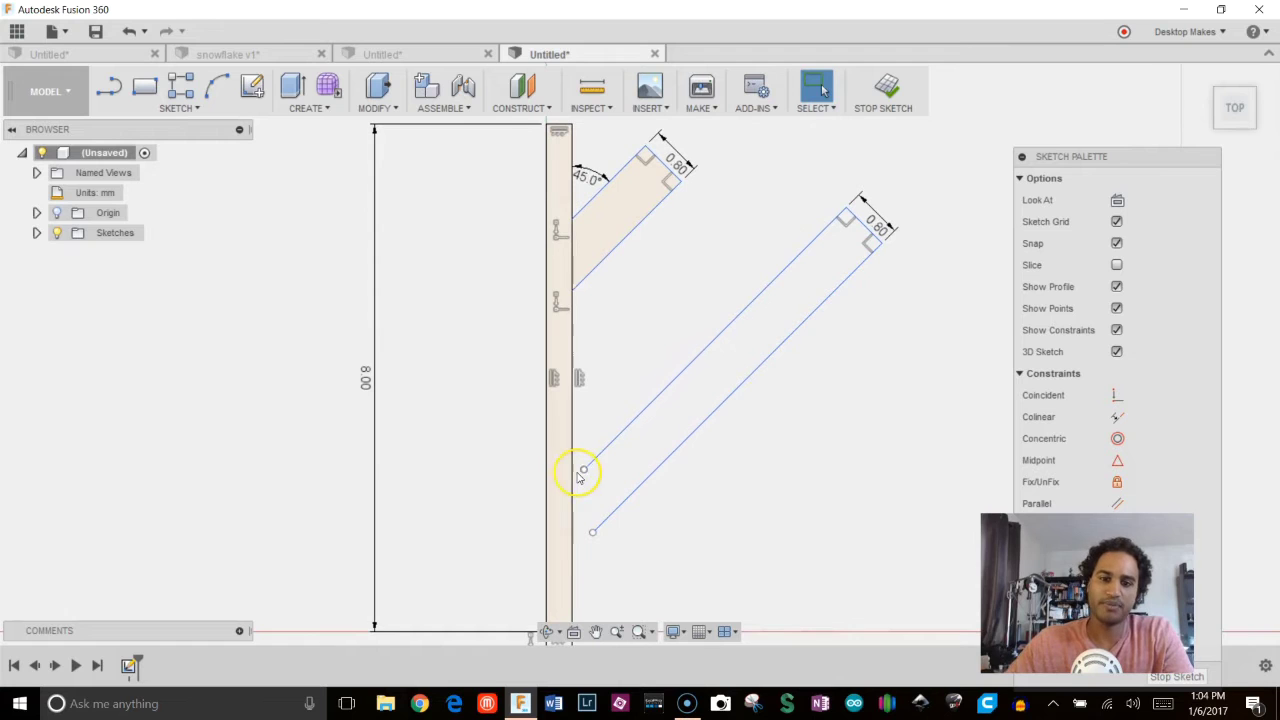
pyautogui.click(576, 427)
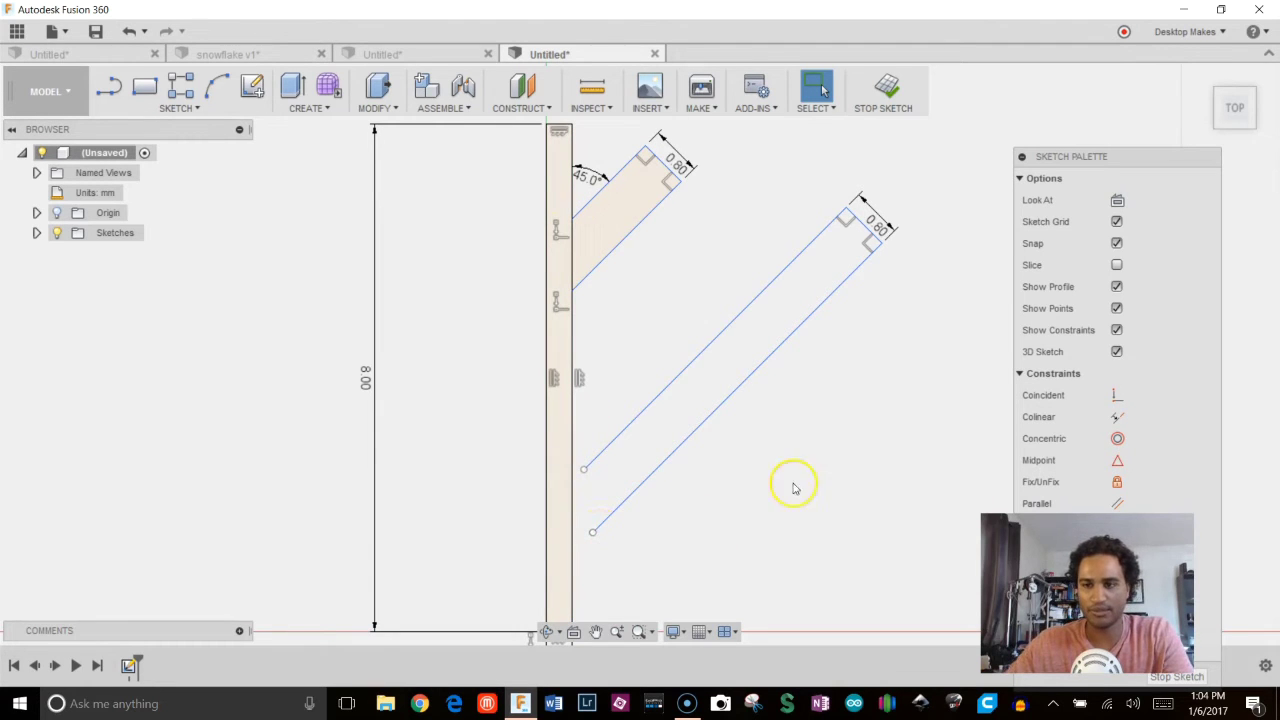
# Apply Coincident constraints to attach both open ends of the lower branch to the stem's right edge
pyautogui.moveTo(1077, 155); pyautogui.dragTo(1107, 84)
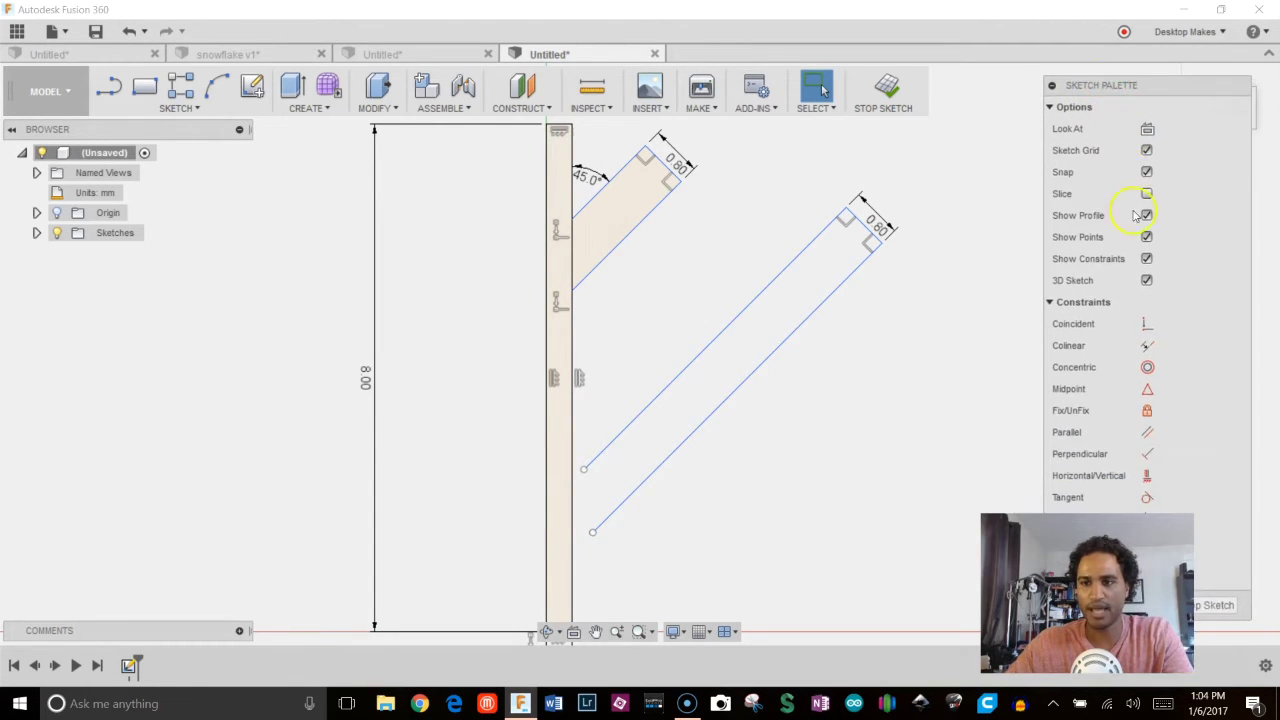
pyautogui.click(1146, 323)
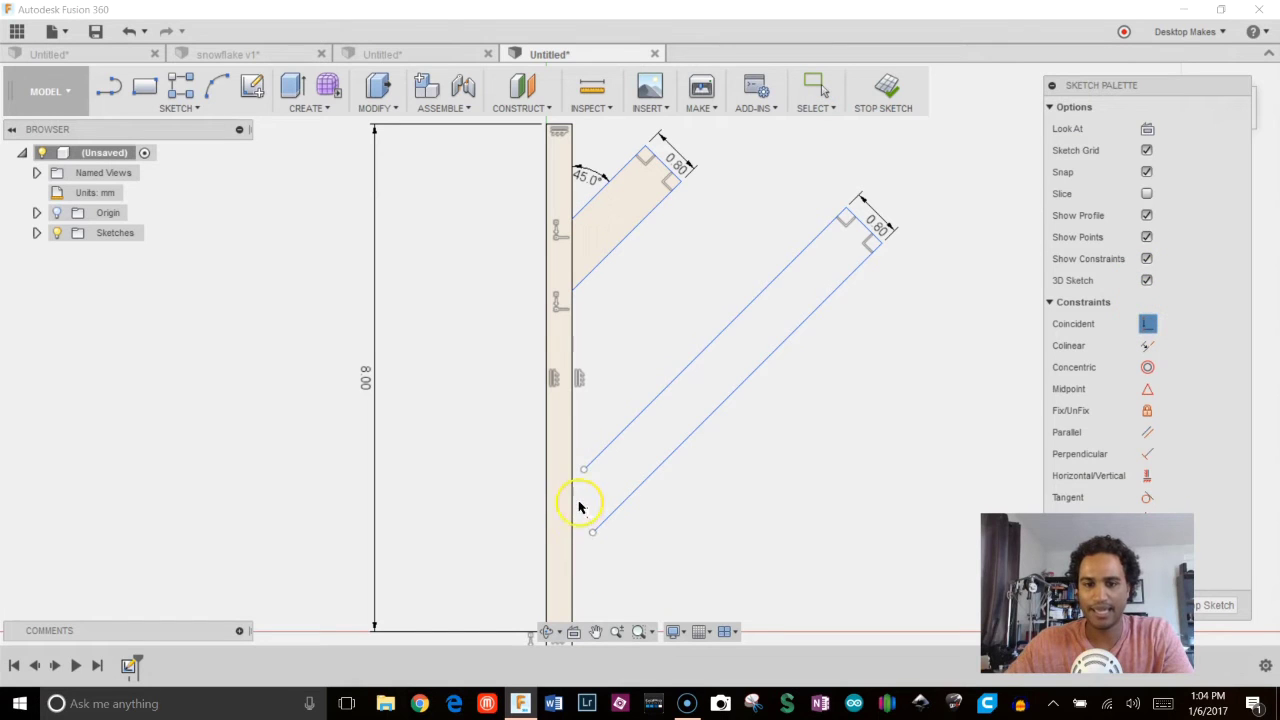
pyautogui.scroll(3, 580, 505)
pyautogui.click(588, 437)
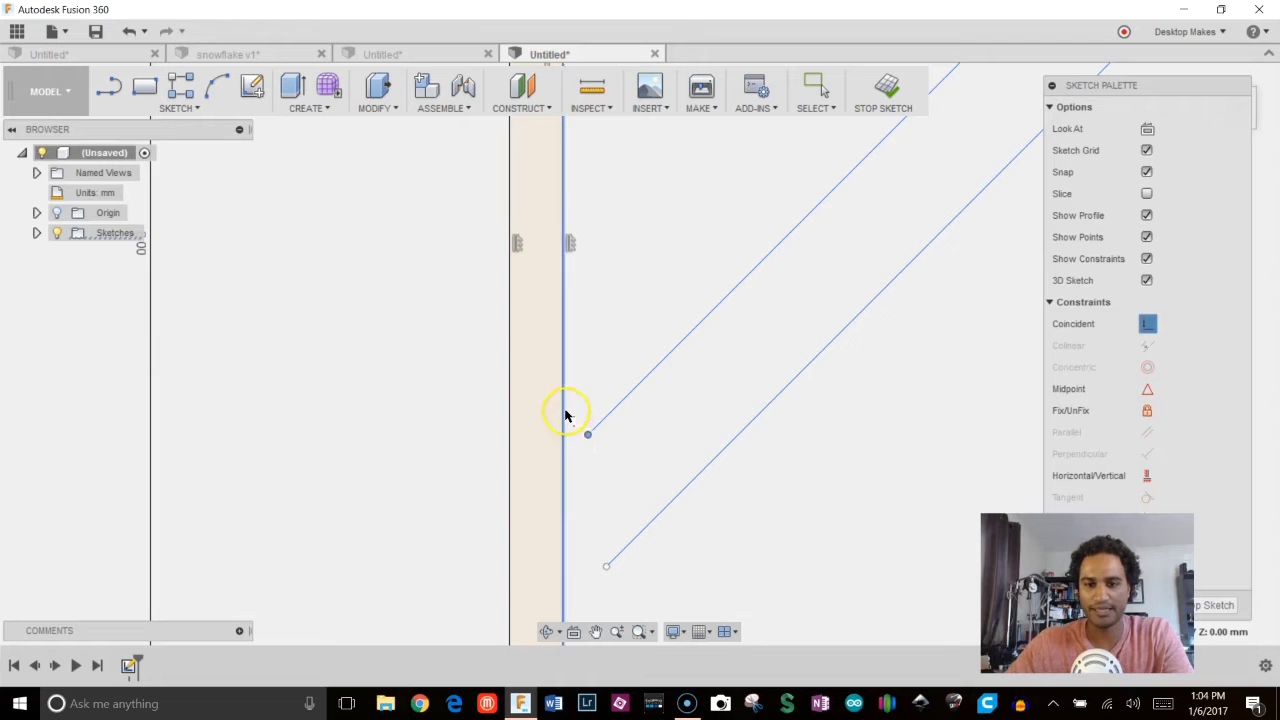
pyautogui.click(563, 409)
pyautogui.moveTo(595, 507); pyautogui.dragTo(706, 394, button='middle')
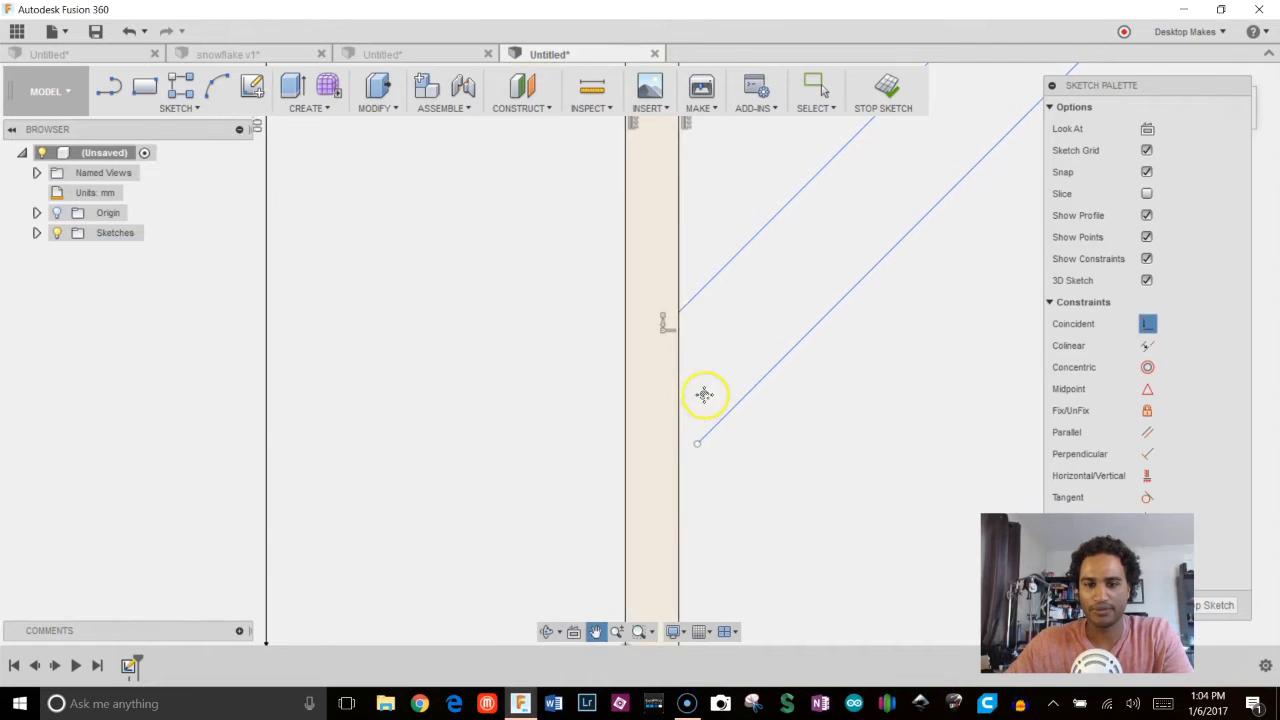
pyautogui.scroll(1, 706, 475)
pyautogui.click(698, 437)
pyautogui.click(677, 400)
pyautogui.scroll(-5, 685, 415)
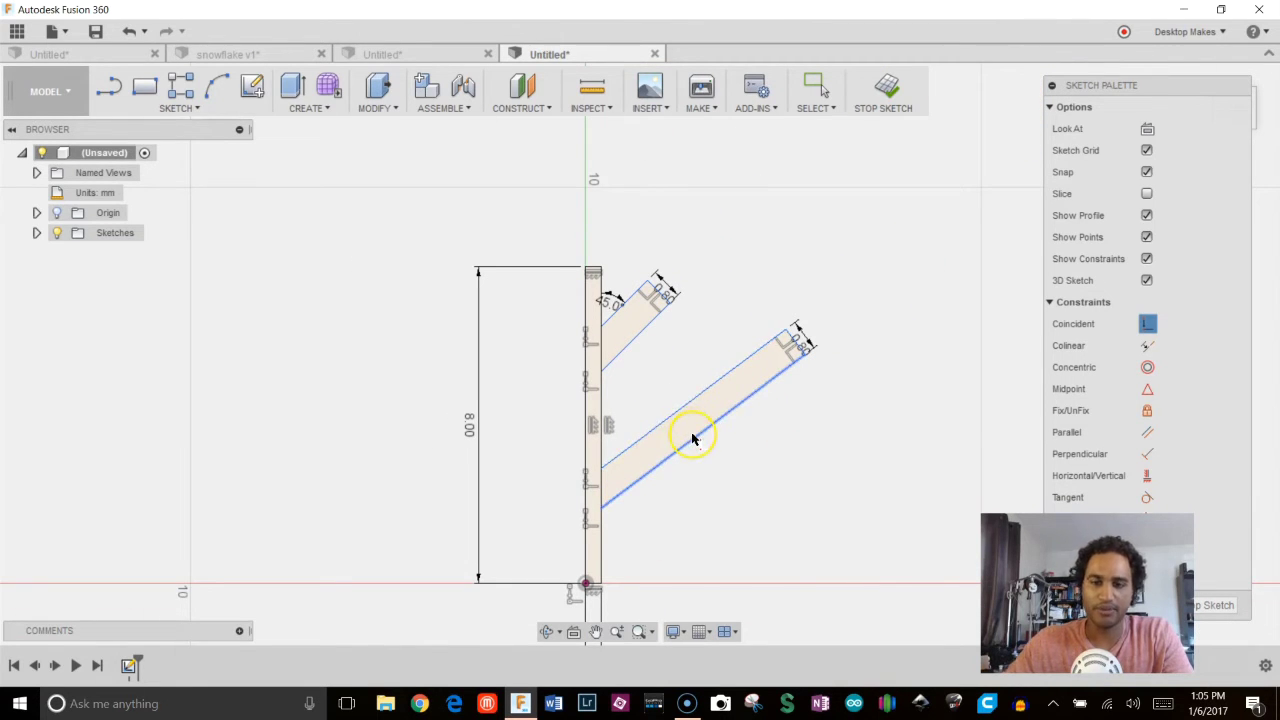
# Dimension the angle between the stem's right edge and the lower branch's upper edge, linking it to the upper branch's angle as d4
pyautogui.scroll(2, 693, 438)
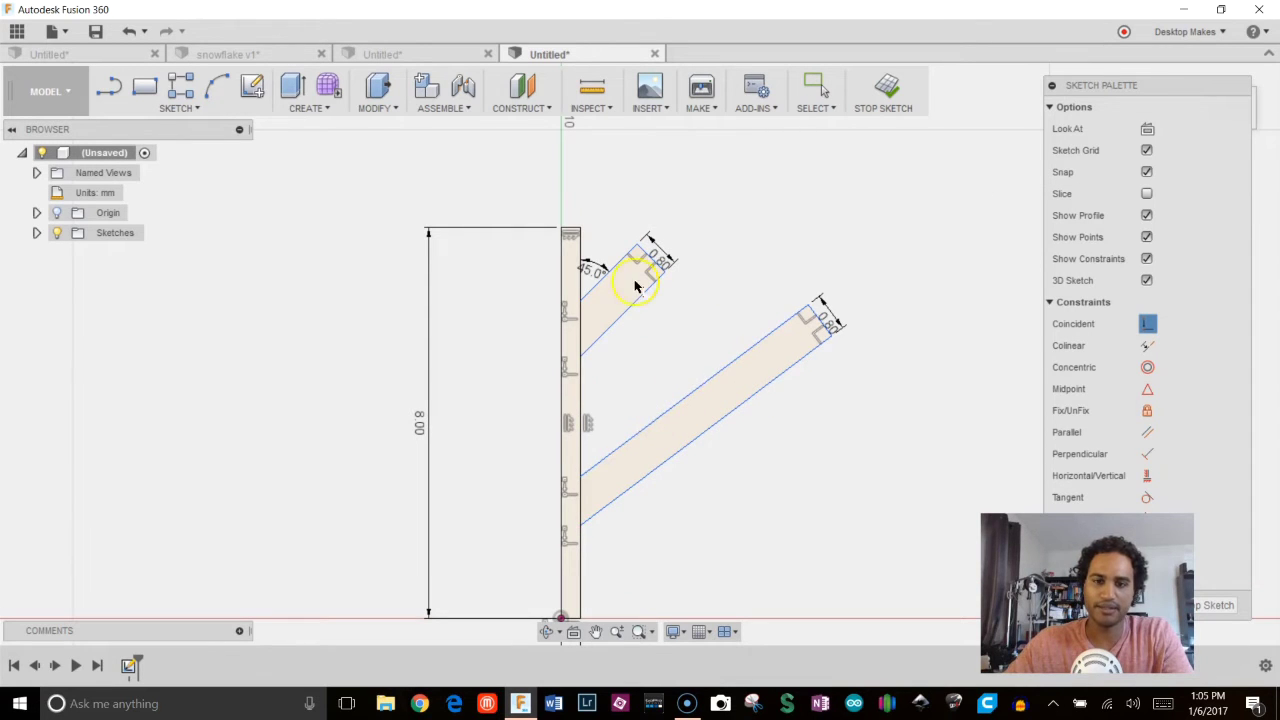
pyautogui.scroll(1, 557, 429)
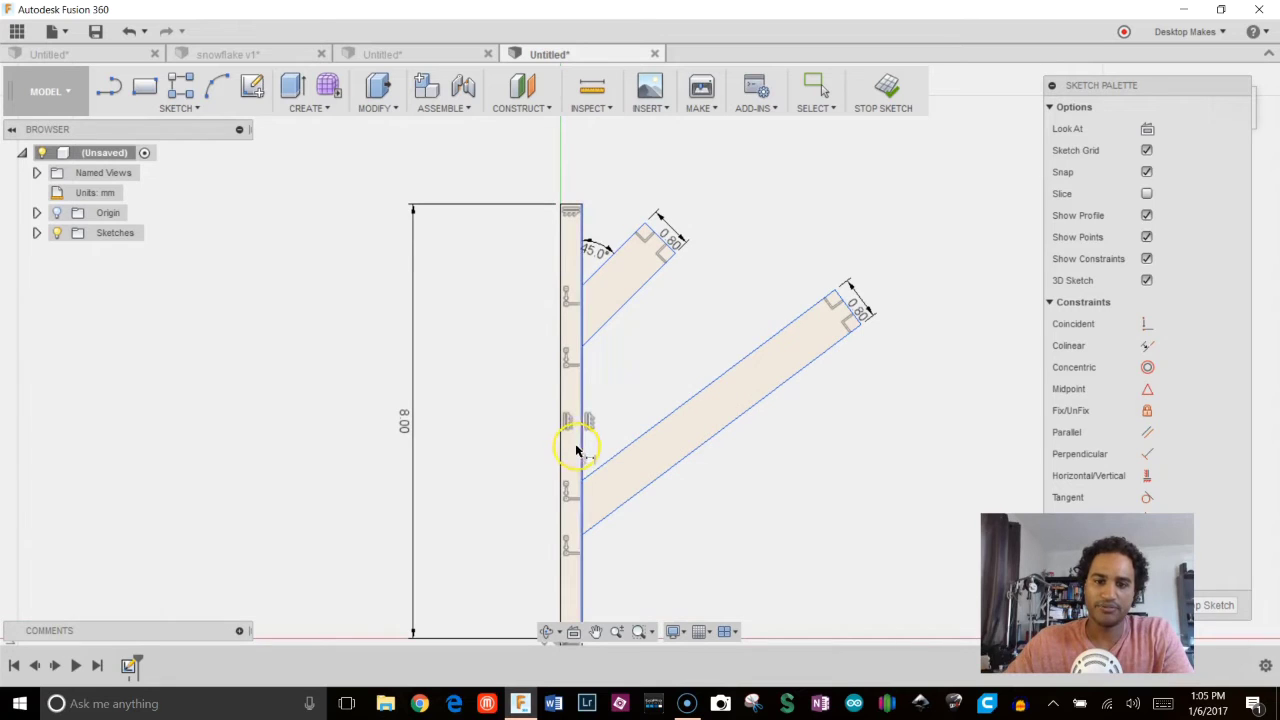
pyautogui.click(652, 429)
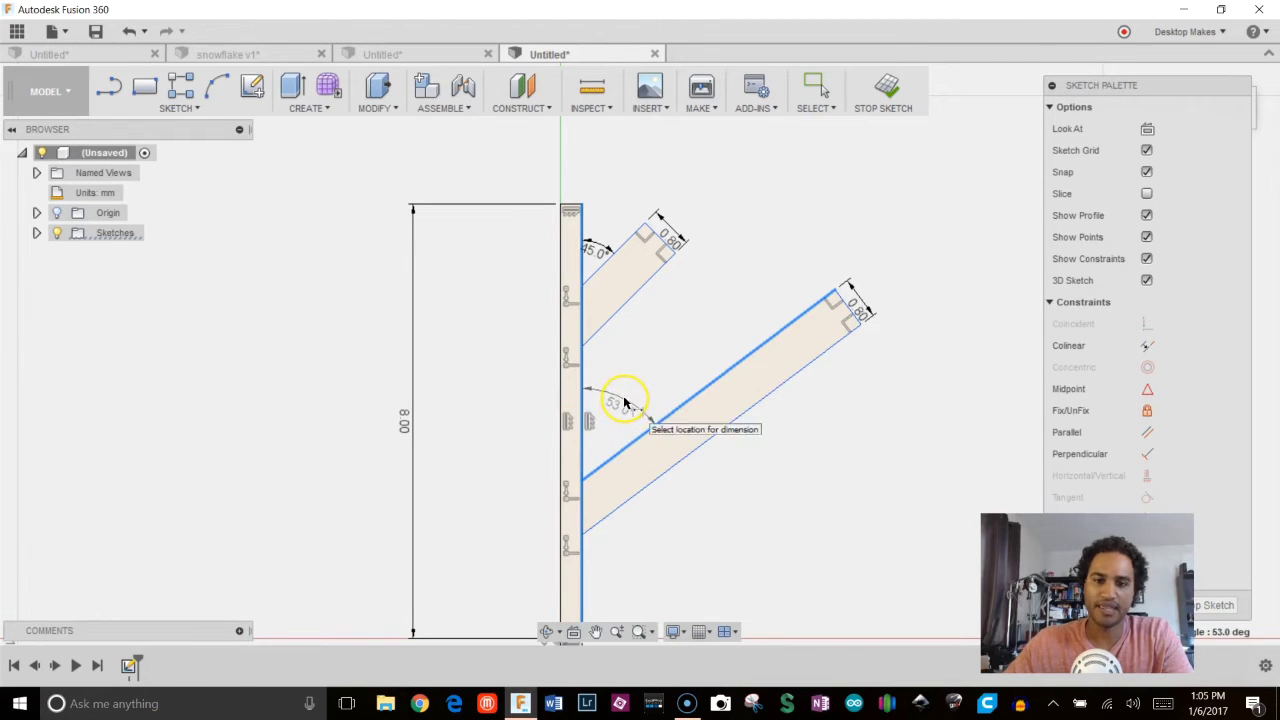
pyautogui.click(624, 403)
pyautogui.click(624, 401)
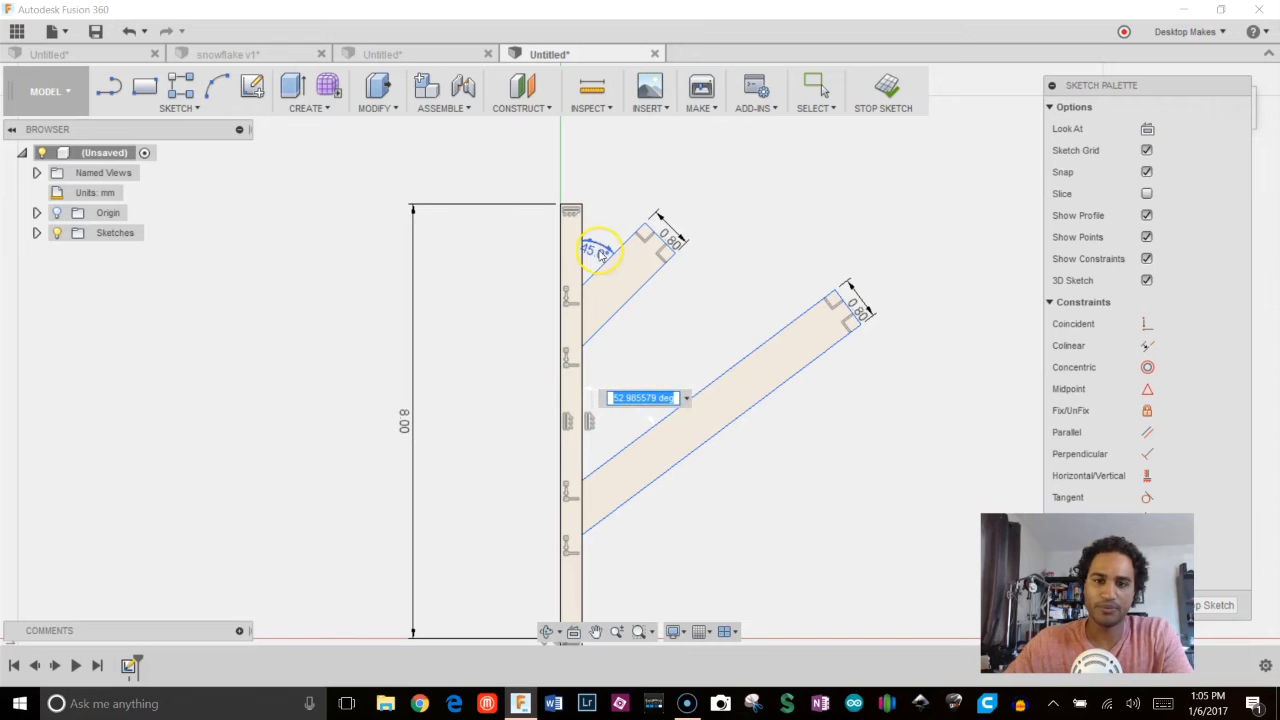
pyautogui.write('d4')
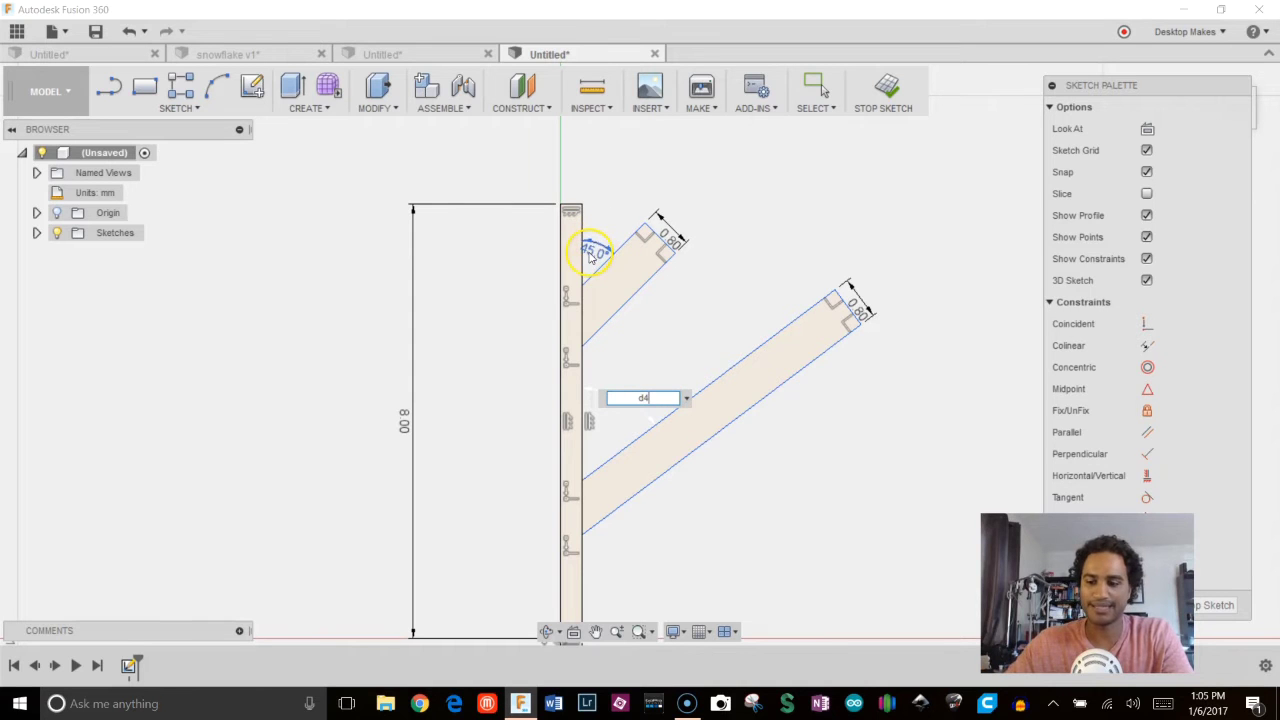
pyautogui.press('Return')
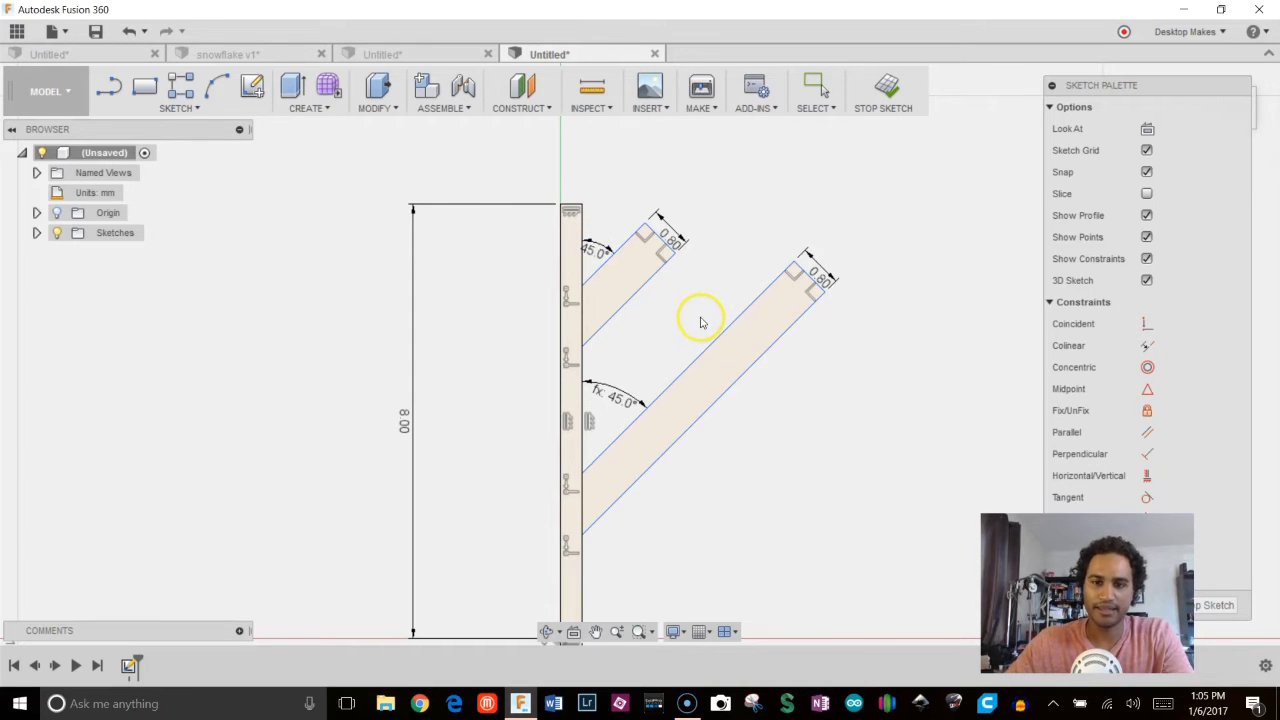
# Lengthen the lower branch slightly and slide its base farther down the stem, closer to the origin
pyautogui.scroll(1, 712, 310)
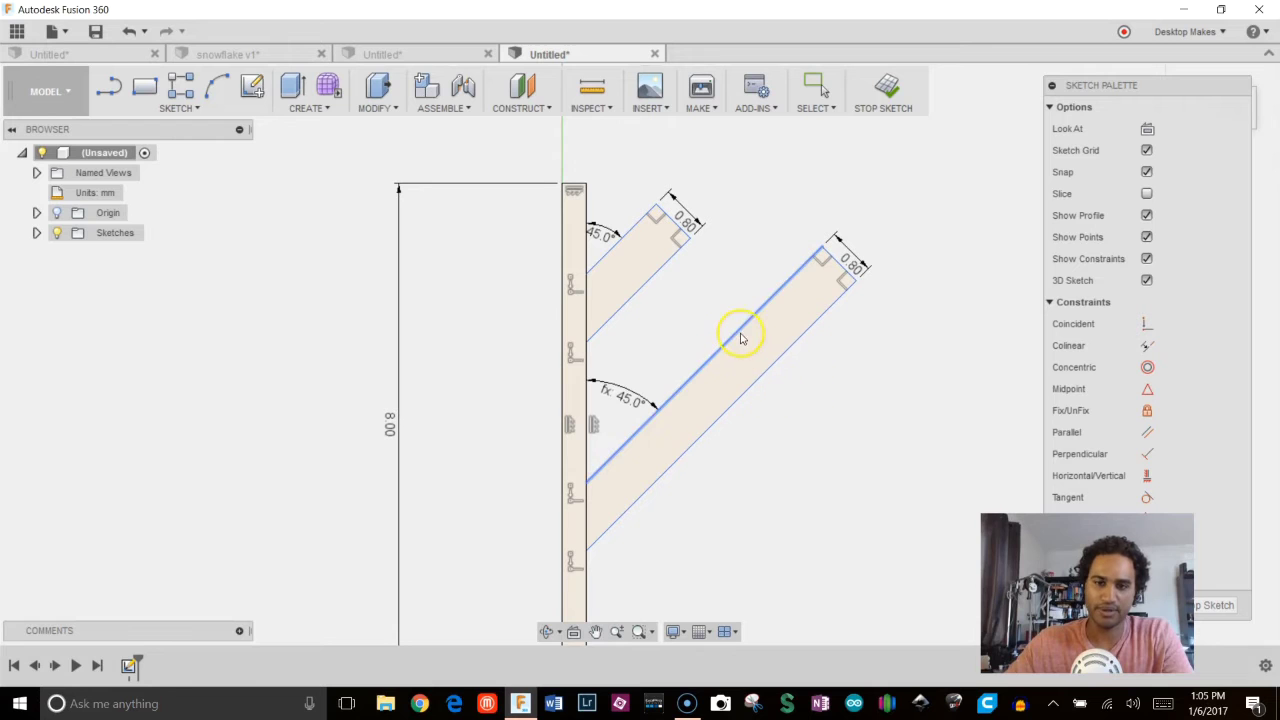
pyautogui.click(740, 330)
pyautogui.moveTo(740, 326)
pyautogui.mouseDown()
pyautogui.moveTo(743, 366)
pyautogui.moveTo(750, 331)
pyautogui.mouseUp()
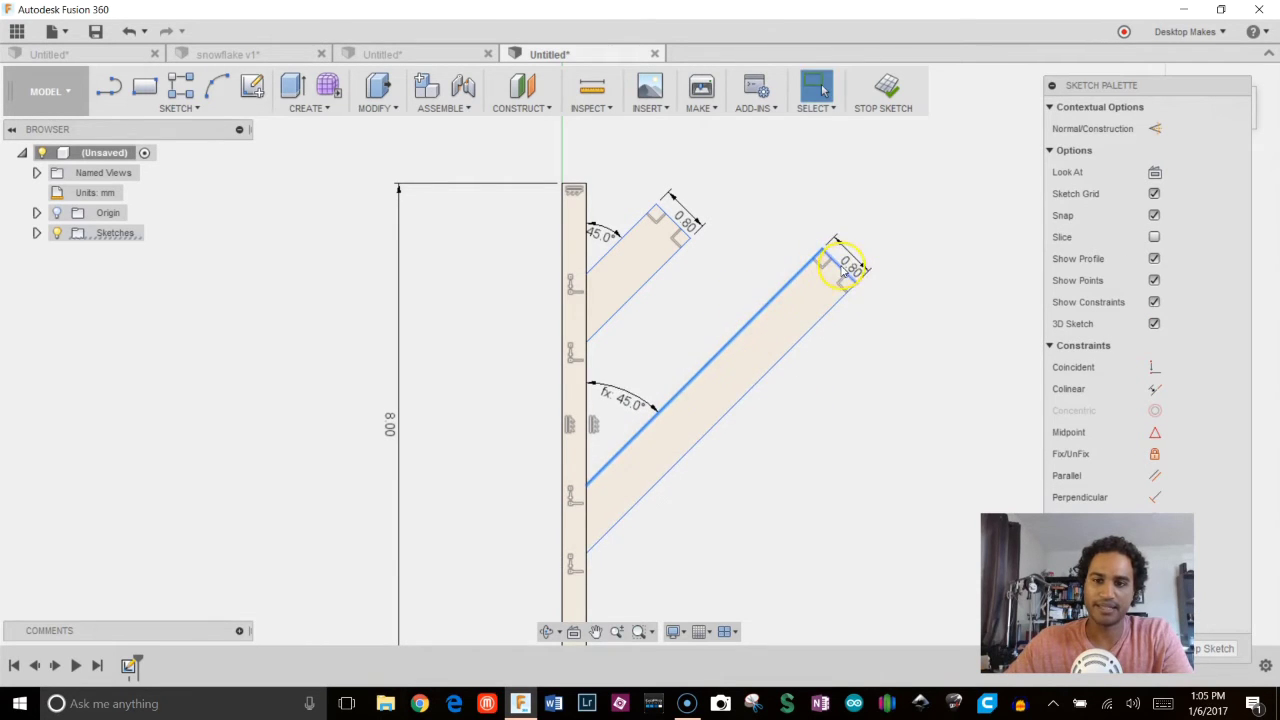
pyautogui.moveTo(850, 265)
pyautogui.mouseDown()
pyautogui.moveTo(858, 238)
pyautogui.moveTo(905, 208)
pyautogui.moveTo(860, 260)
pyautogui.mouseUp()
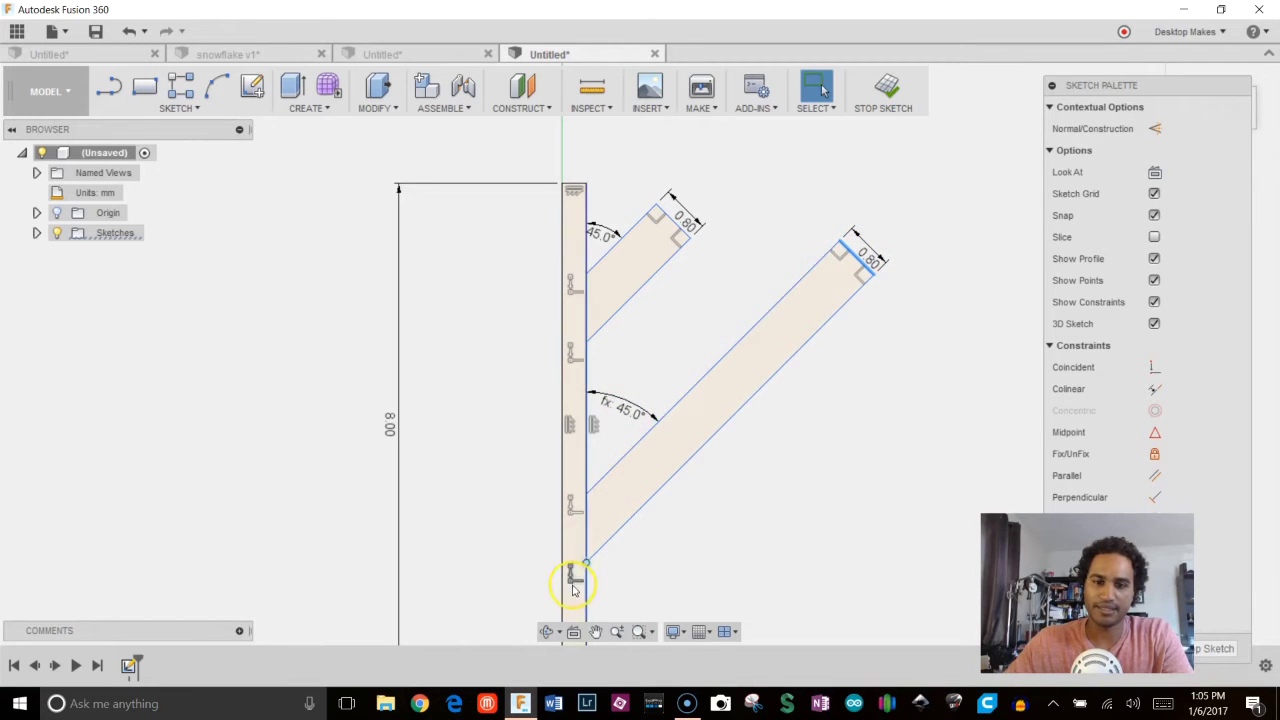
pyautogui.click(587, 530)
pyautogui.click(655, 437)
pyautogui.moveTo(676, 408); pyautogui.dragTo(680, 437)
pyautogui.scroll(-2, 680, 434)
pyautogui.moveTo(786, 505); pyautogui.dragTo(861, 463, button='middle')
pyautogui.scroll(2, 683, 355)
# Remove the lower branch's upper edge and trim the stem's right edge where the upper branch joins it
pyautogui.press('Delete')
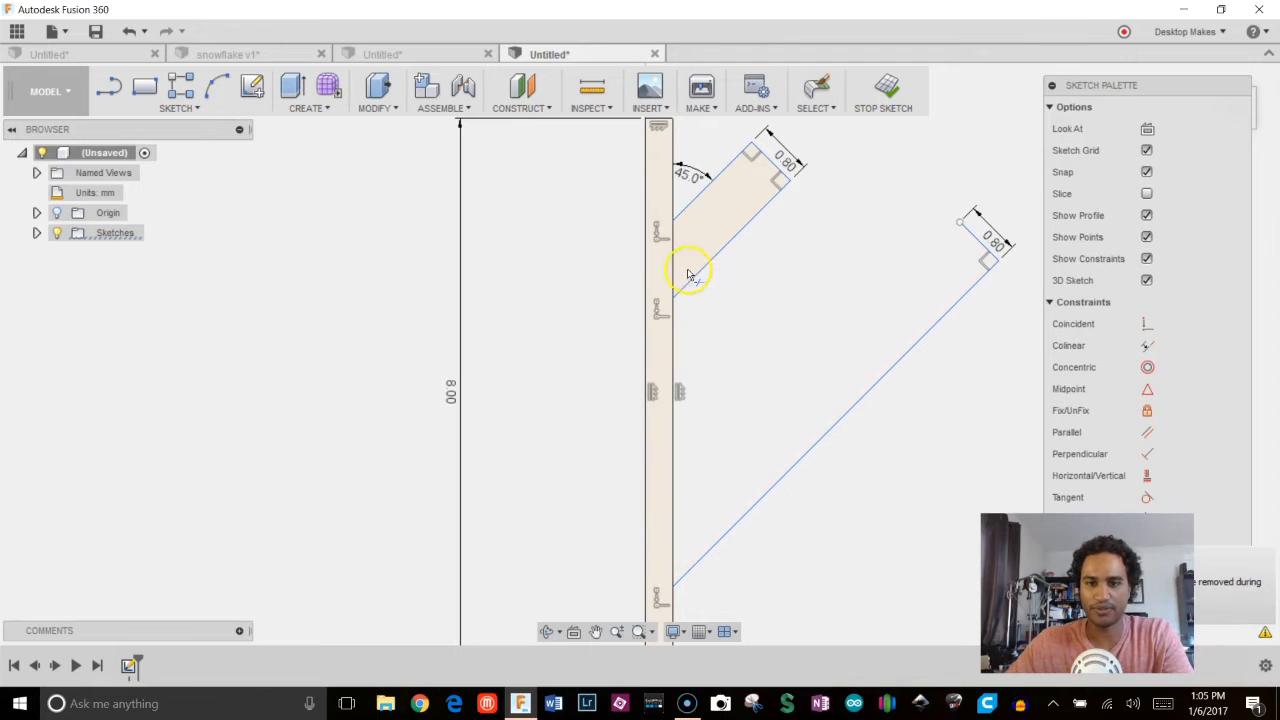
pyautogui.press('t')
pyautogui.click(674, 257)
pyautogui.scroll(1, 690, 426)
pyautogui.moveTo(690, 426)
pyautogui.mouseDown(button='middle')
pyautogui.moveTo(699, 272)
pyautogui.moveTo(693, 341)
pyautogui.mouseUp(button='middle')
pyautogui.scroll(-1, 699, 272)
pyautogui.scroll(2, 692, 352)
pyautogui.scroll(-4, 694, 352)
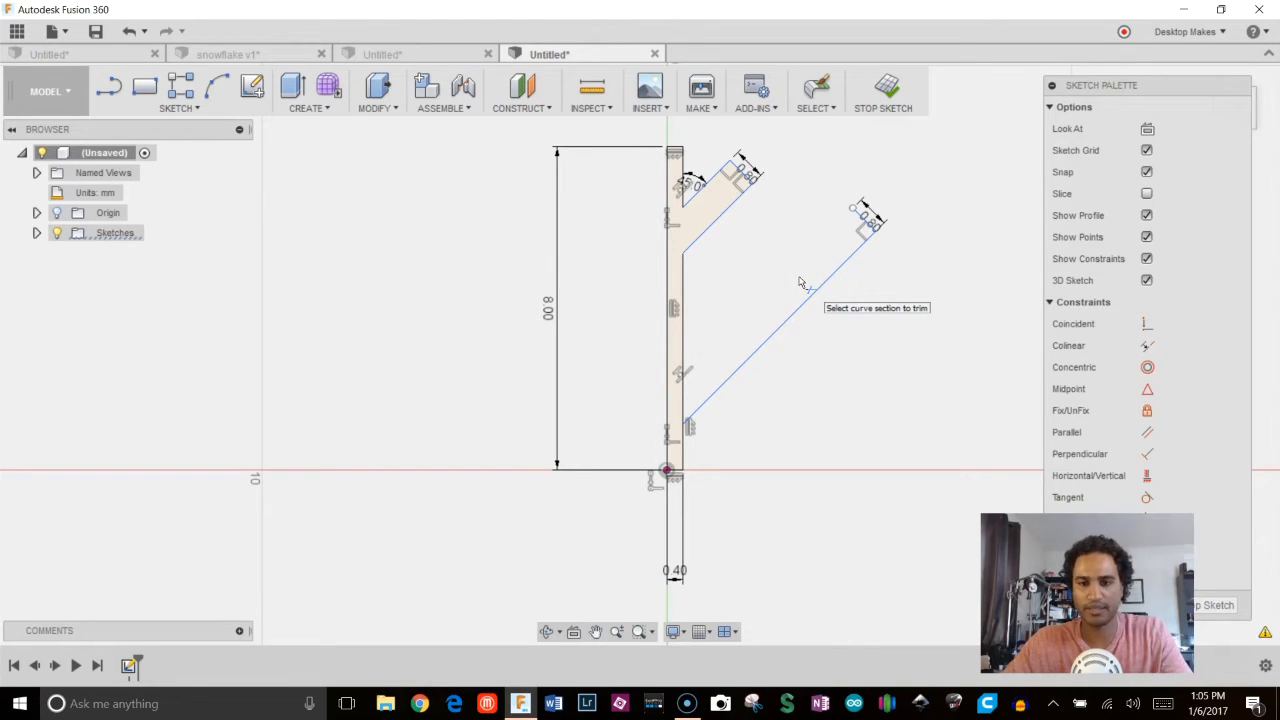
pyautogui.press('Escape')
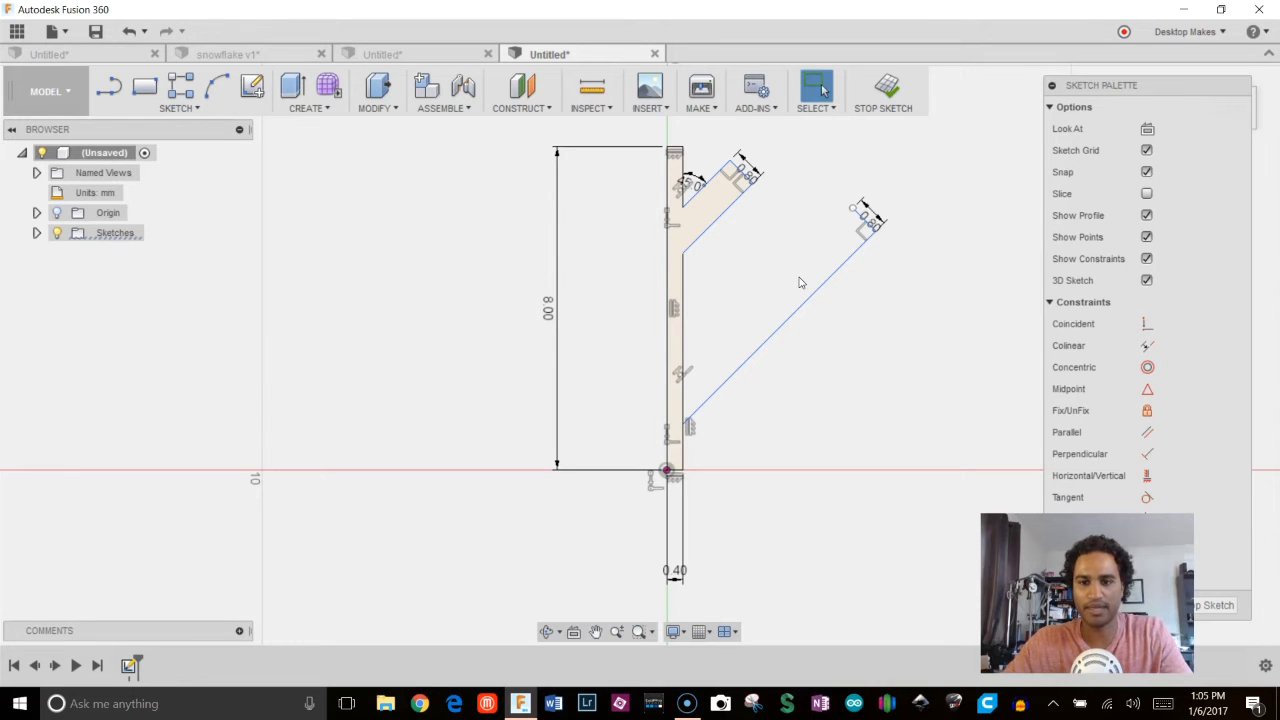
# Undo the trim at the upper branch and the removal of the lower branch's upper edge
pyautogui.hotkey('ctrl', 'z')
pyautogui.hotkey('ctrl', 'z')
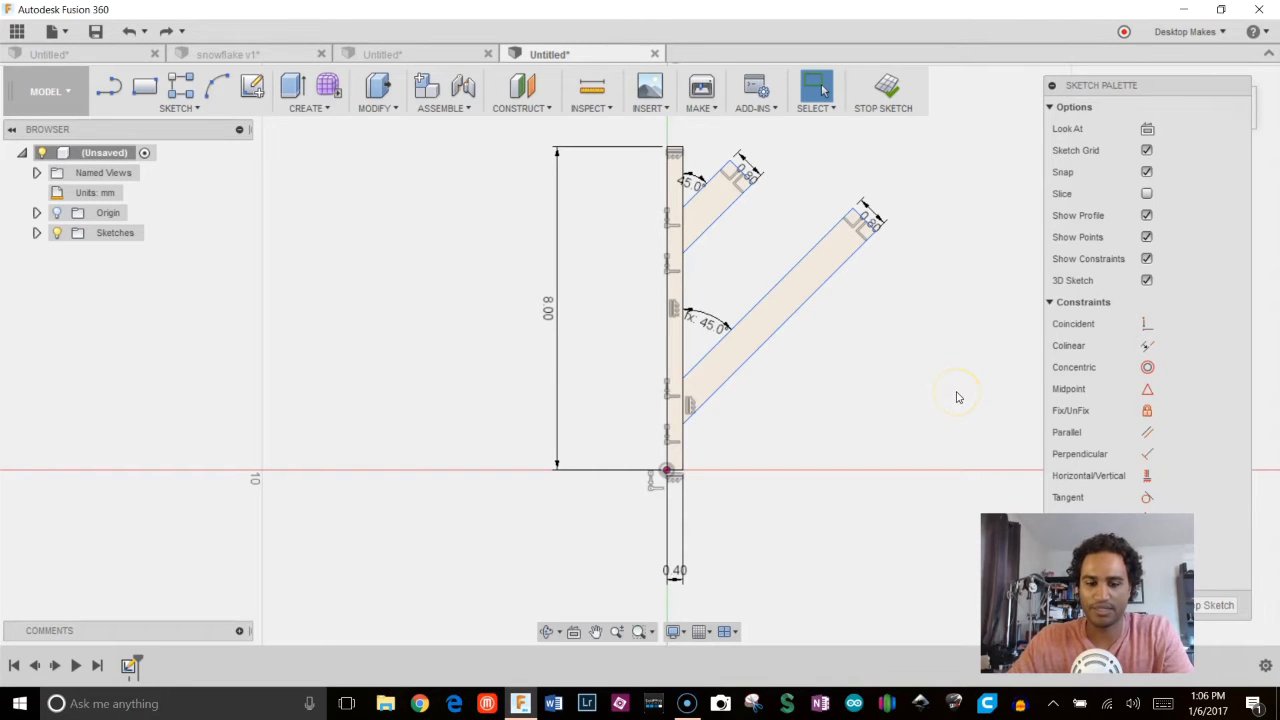
# Trim away the stem's right edge segments where the lower and upper branches join it, merging everything into one profile
pyautogui.click(808, 420)
pyautogui.scroll(3, 659, 432)
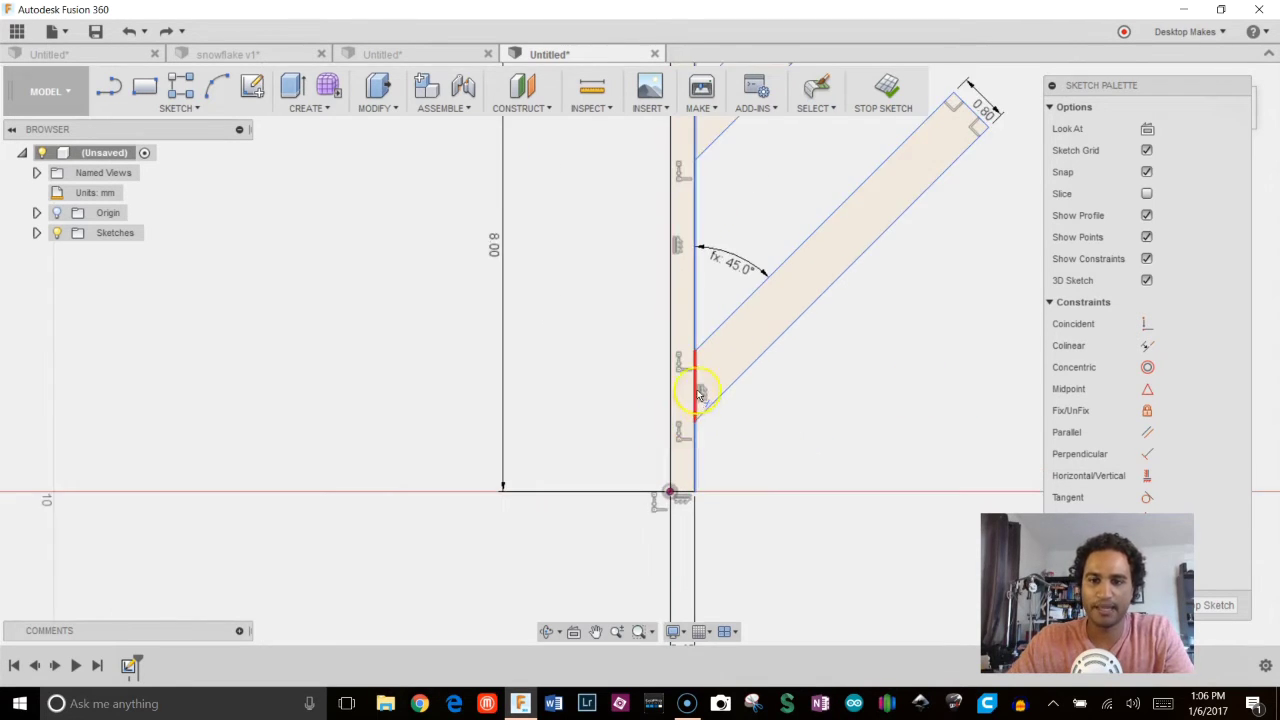
pyautogui.click(697, 385)
pyautogui.moveTo(727, 194); pyautogui.dragTo(702, 313, button='middle')
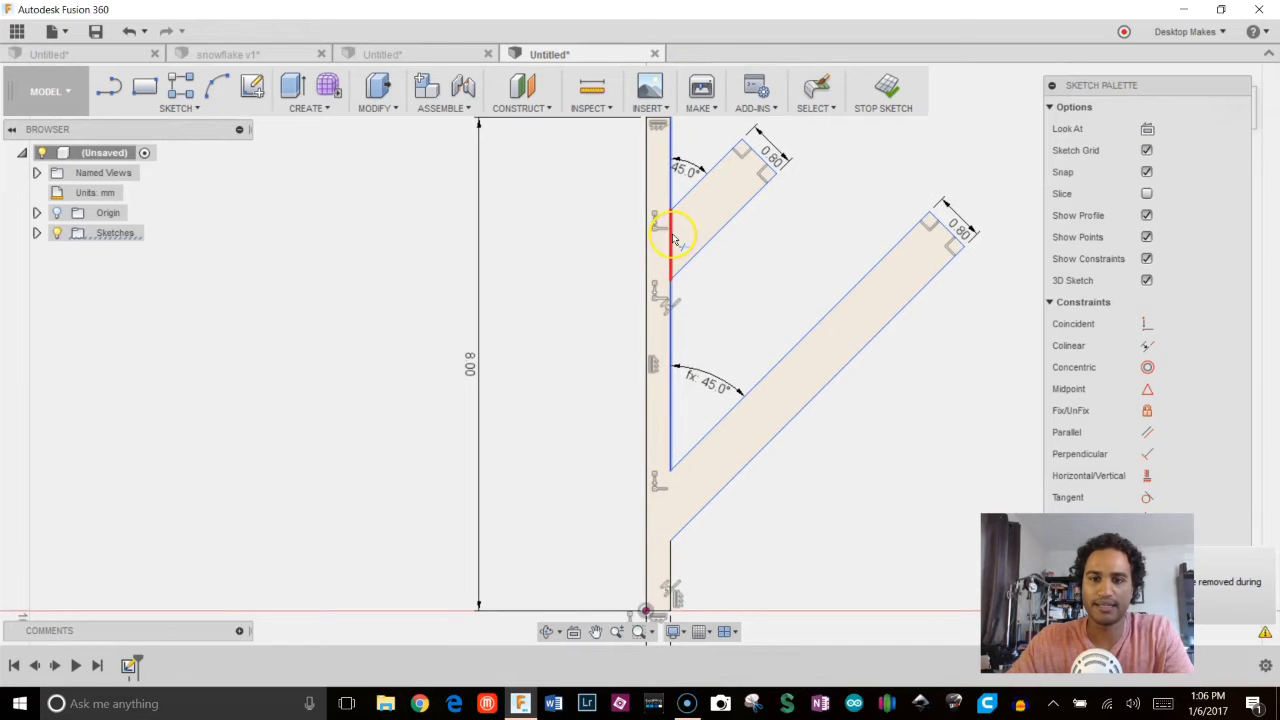
pyautogui.scroll(-2, 676, 236)
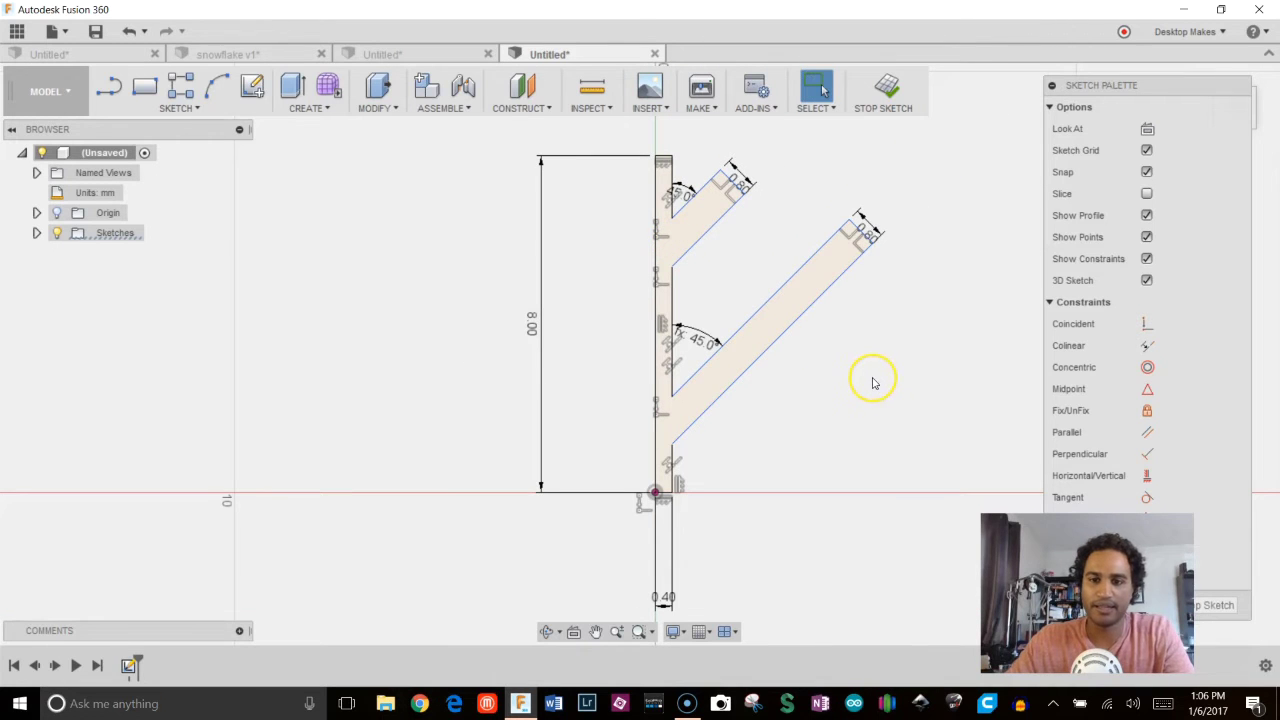
pyautogui.click(791, 314)
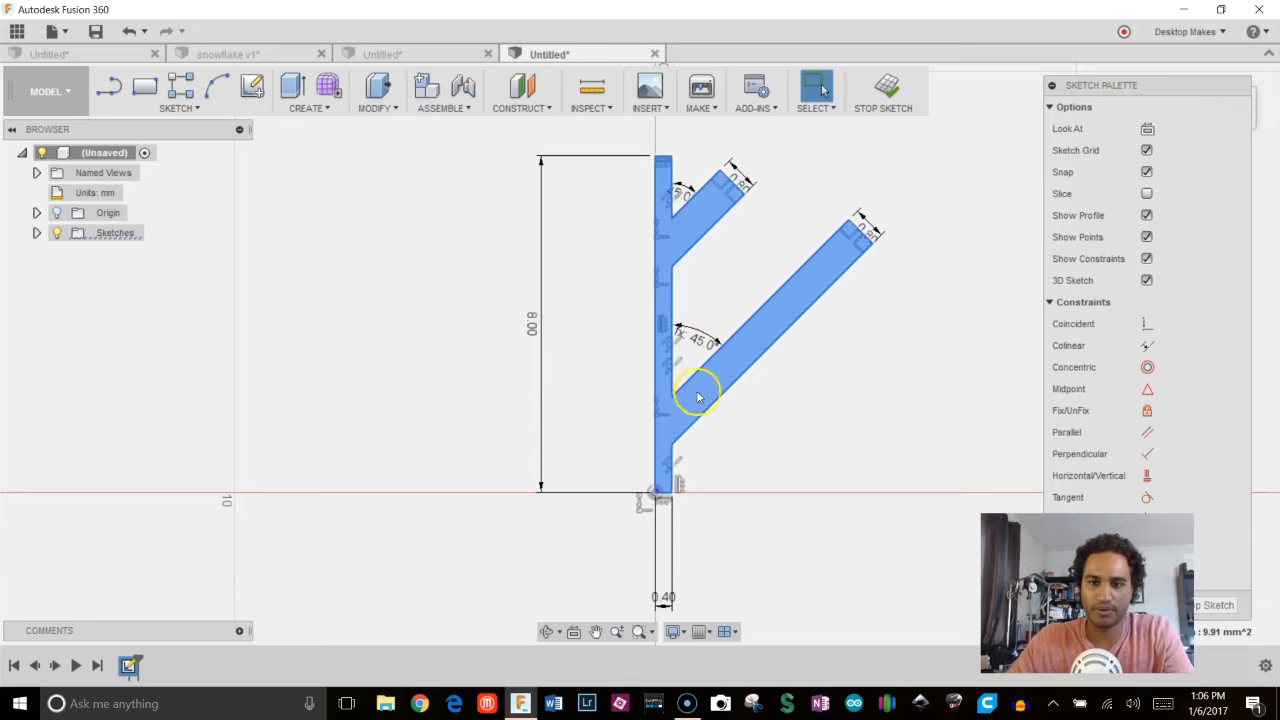
pyautogui.click(775, 267)
pyautogui.scroll(2, 612, 270)
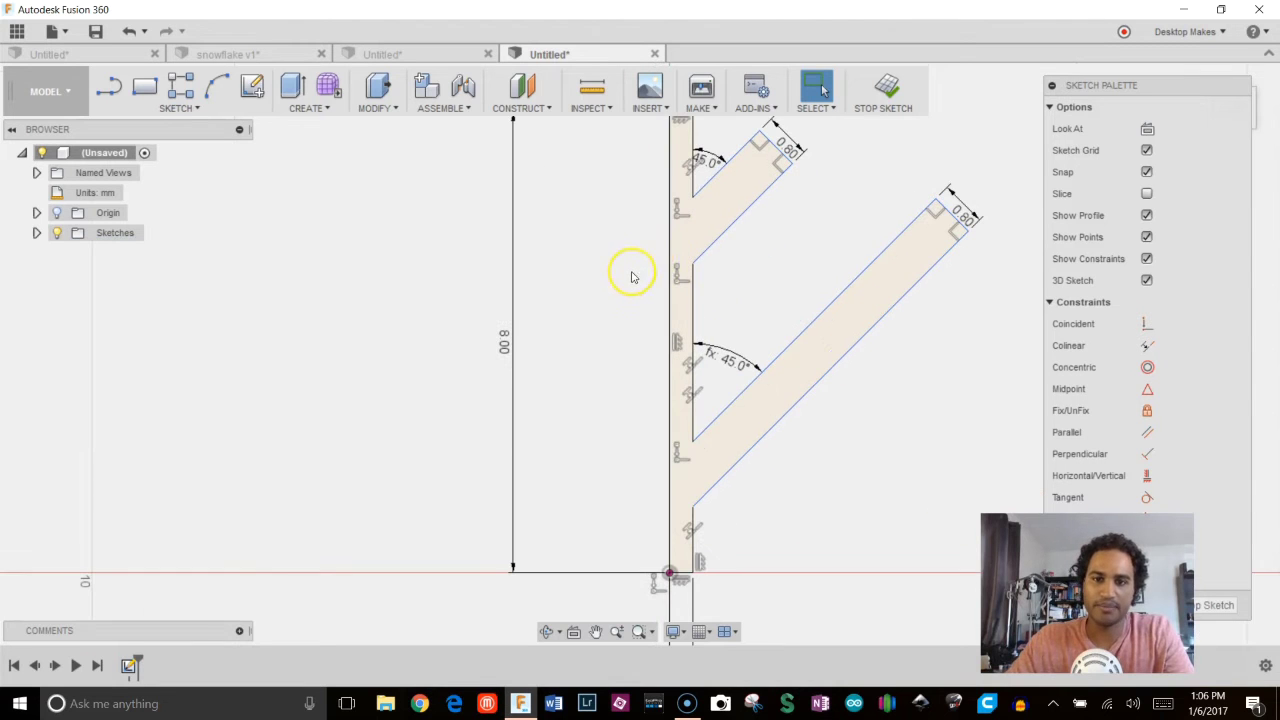
# Convert the stem's left vertical edge through the origin into a construction line
pyautogui.click(669, 236)
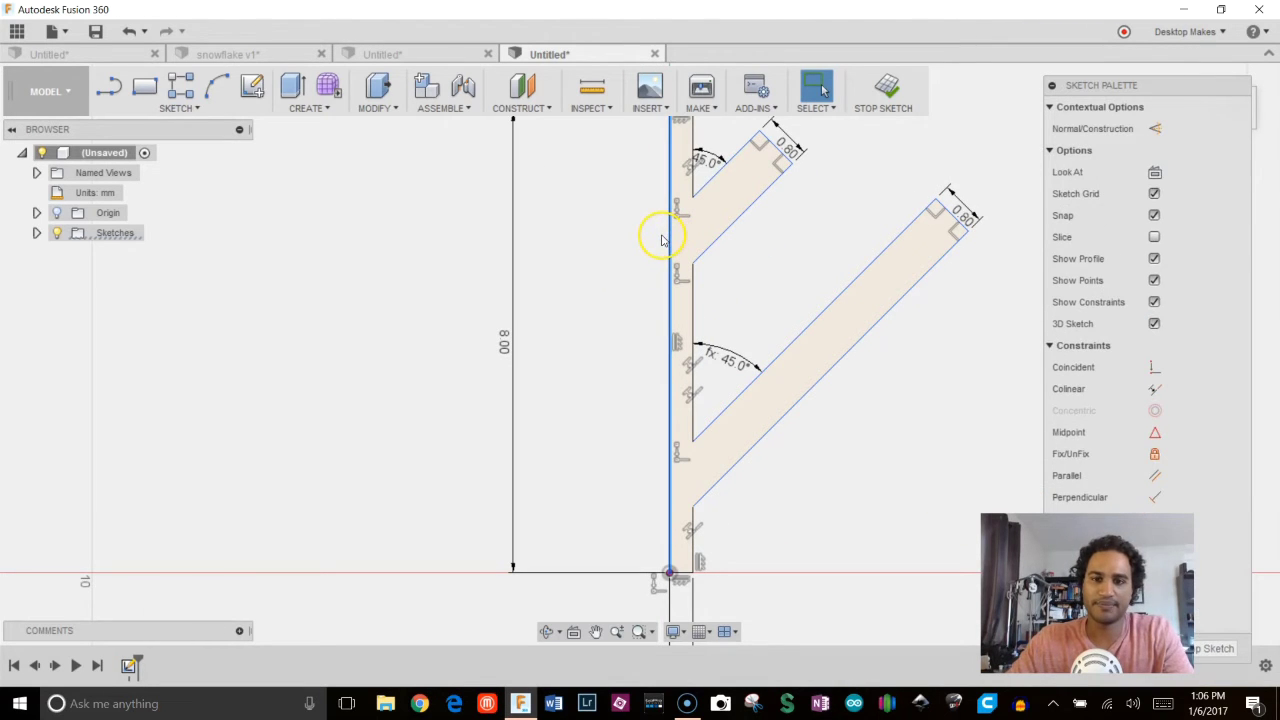
pyautogui.press('x')
pyautogui.scroll(-3, 617, 260)
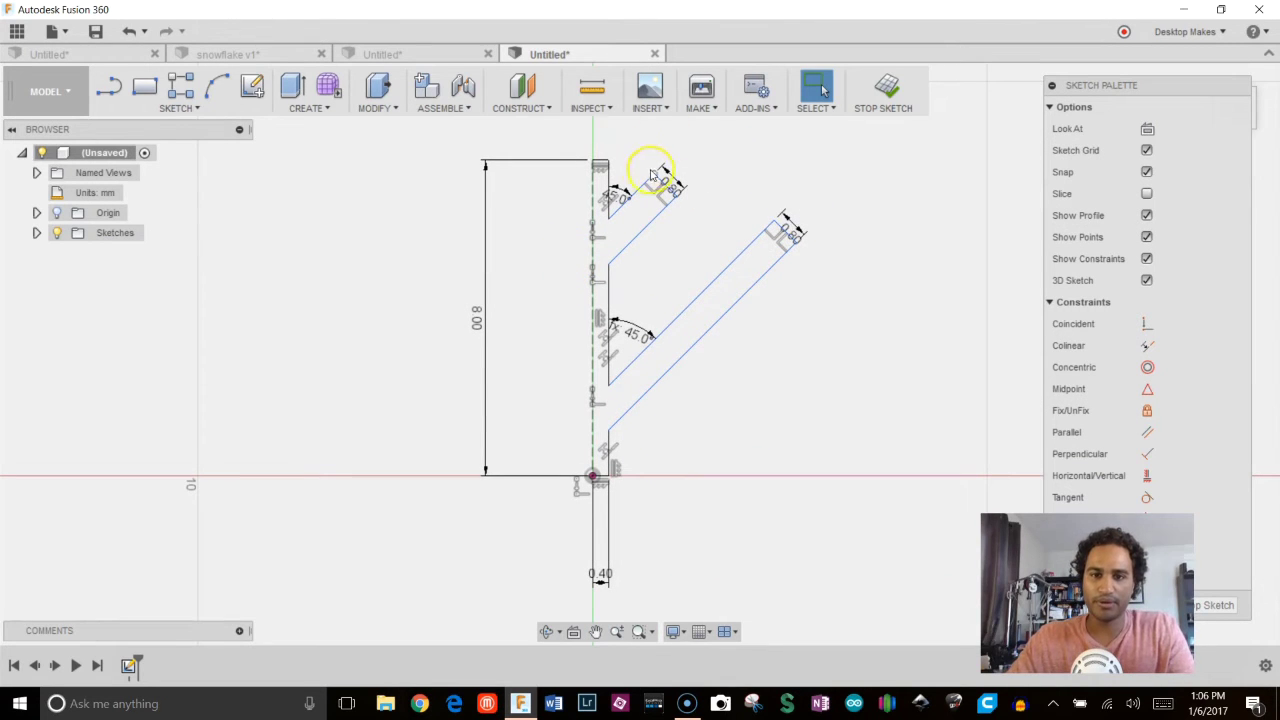
# Mirror the stem's right half and both side branches across the vertical construction line
pyautogui.moveTo(879, 146)
pyautogui.mouseDown()
pyautogui.moveTo(763, 349)
pyautogui.moveTo(620, 545)
pyautogui.moveTo(606, 548)
pyautogui.moveTo(600, 507)
pyautogui.mouseUp()
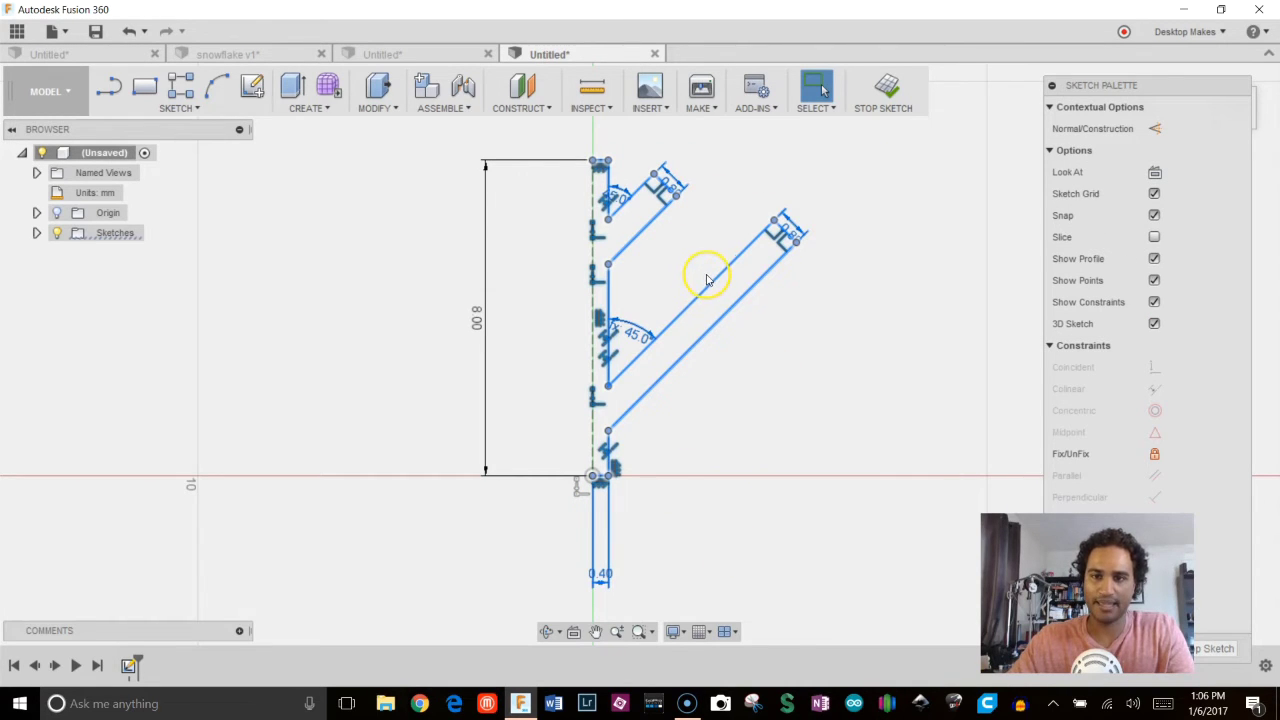
pyautogui.click(200, 108)
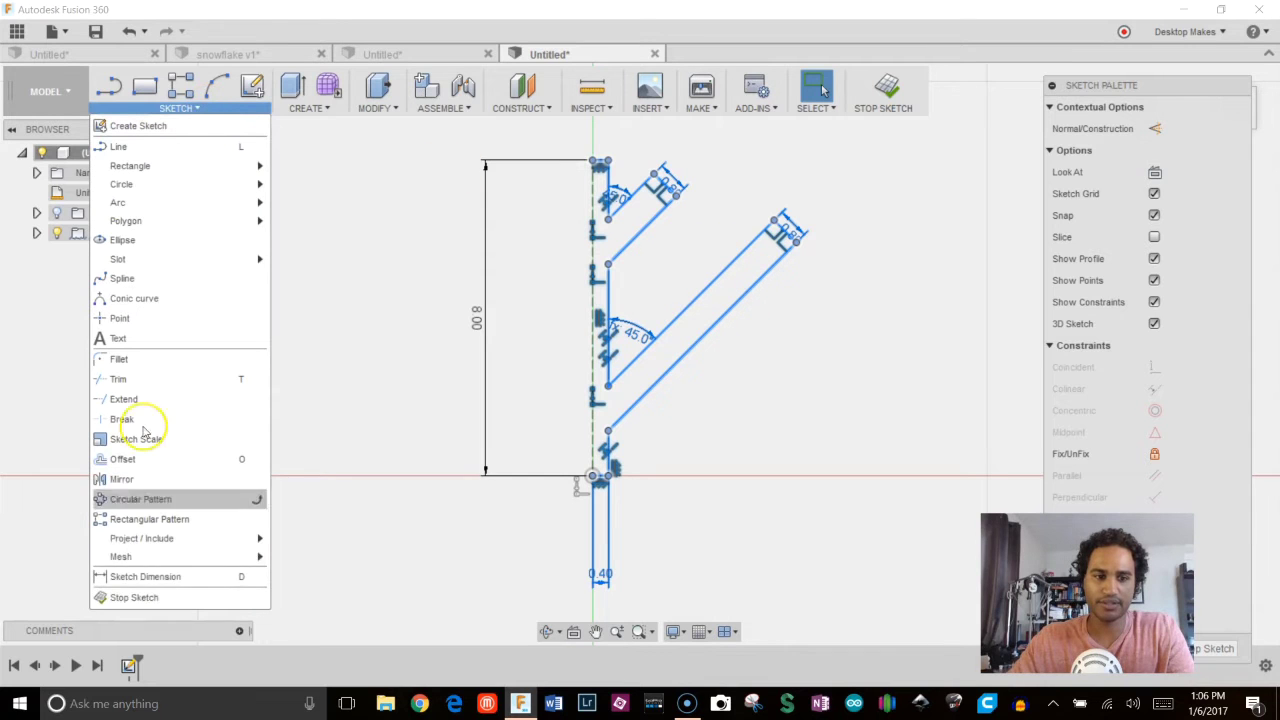
pyautogui.click(128, 479)
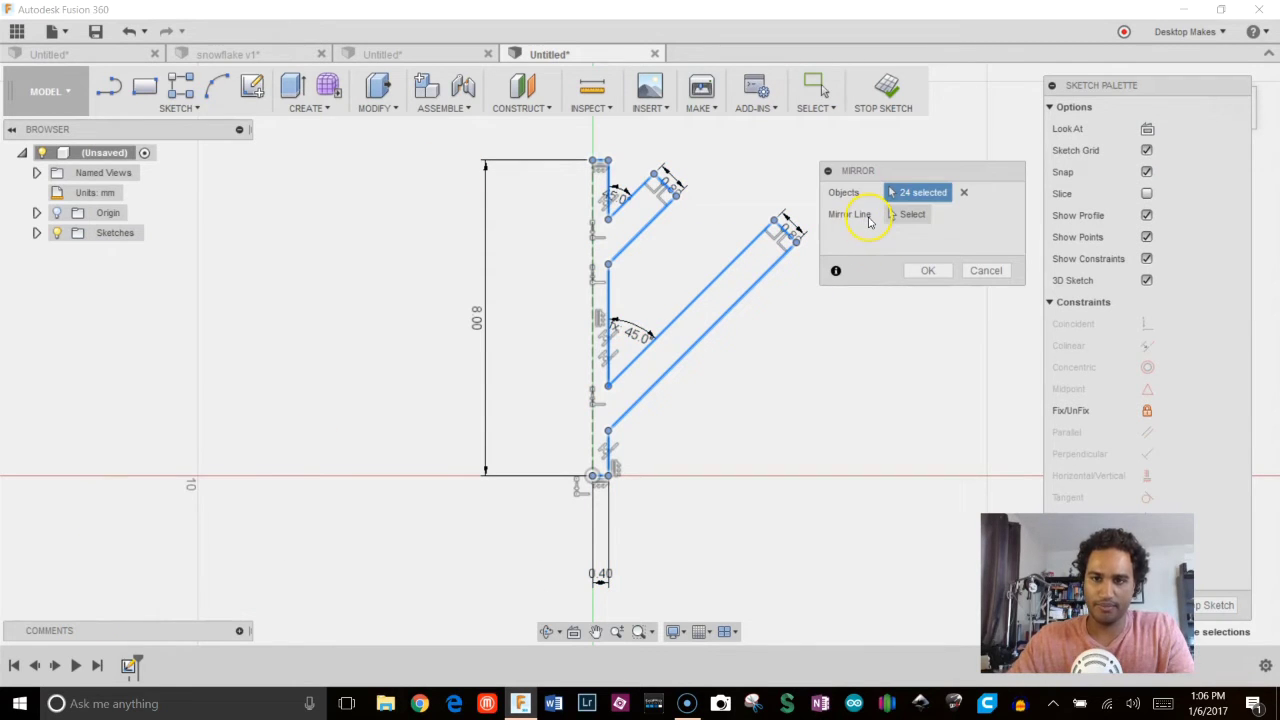
pyautogui.click(869, 220)
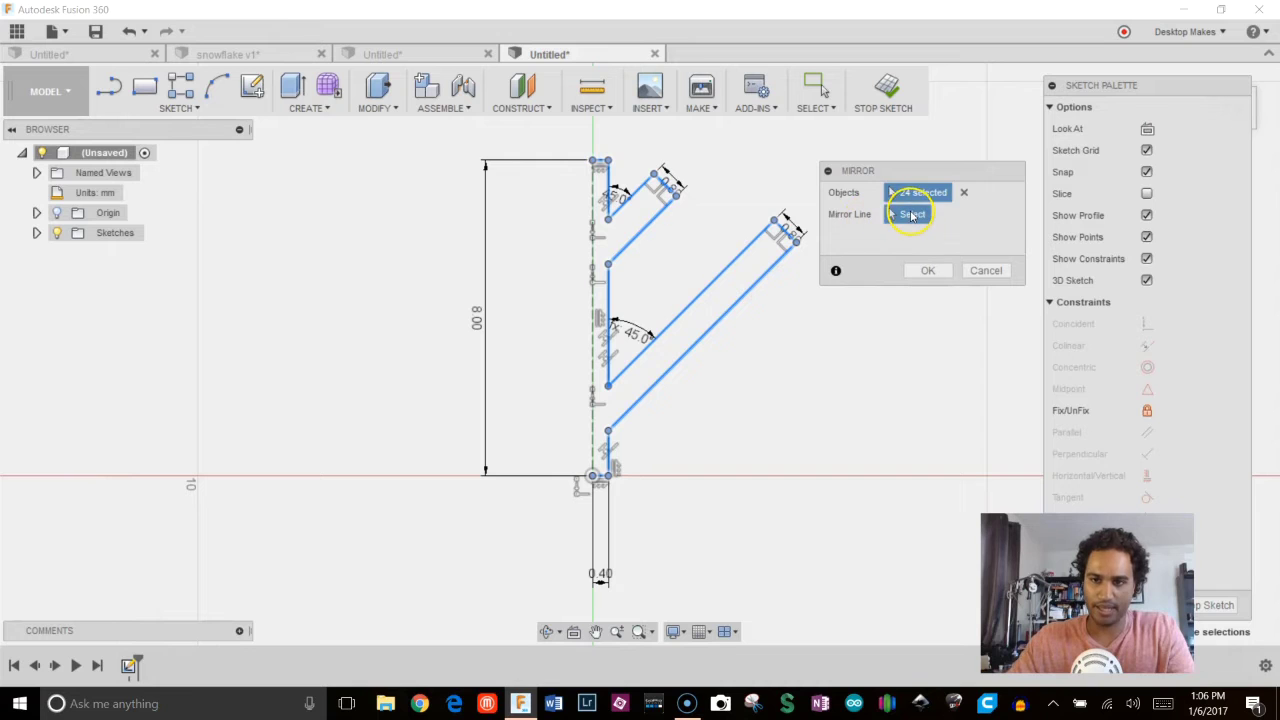
pyautogui.click(596, 258)
pyautogui.click(925, 270)
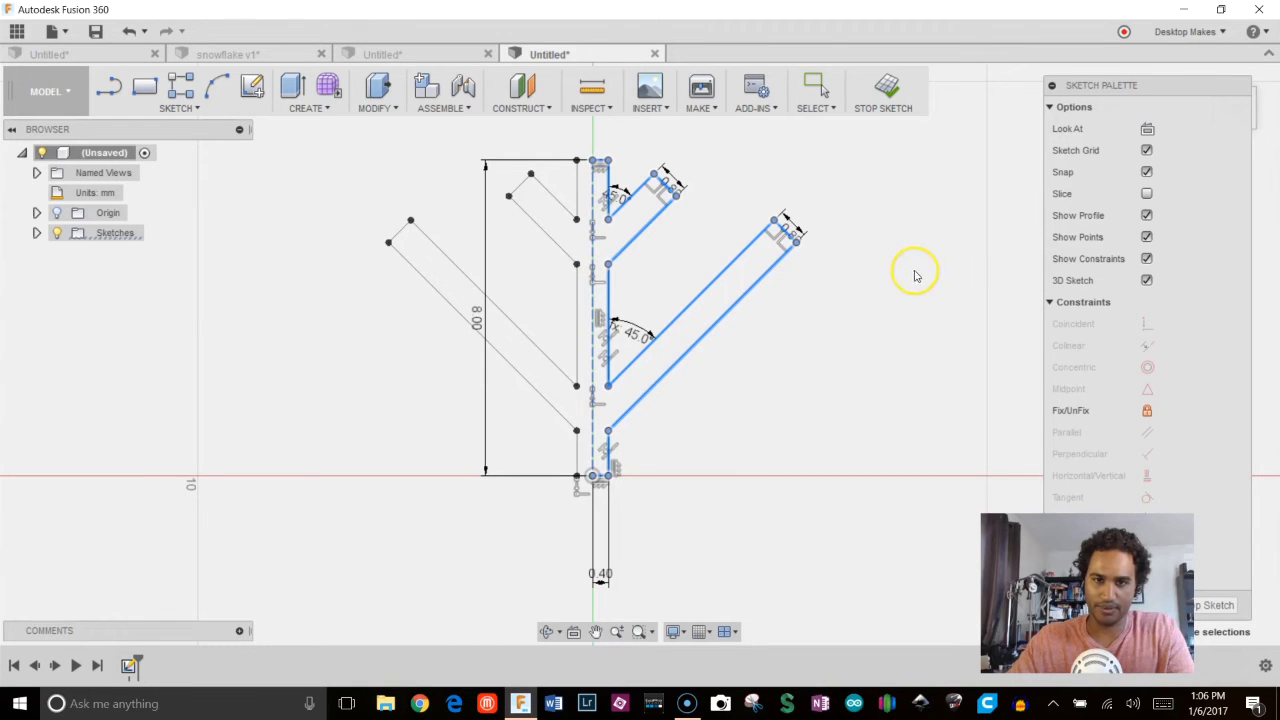
# Move the 0.40 stem width dimension up close to the stem's base
pyautogui.scroll(2, 614, 186)
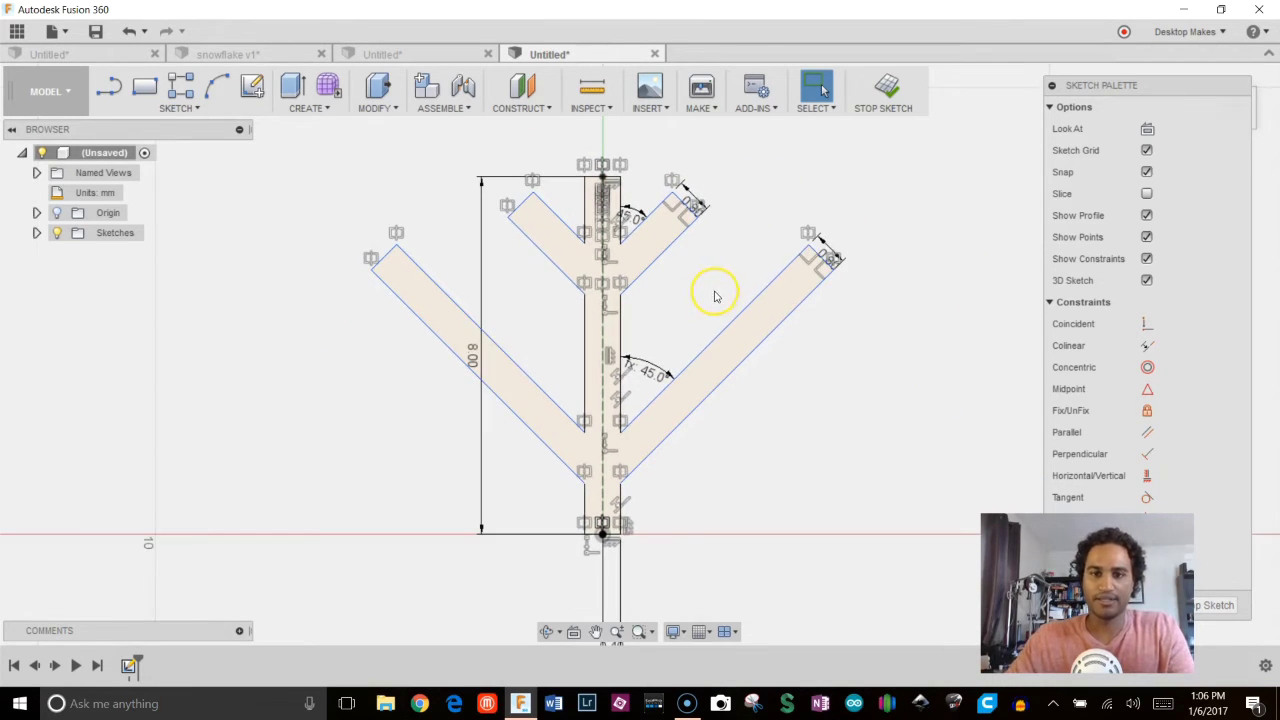
pyautogui.scroll(-1, 706, 289)
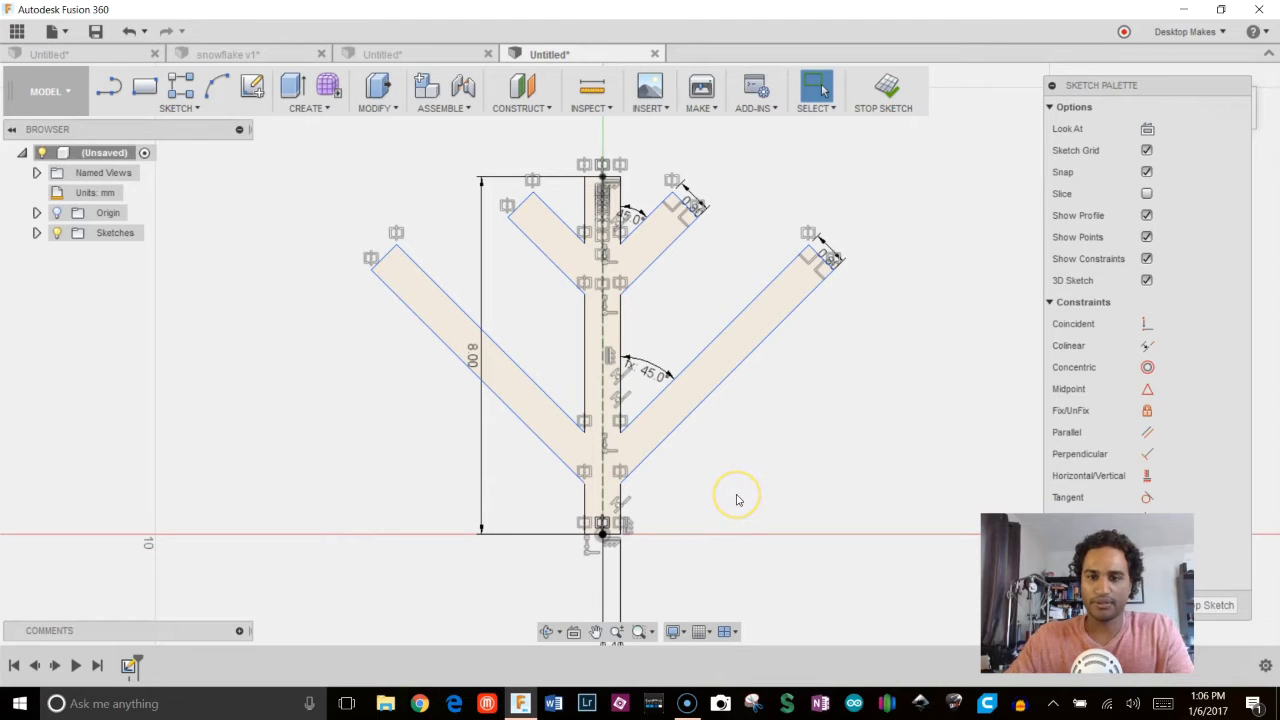
pyautogui.scroll(-1, 785, 473)
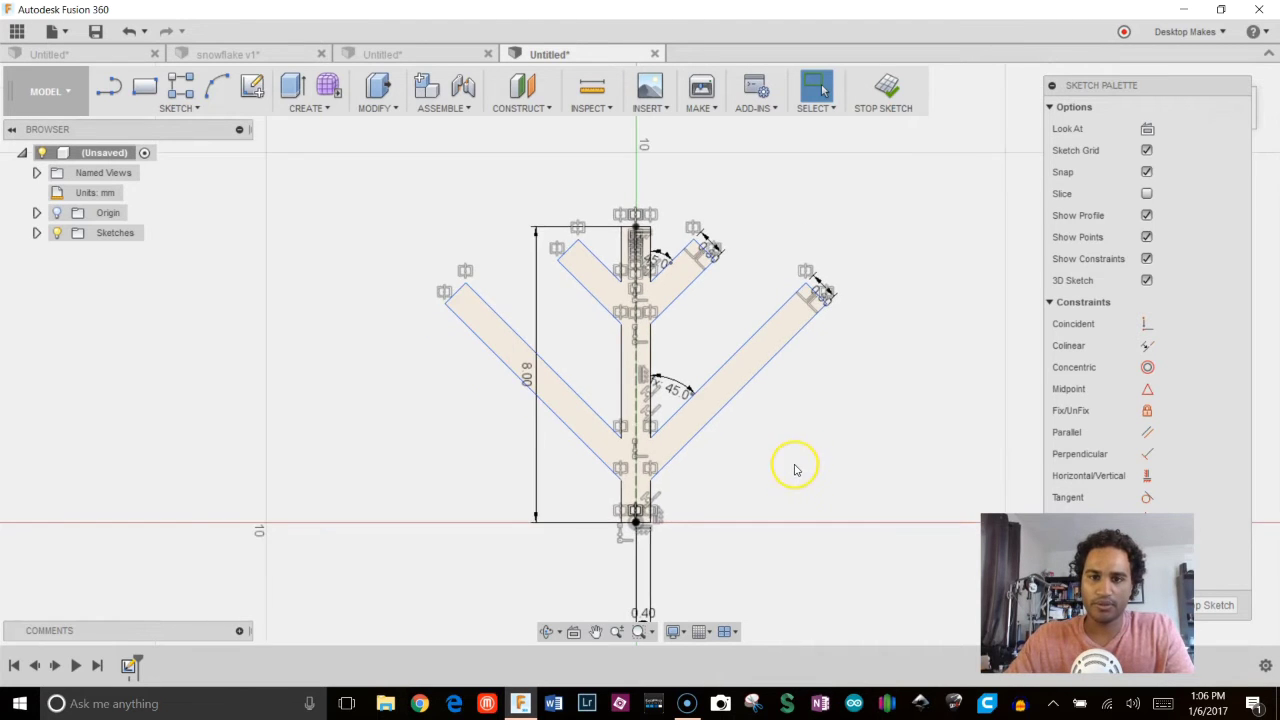
pyautogui.moveTo(795, 478)
pyautogui.mouseDown(button='middle')
pyautogui.moveTo(783, 300)
pyautogui.moveTo(770, 351)
pyautogui.mouseUp(button='middle')
pyautogui.scroll(-1, 783, 300)
pyautogui.scroll(5, 640, 452)
pyautogui.scroll(-1, 700, 410)
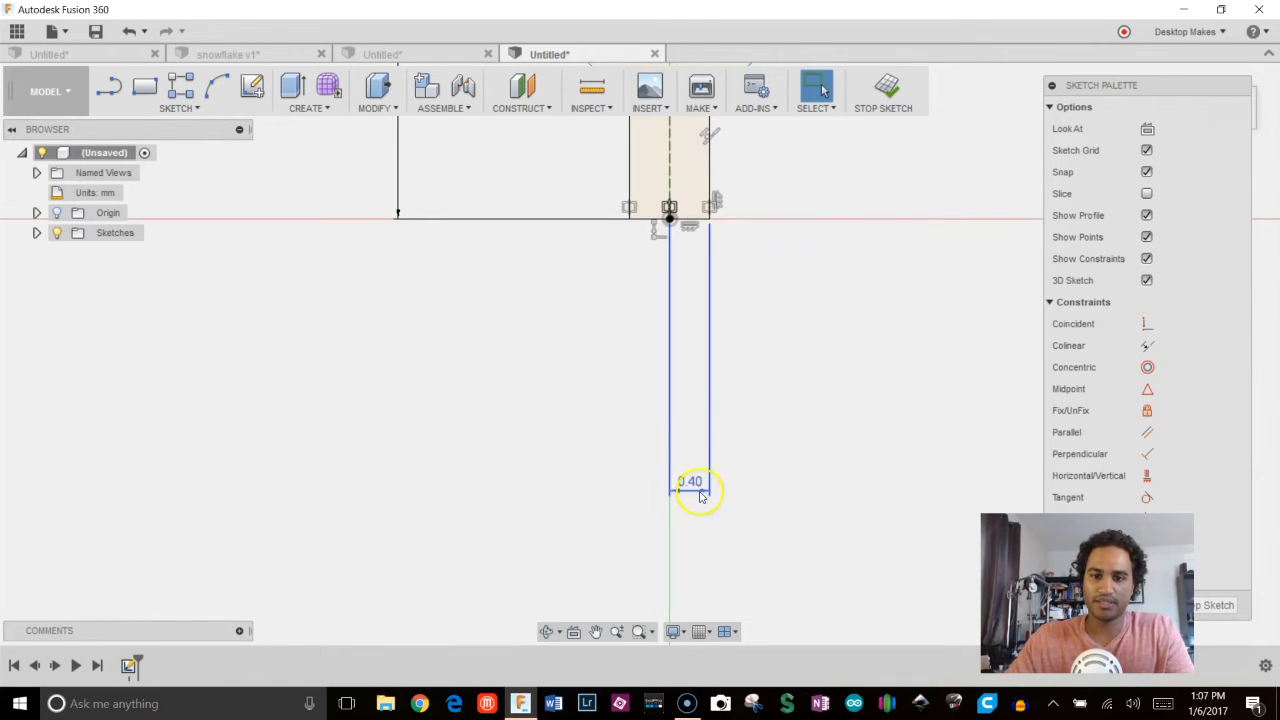
pyautogui.moveTo(697, 486); pyautogui.dragTo(707, 245)
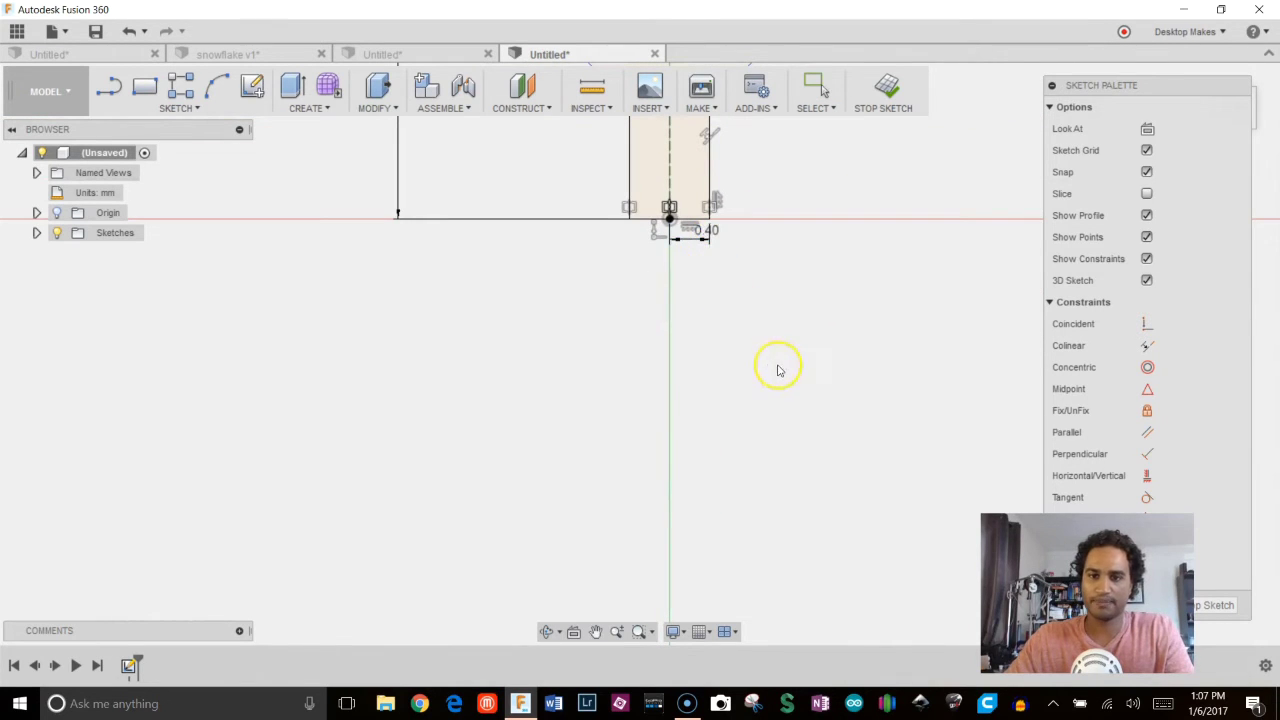
# Draw a 5 mm diameter circle below the stem's base
pyautogui.moveTo(777, 366); pyautogui.dragTo(663, 345, button='middle')
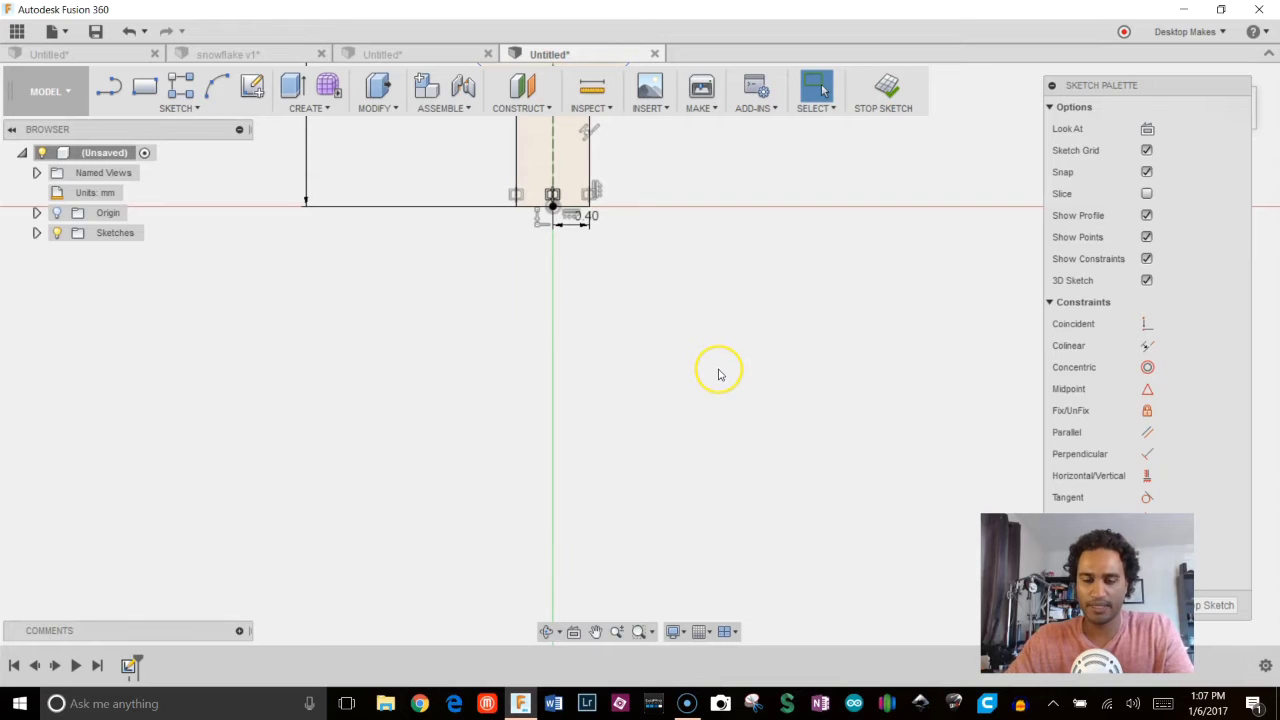
pyautogui.press('c')
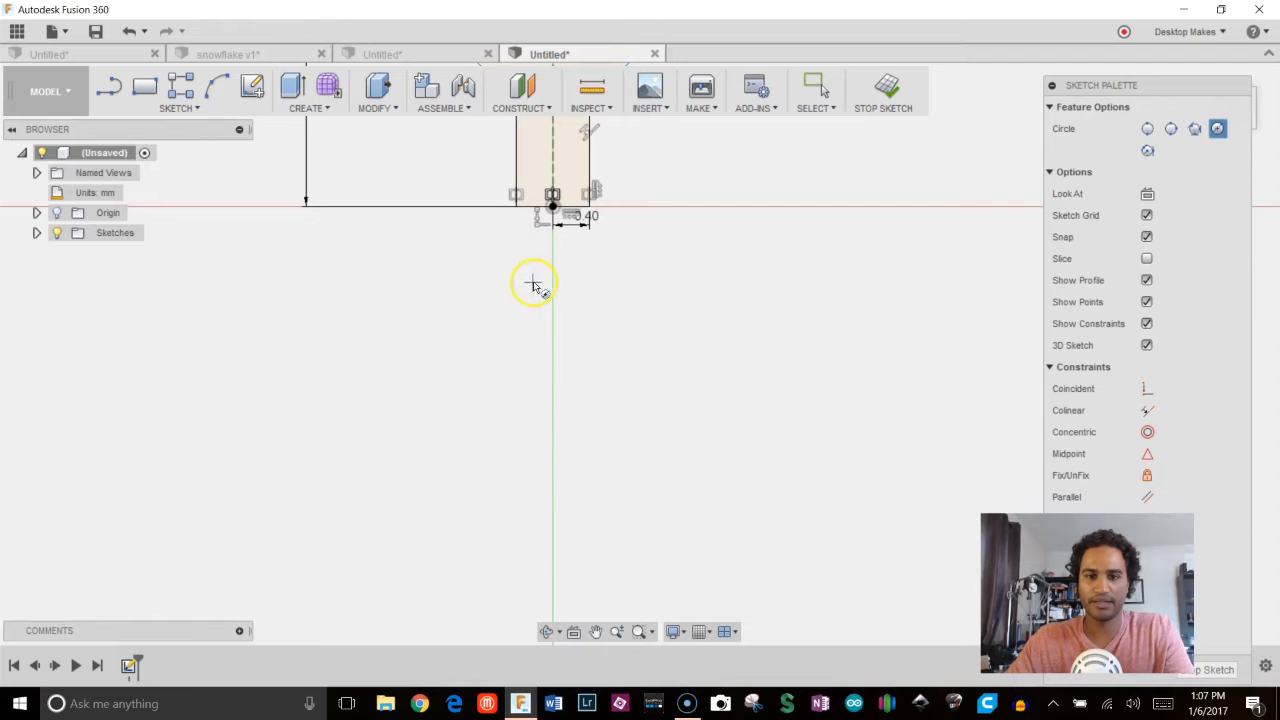
pyautogui.click(609, 422)
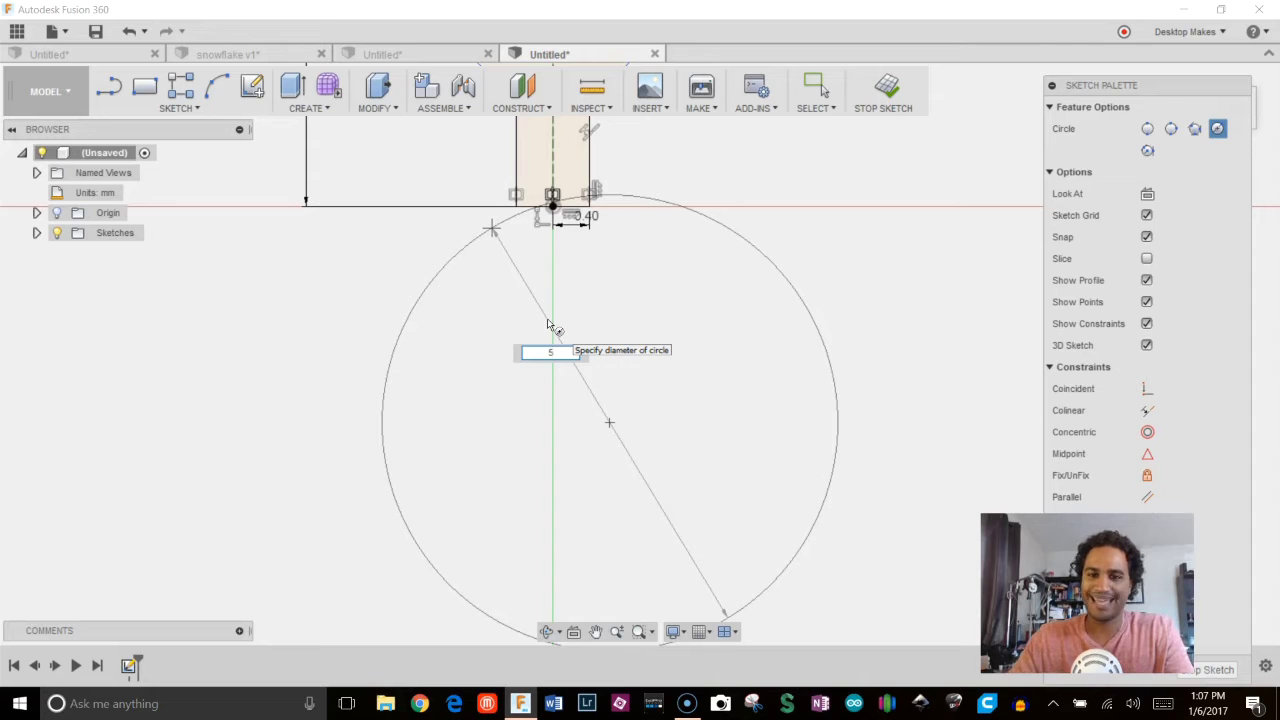
pyautogui.press('Return')
pyautogui.press('Escape')
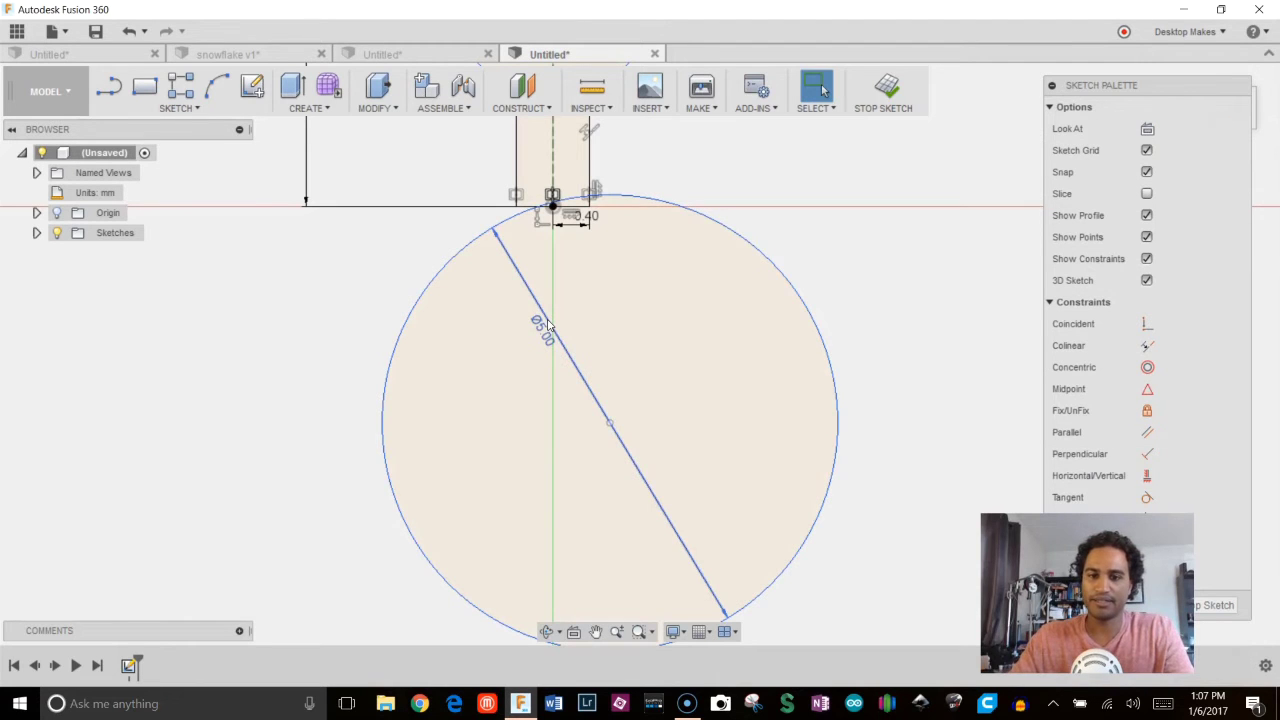
# Constrain the circle's center vertically in line with the origin at the stem's base, and slide the circle down clear of the stem
pyautogui.scroll(-3, 800, 465)
pyautogui.moveTo(800, 465); pyautogui.dragTo(737, 451, button='middle')
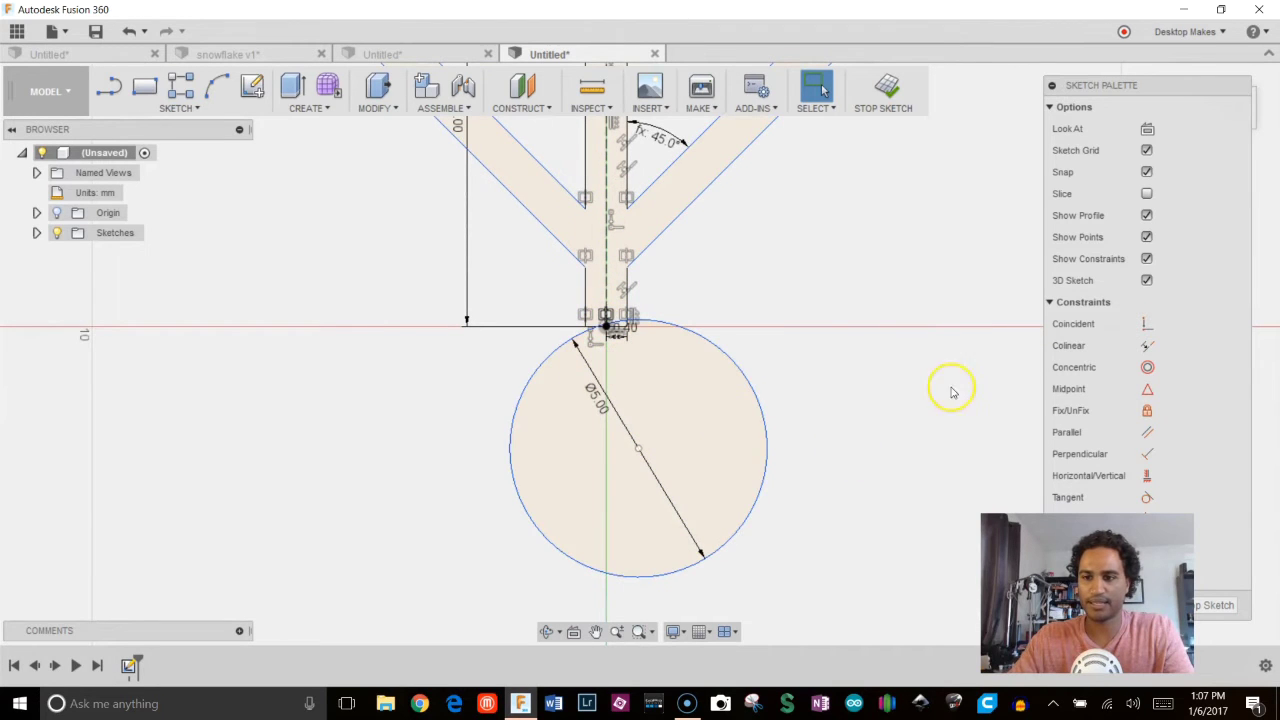
pyautogui.click(1147, 478)
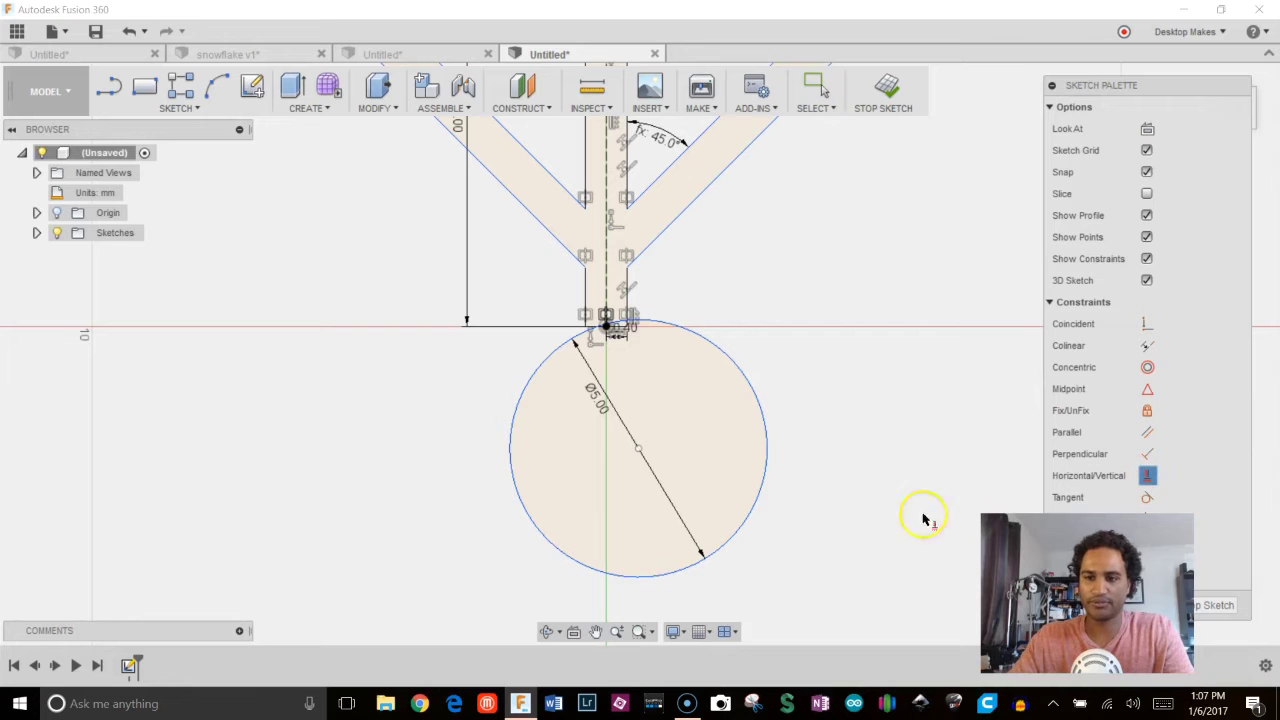
pyautogui.click(639, 450)
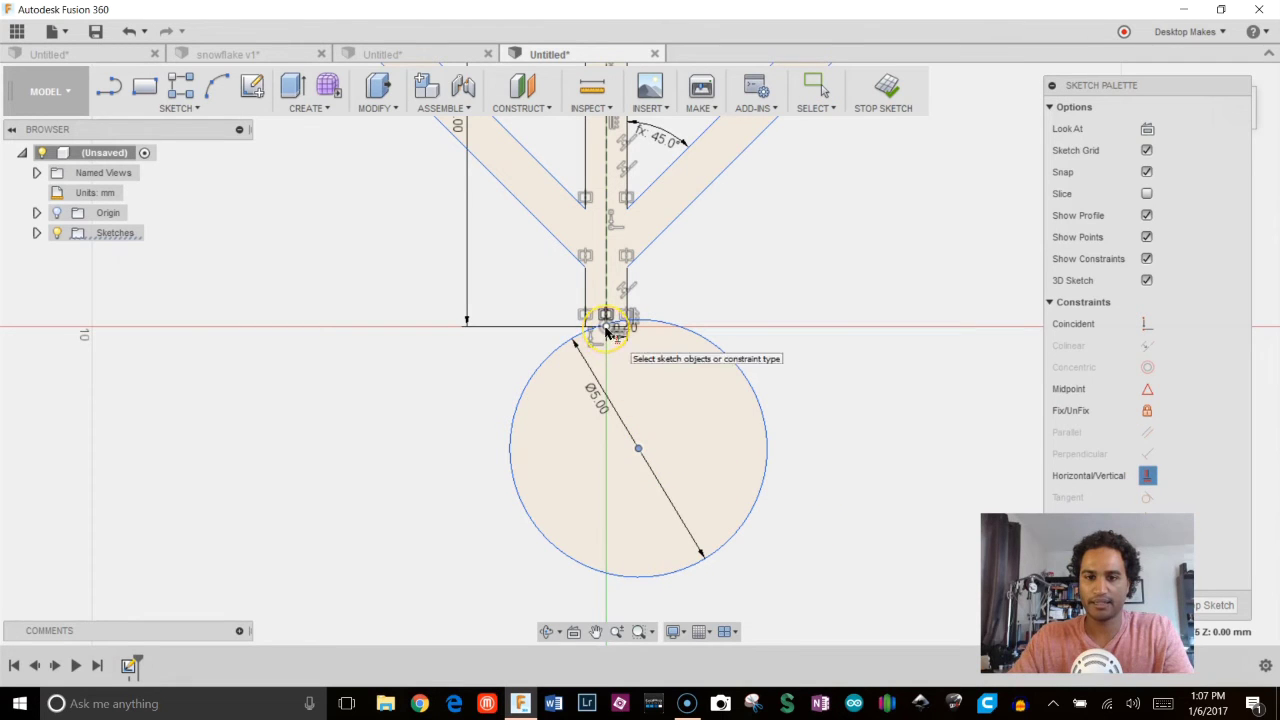
pyautogui.click(606, 330)
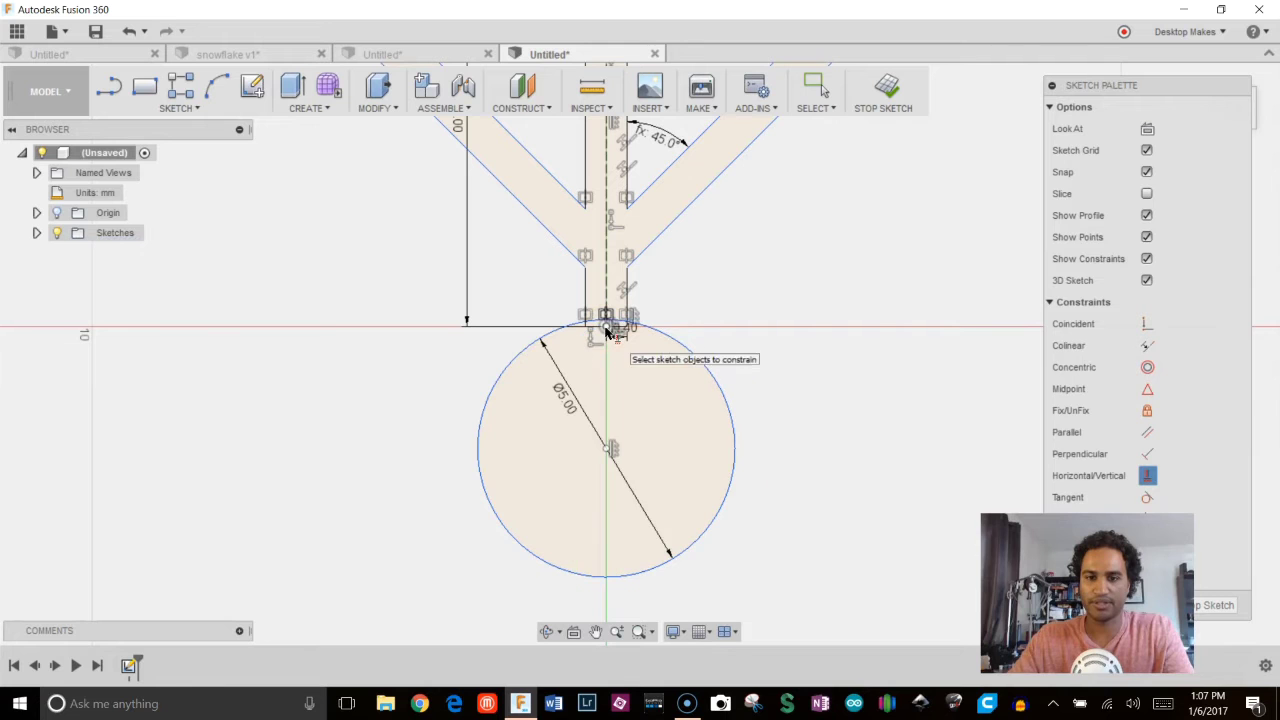
pyautogui.moveTo(613, 450); pyautogui.dragTo(606, 495)
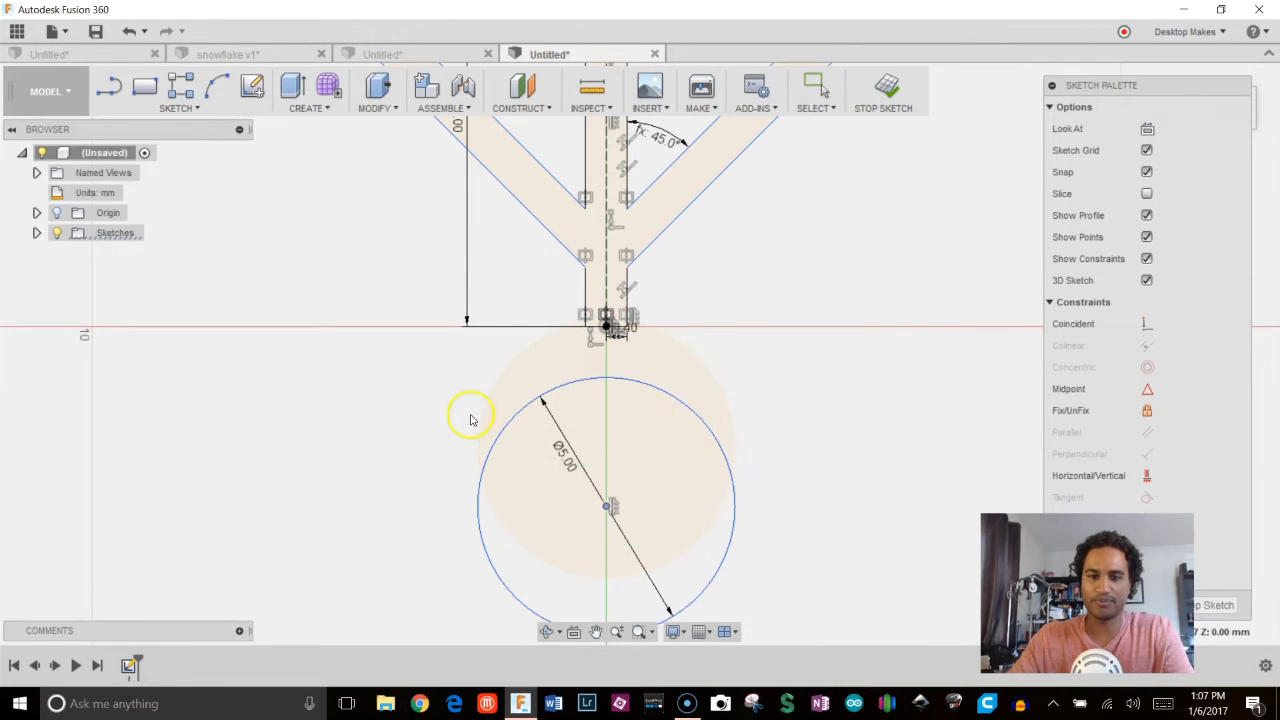
# Dimension the vertical distance between the circle's center and the origin as 2 mm
pyautogui.moveTo(761, 428)
pyautogui.mouseDown()
pyautogui.moveTo(654, 520)
pyautogui.moveTo(629, 423)
pyautogui.moveTo(737, 389)
pyautogui.mouseUp()
pyautogui.click(779, 381)
pyautogui.click(607, 514)
pyautogui.click(606, 333)
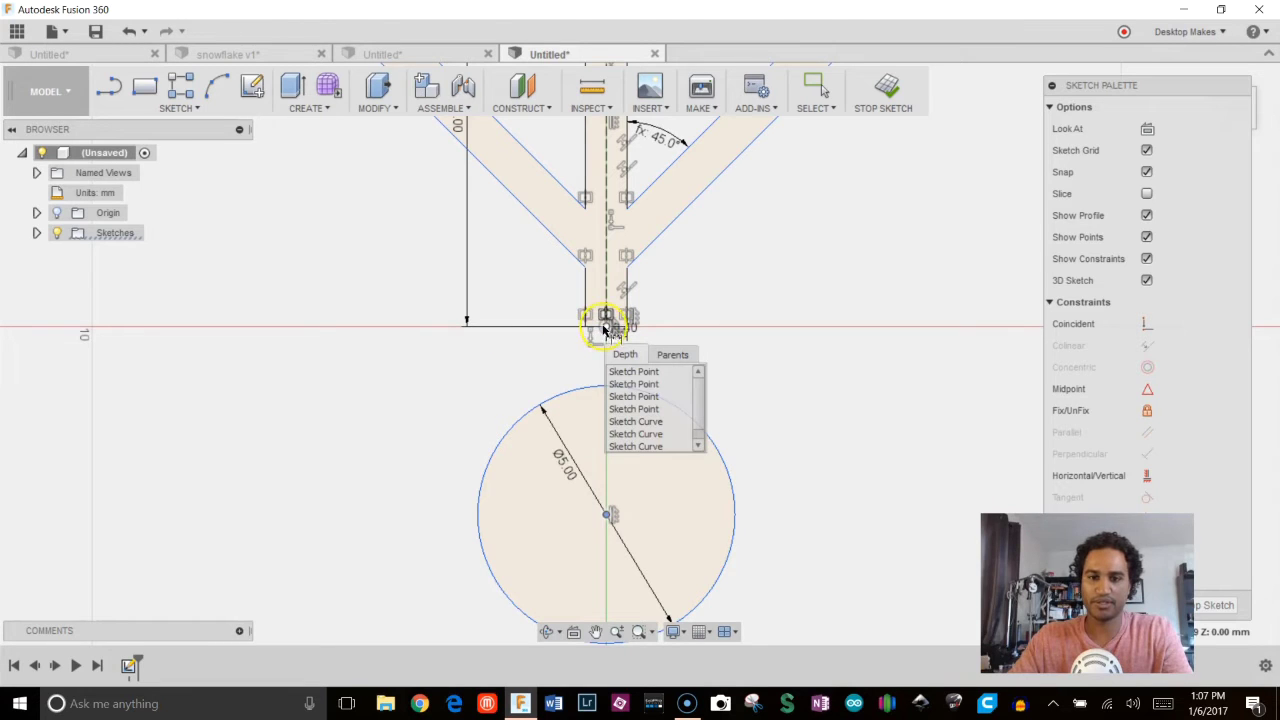
pyautogui.click(606, 333)
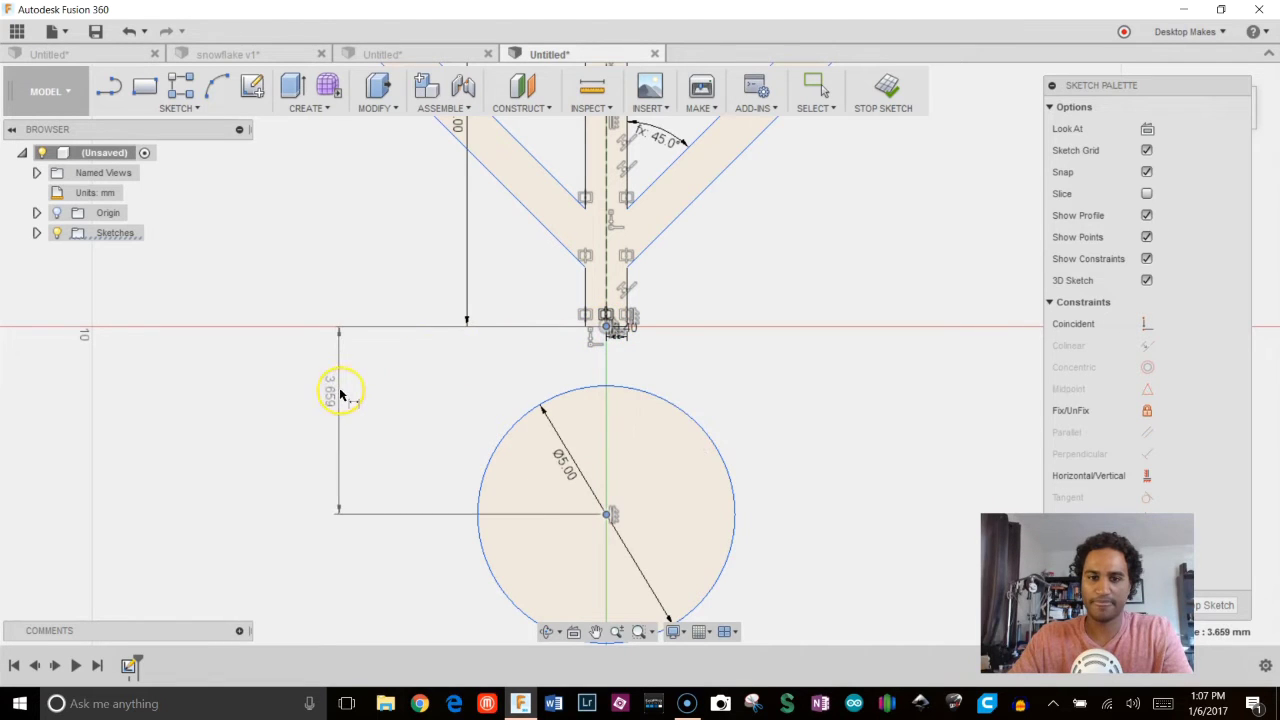
pyautogui.click(366, 388)
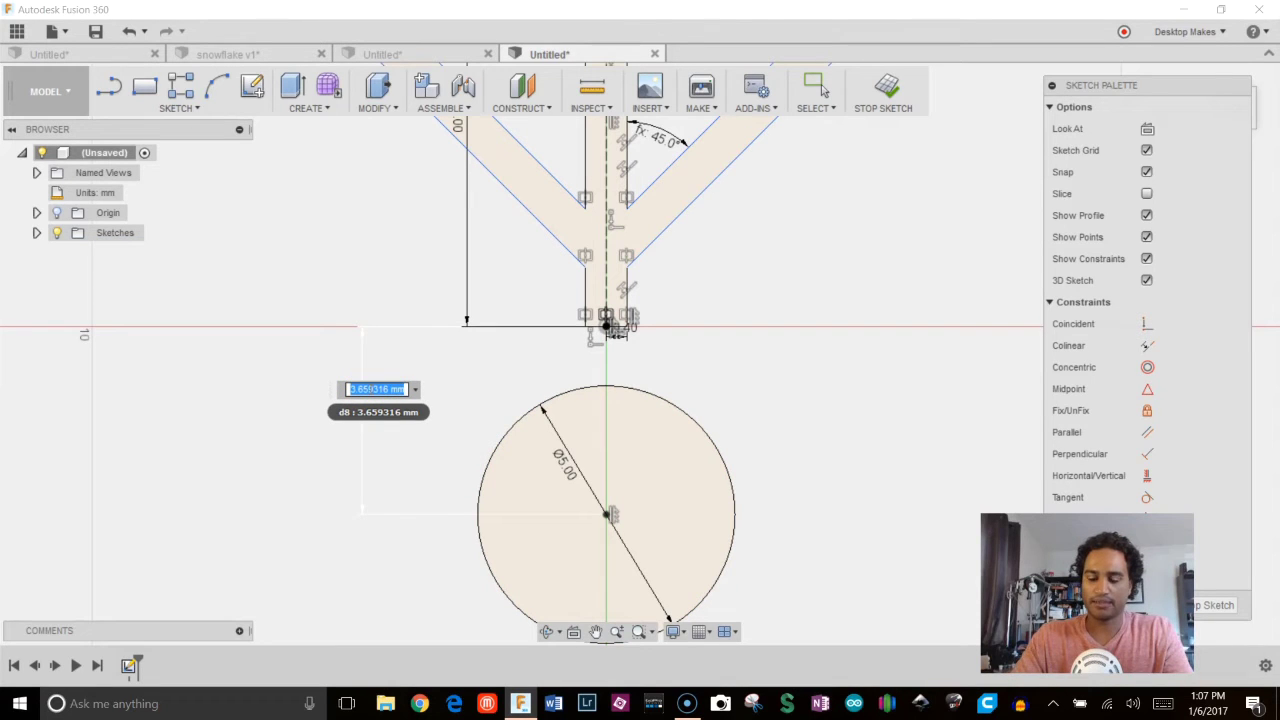
pyautogui.press('Return')
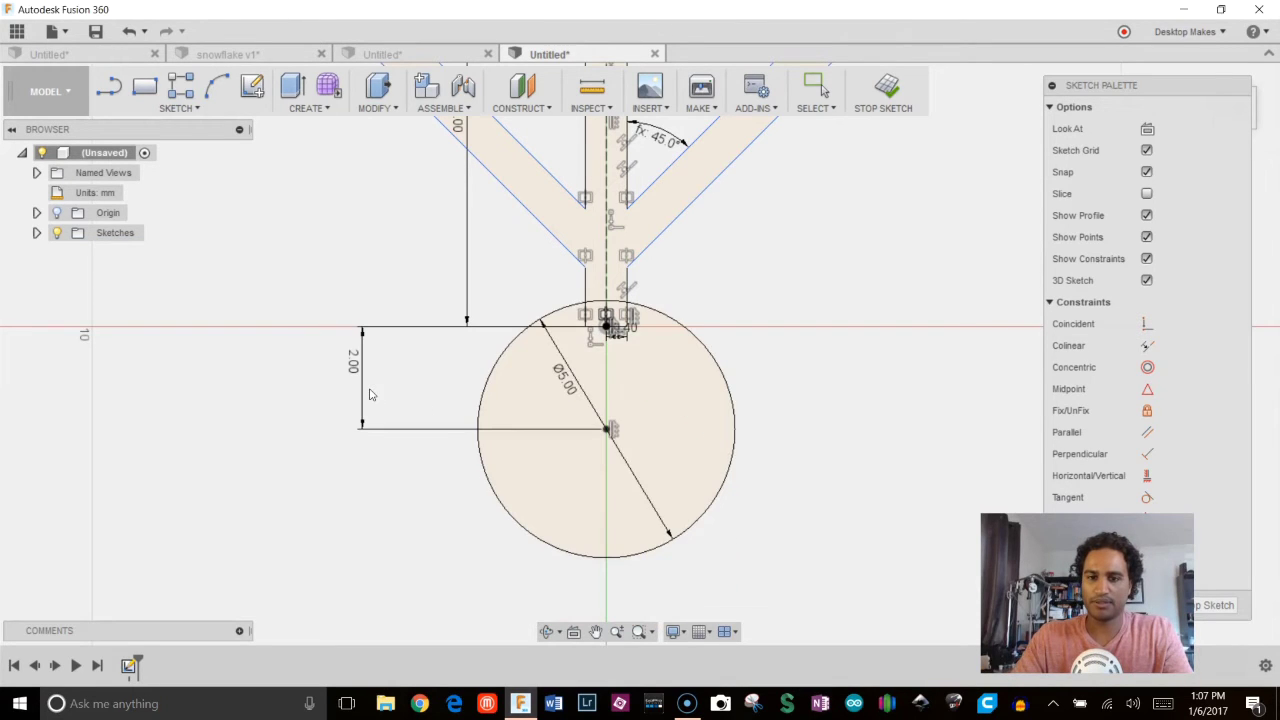
pyautogui.click(371, 392)
pyautogui.click(576, 341)
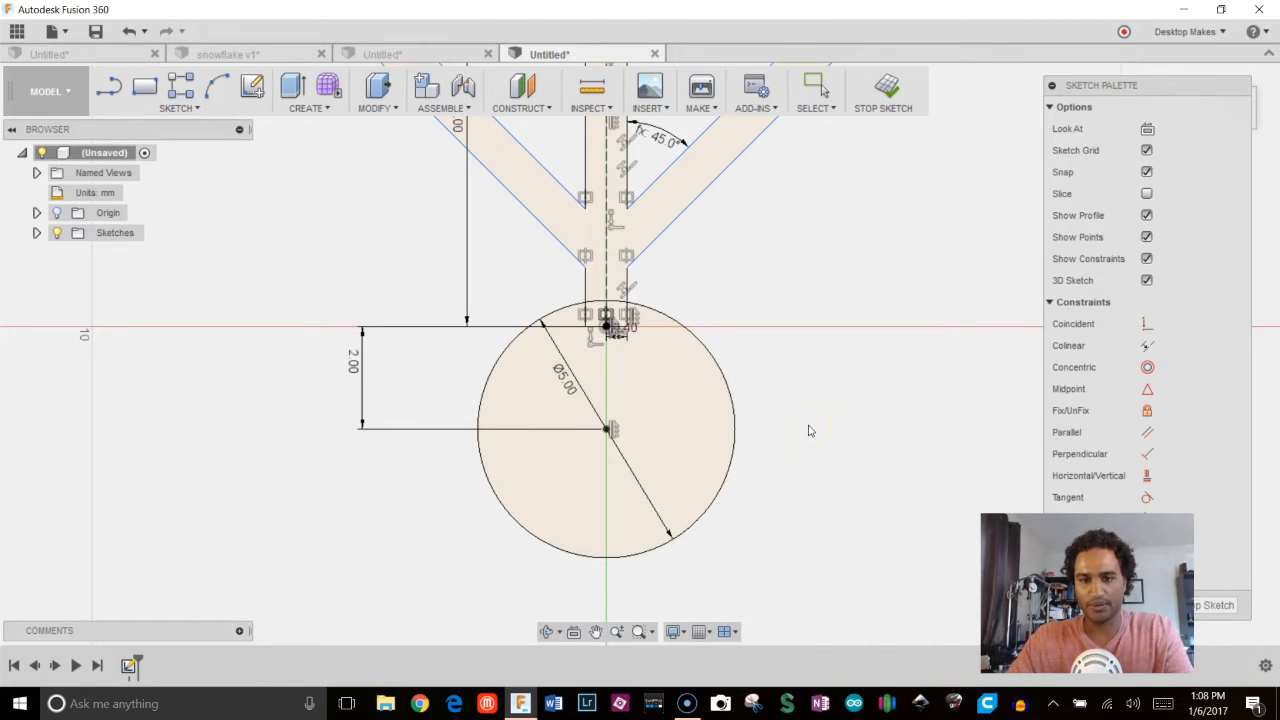
# Trim the circle's arc segments that cross the stem on both sides of the centerline
pyautogui.scroll(-5, 815, 428)
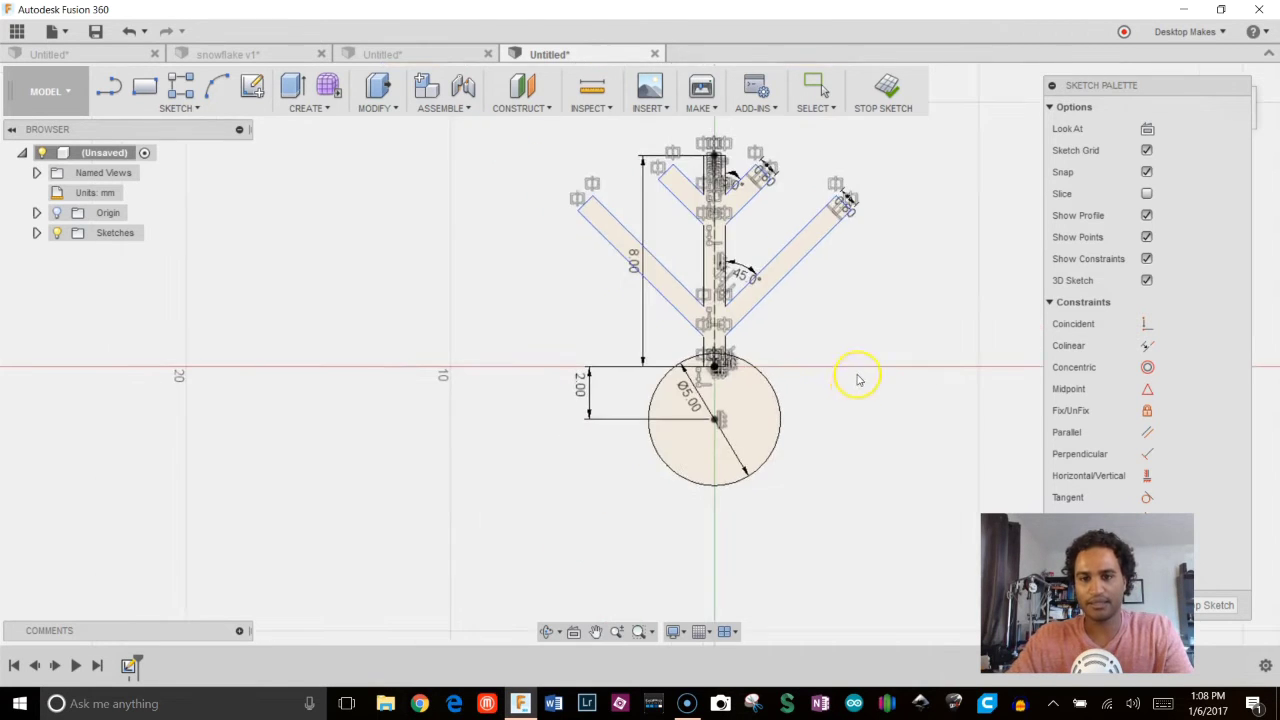
pyautogui.moveTo(851, 383); pyautogui.dragTo(805, 458, button='middle')
pyautogui.scroll(5, 700, 454)
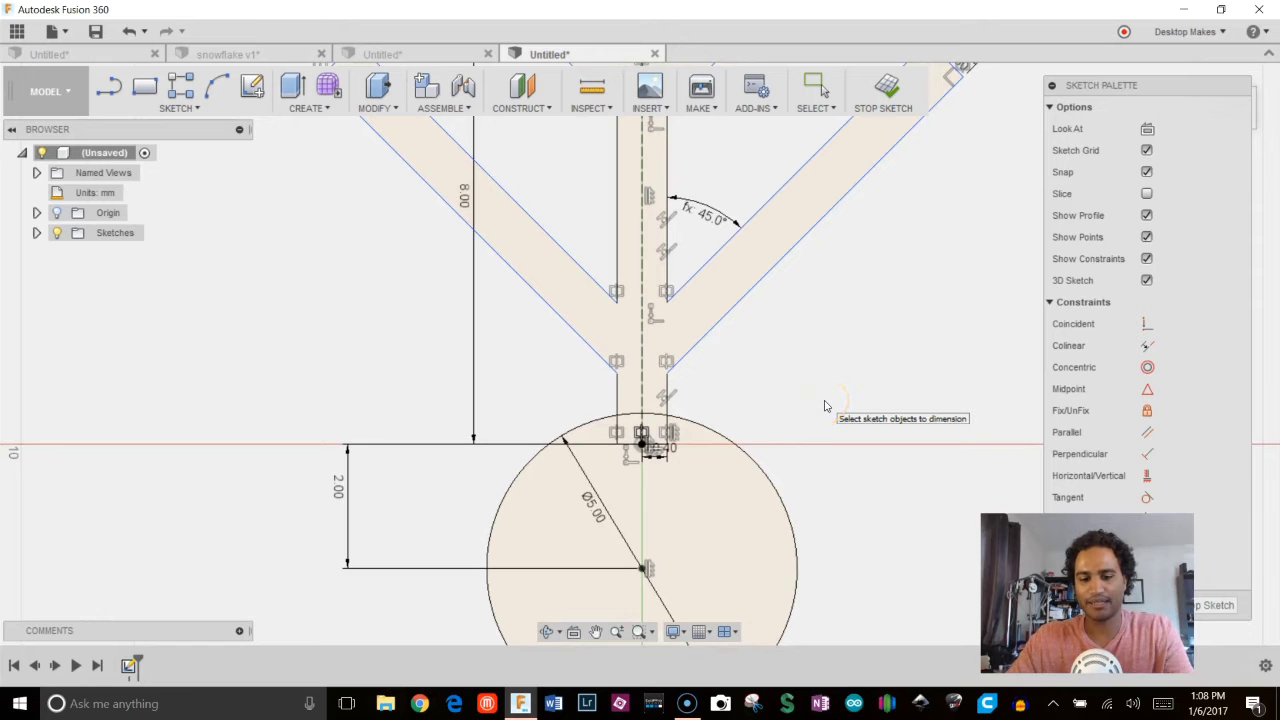
pyautogui.scroll(2, 660, 410)
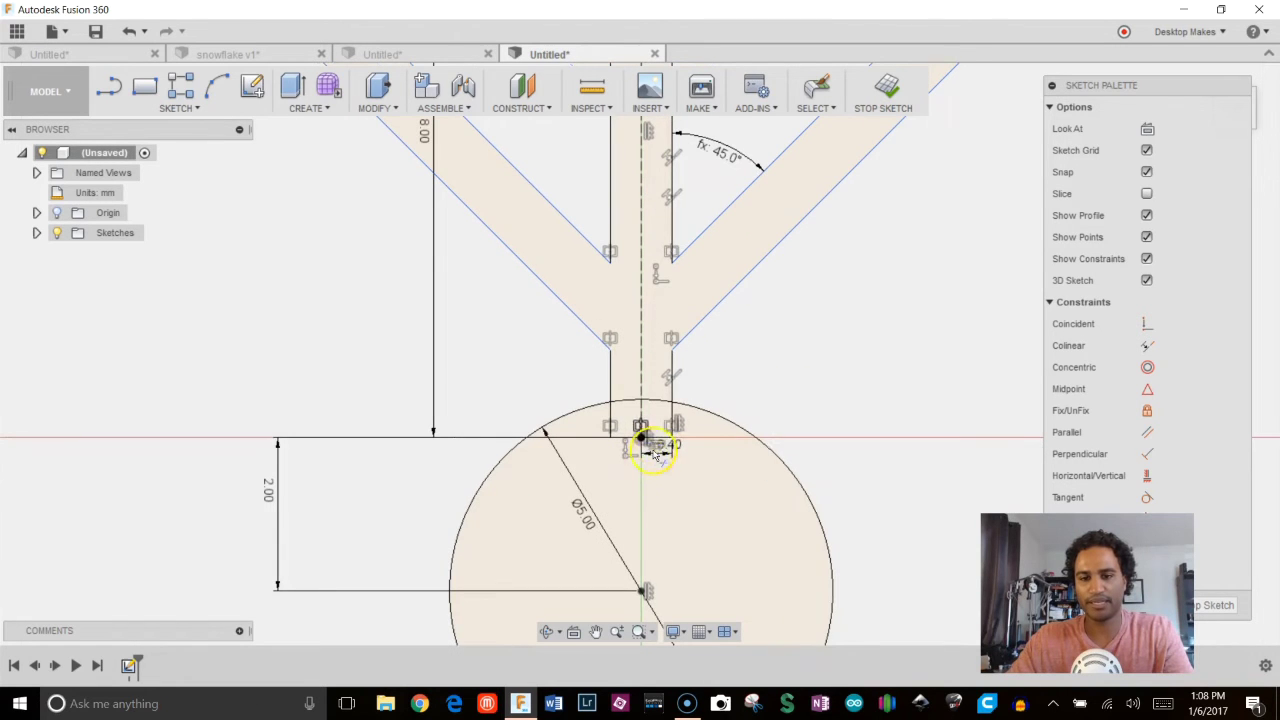
pyautogui.click(664, 405)
pyautogui.click(663, 403)
pyautogui.click(628, 400)
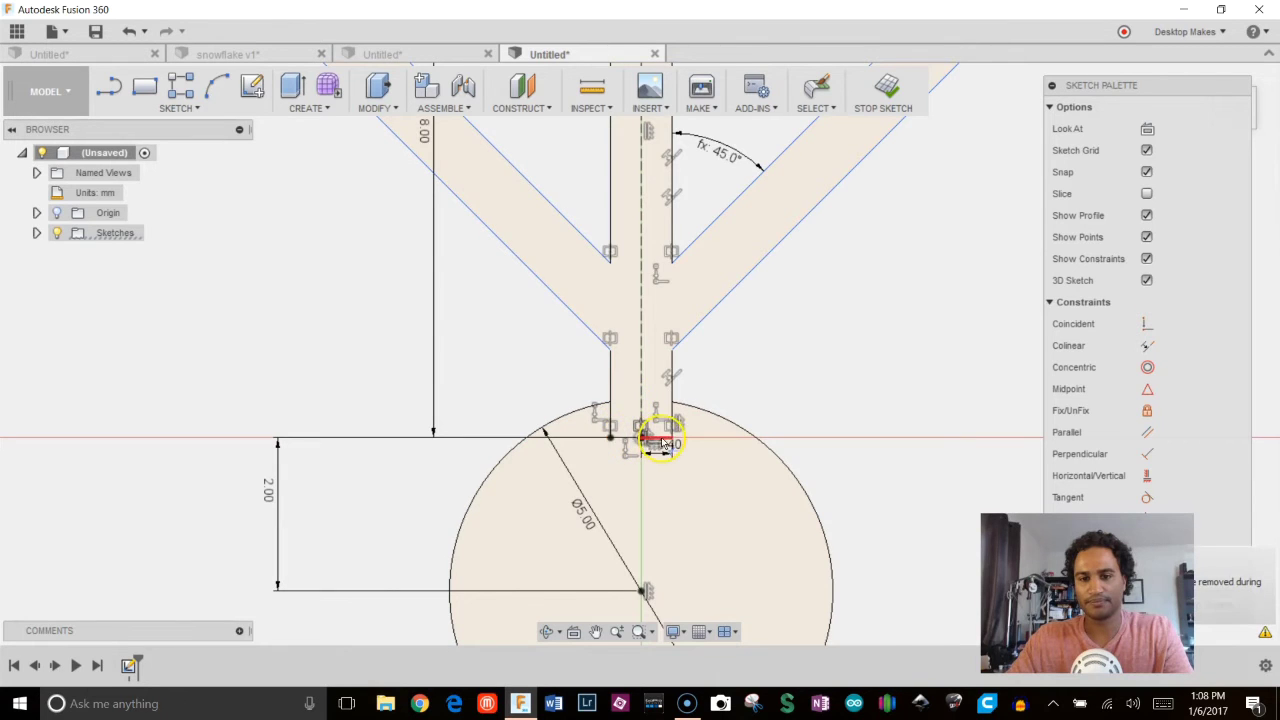
# Trim the stem's leftover base and side lines that extend inside the circle
pyautogui.scroll(2, 668, 435)
pyautogui.press('t')
pyautogui.click(674, 410)
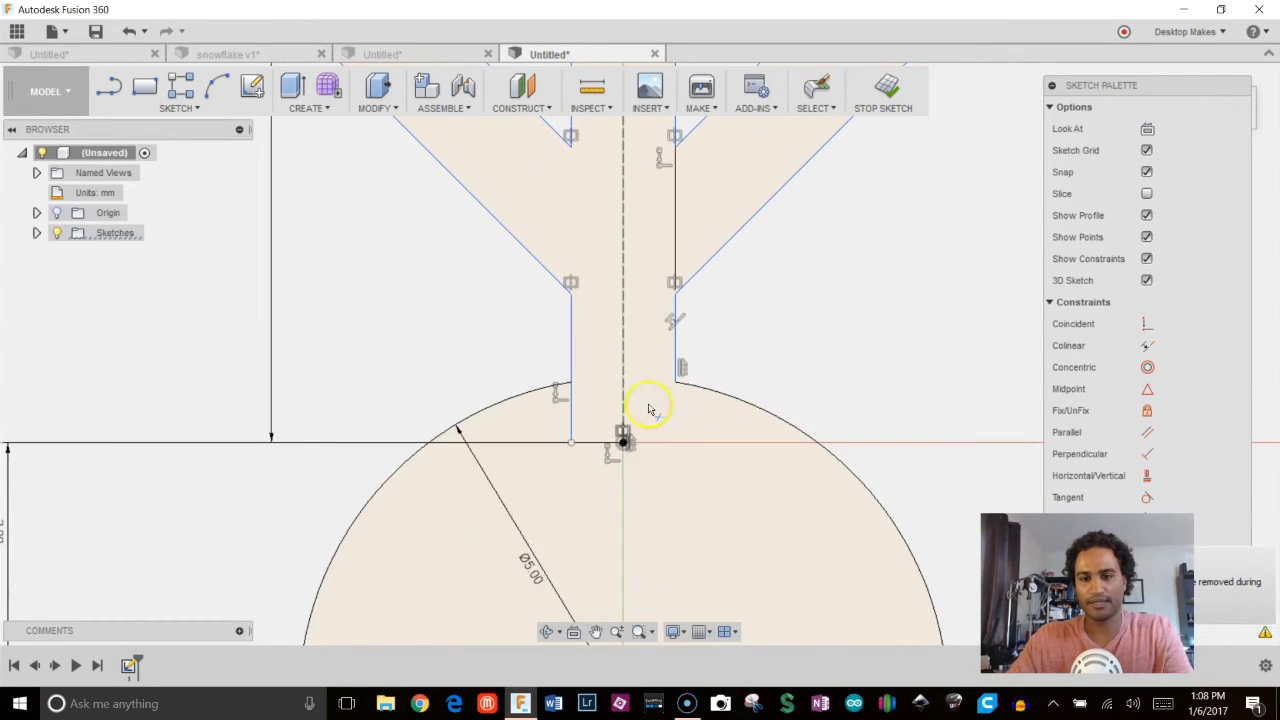
pyautogui.click(570, 405)
pyautogui.scroll(-5, 663, 303)
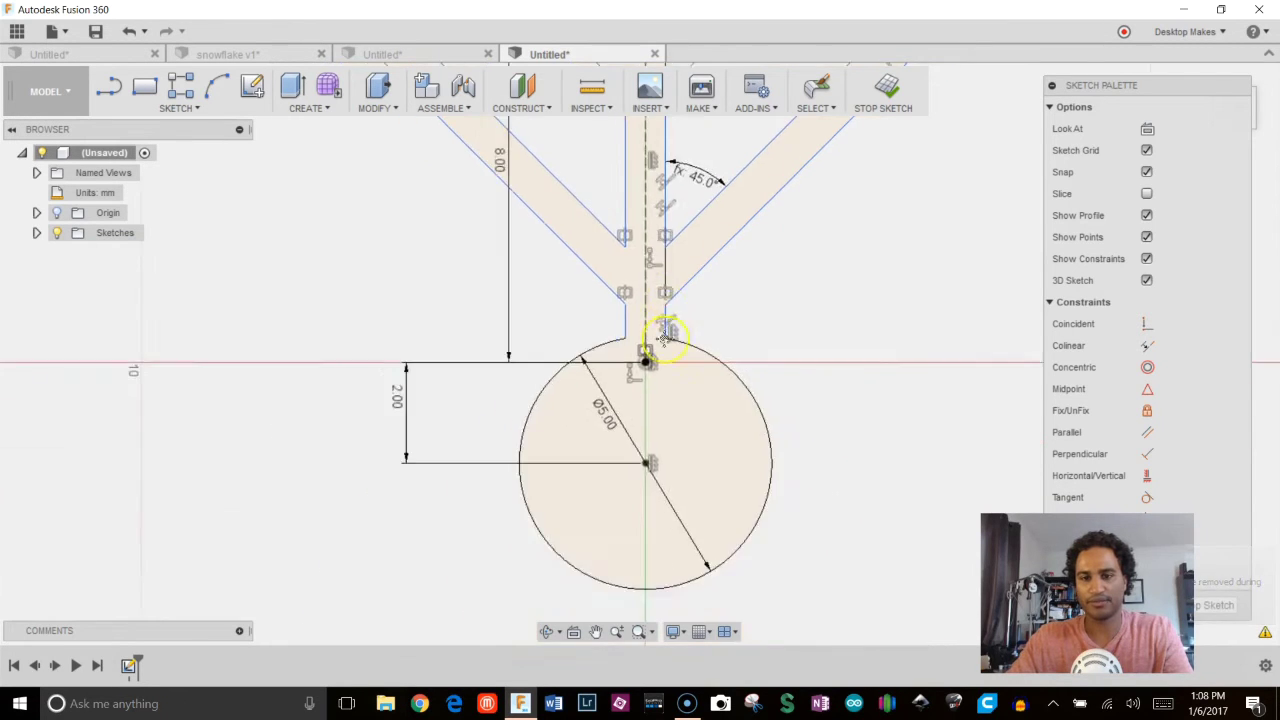
pyautogui.scroll(-2, 700, 240)
pyautogui.press('Escape')
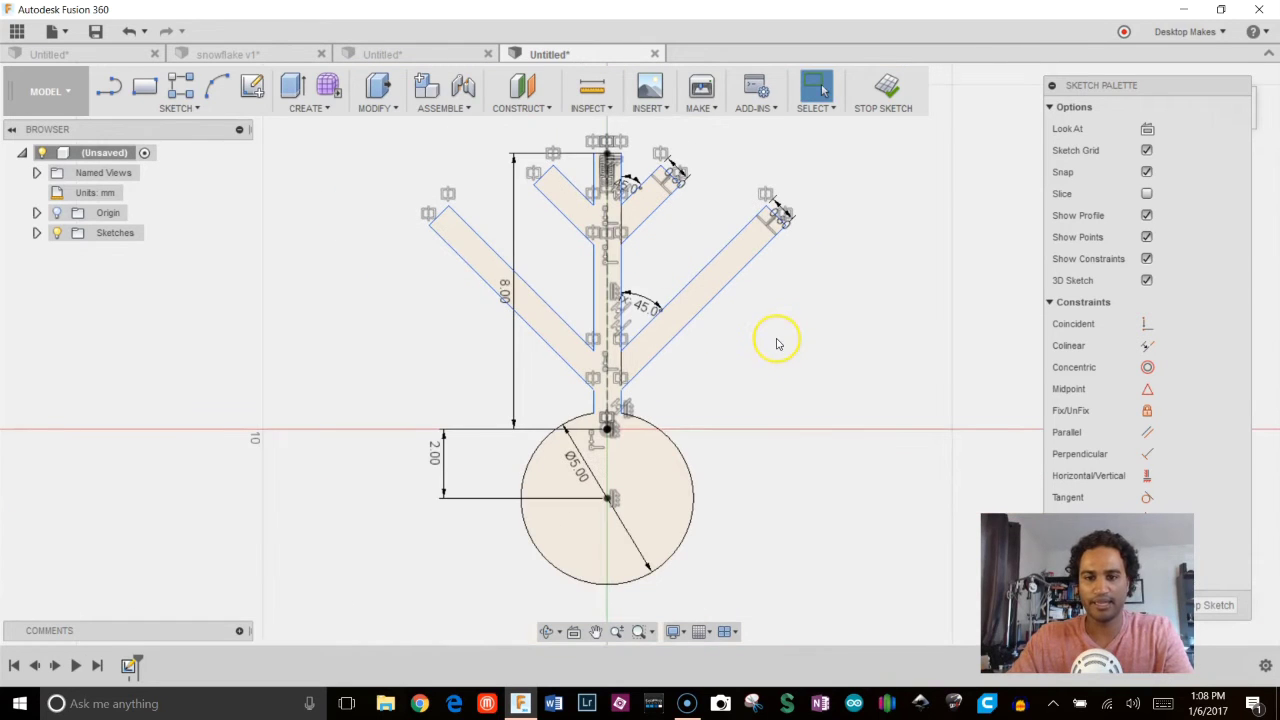
# Set up a sketch circular pattern of all the snowflake arm's curves around the circle's center point
pyautogui.click(684, 312)
pyautogui.click(842, 331)
pyautogui.scroll(-2, 844, 333)
pyautogui.moveTo(844, 333); pyautogui.dragTo(825, 388, button='middle')
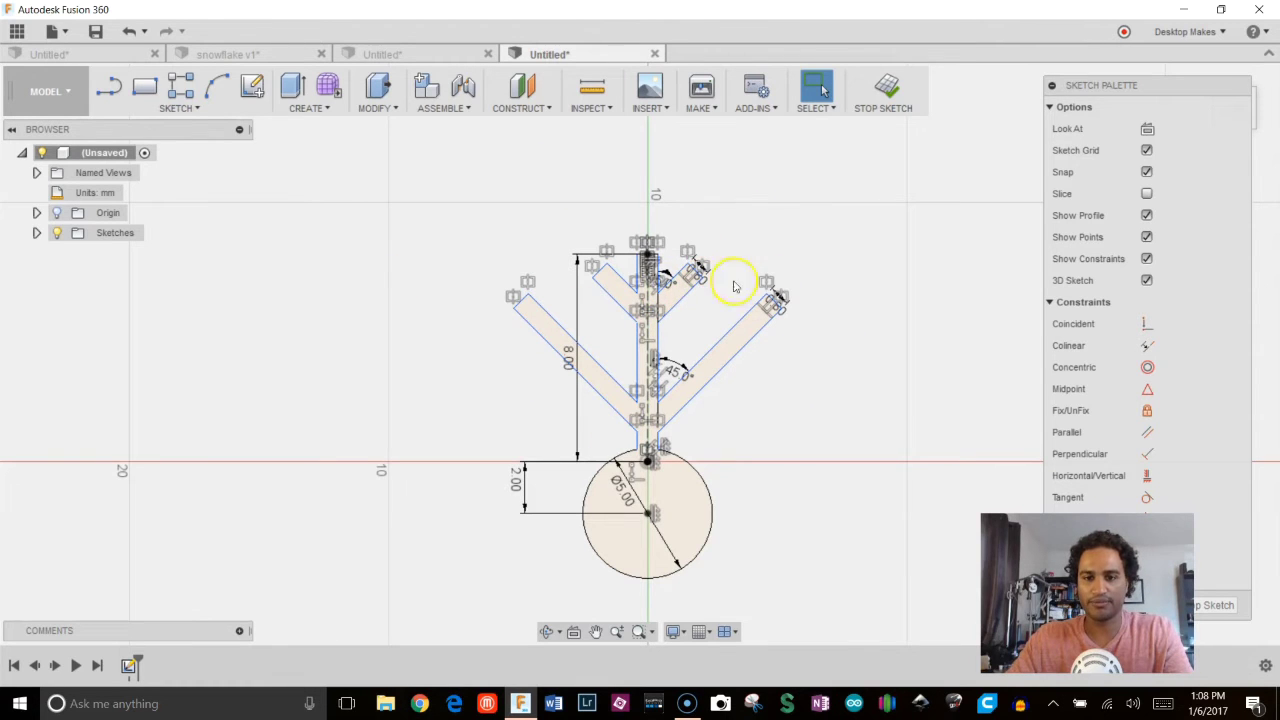
pyautogui.click(175, 108)
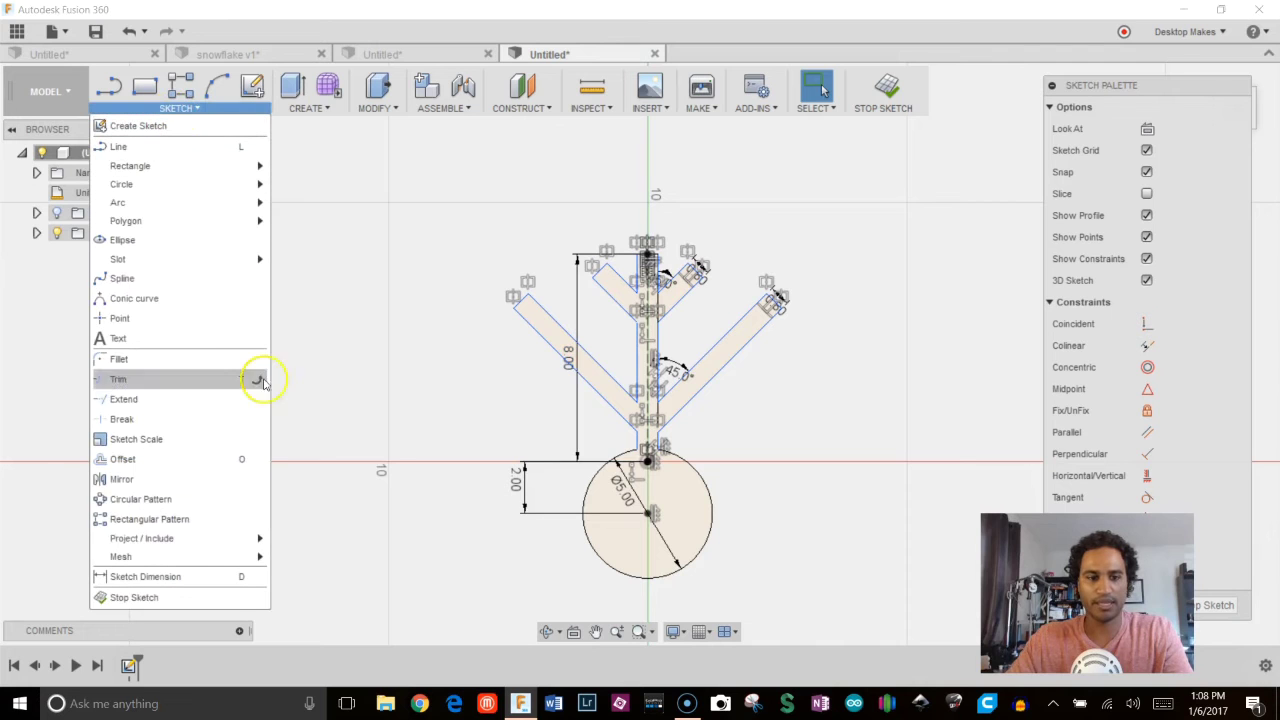
pyautogui.click(225, 503)
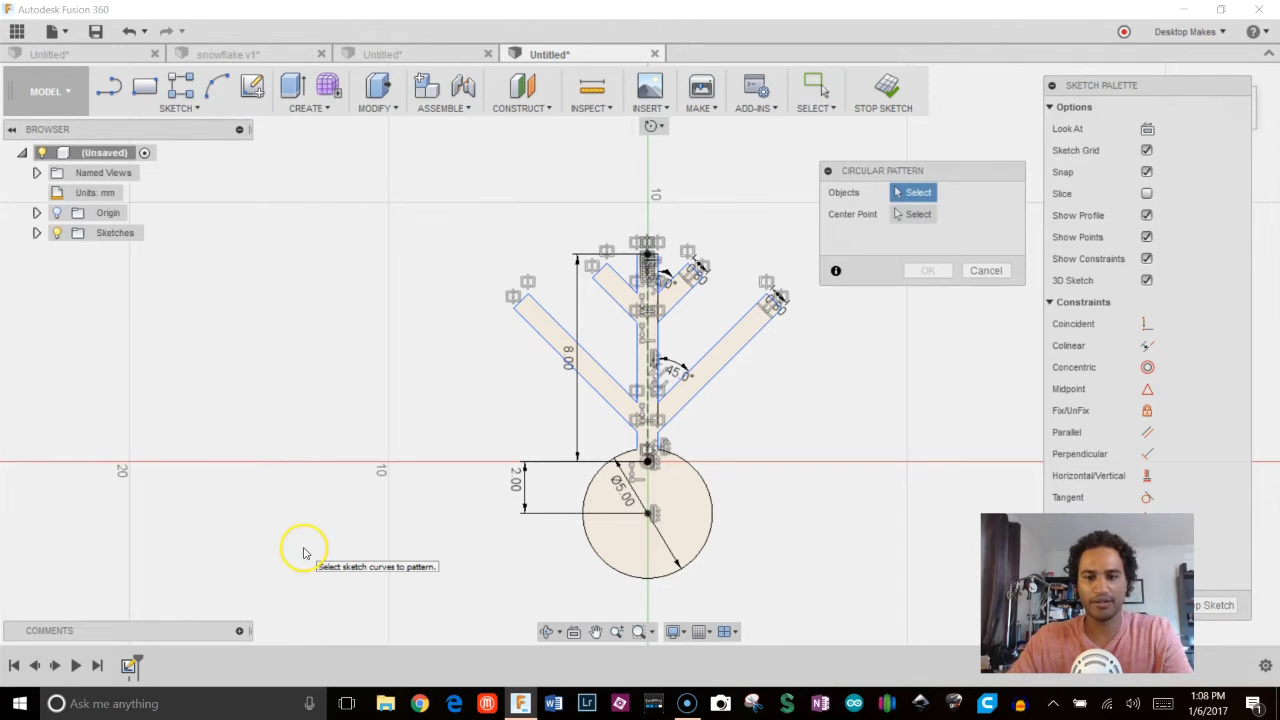
pyautogui.moveTo(509, 280); pyautogui.dragTo(409, 275, button='middle')
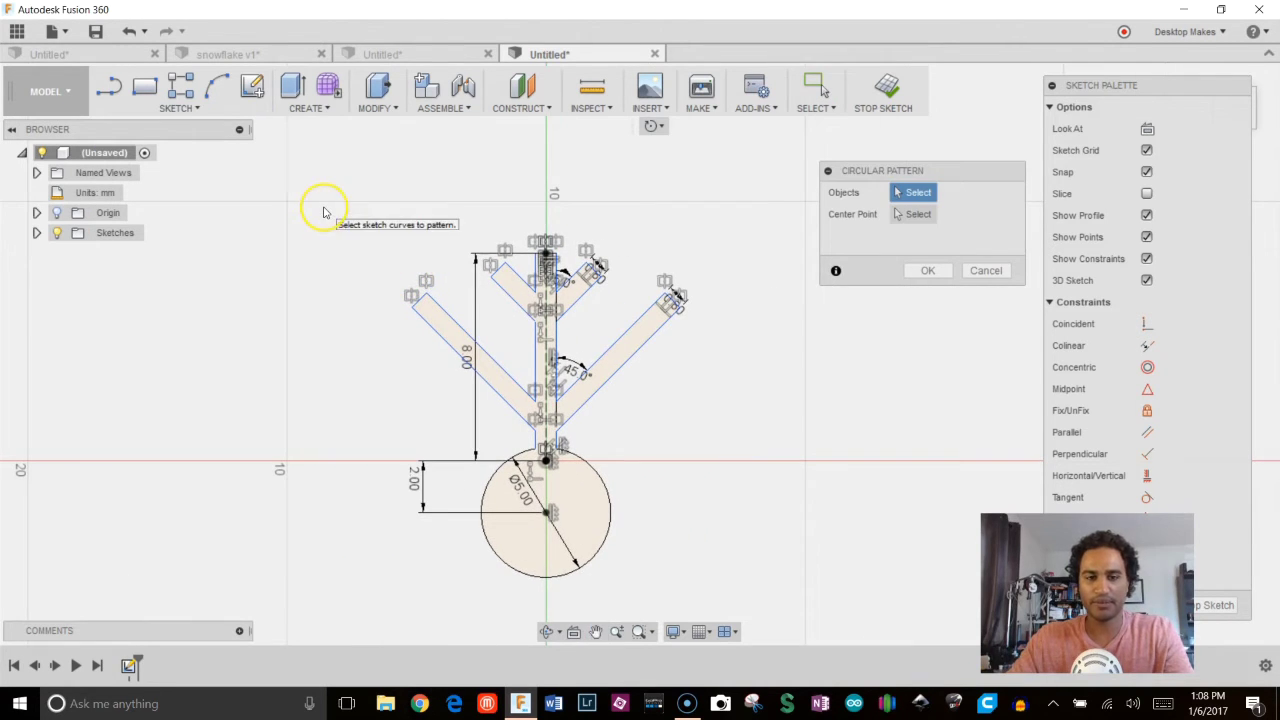
pyautogui.moveTo(325, 165)
pyautogui.mouseDown()
pyautogui.moveTo(668, 385)
pyautogui.moveTo(701, 421)
pyautogui.moveTo(700, 476)
pyautogui.moveTo(766, 494)
pyautogui.moveTo(778, 481)
pyautogui.mouseUp()
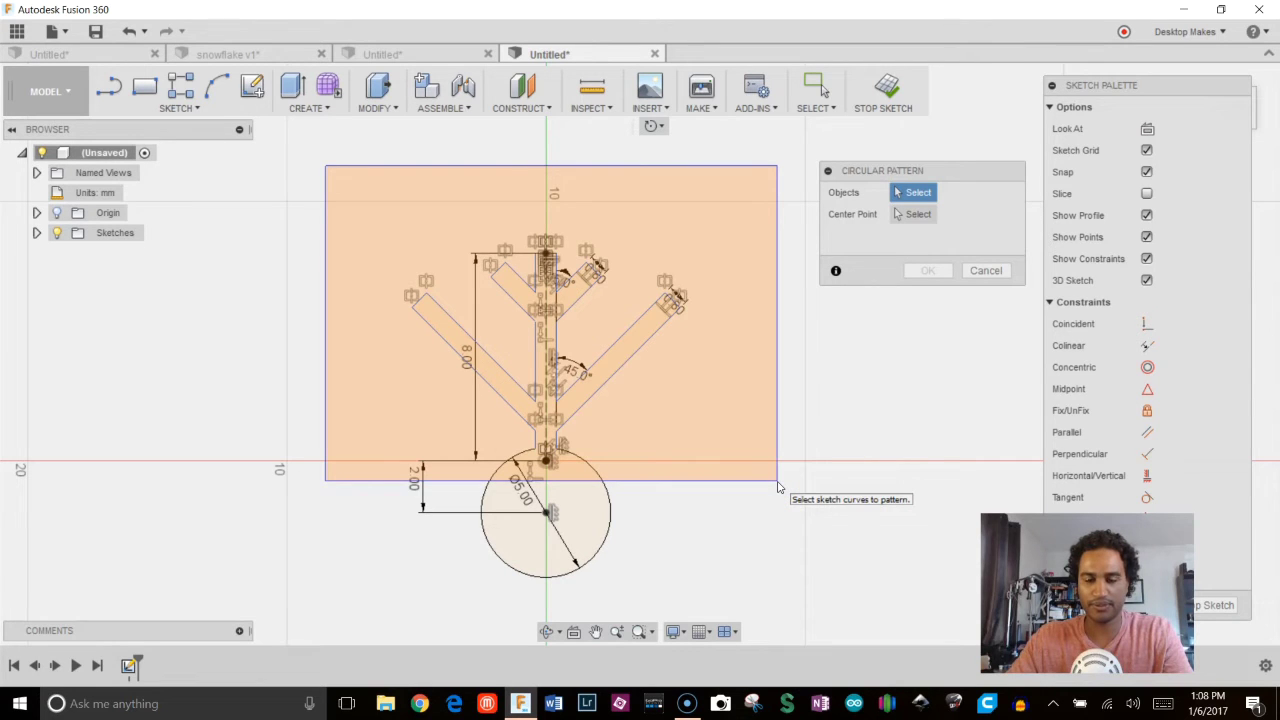
pyautogui.click(903, 220)
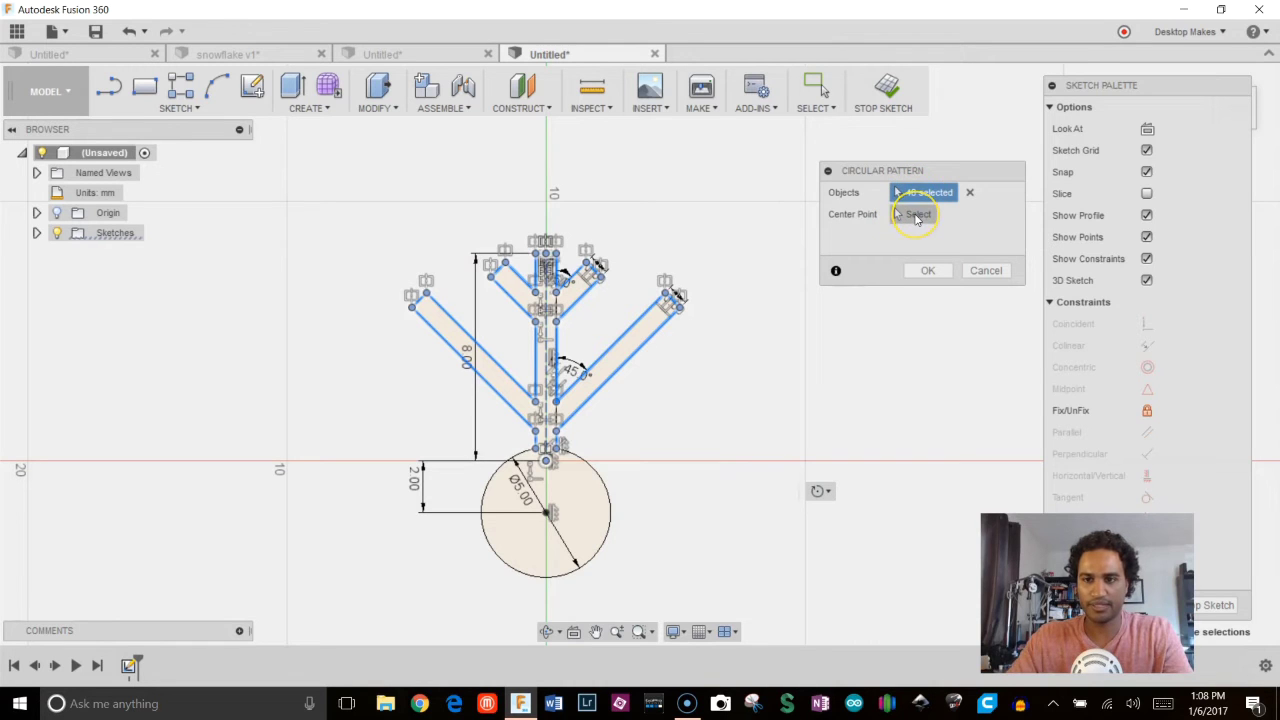
pyautogui.click(916, 216)
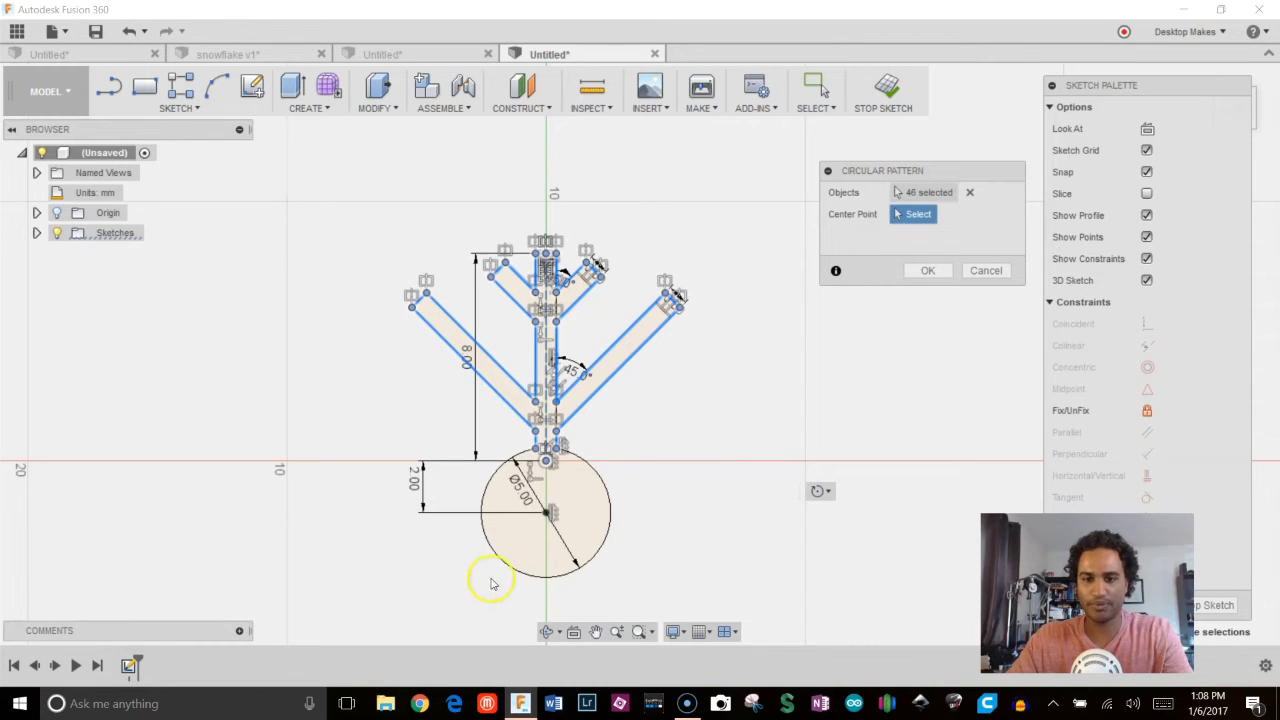
pyautogui.click(546, 515)
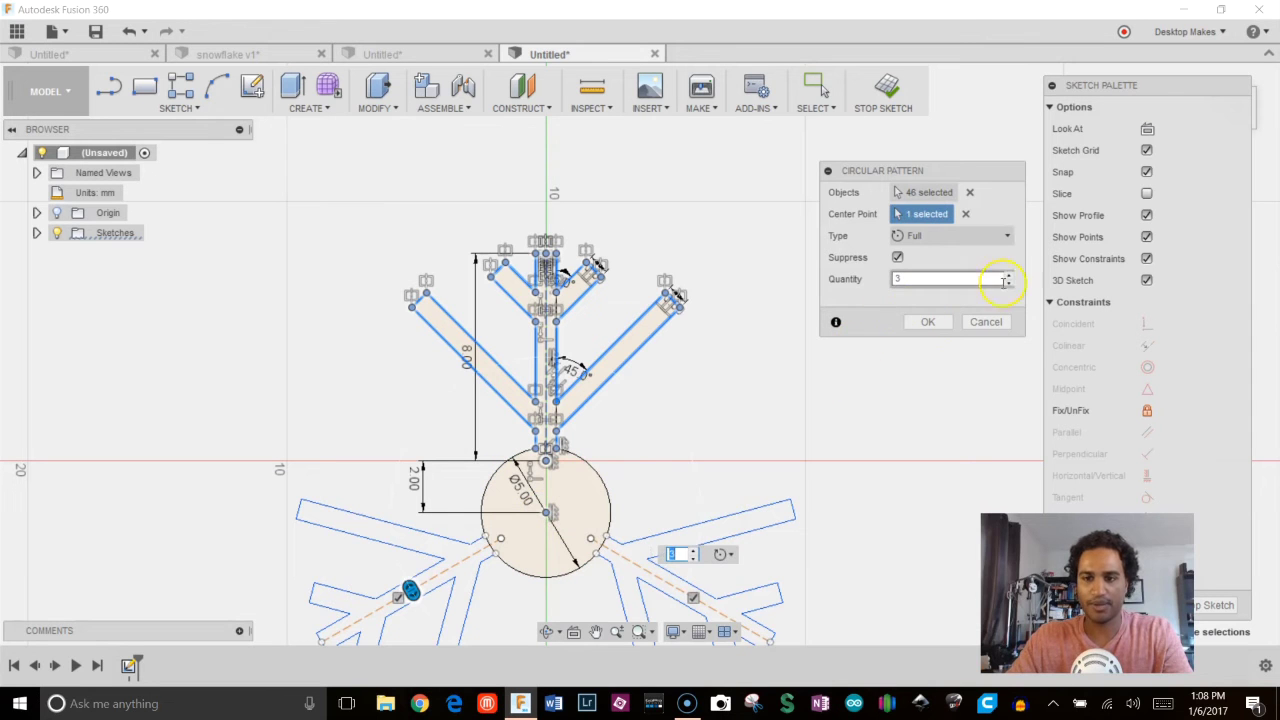
# Set the full circular pattern's quantity to 6 and create the patterned arms
pyautogui.scroll(-2, 863, 457)
pyautogui.moveTo(863, 457); pyautogui.dragTo(801, 347, button='middle')
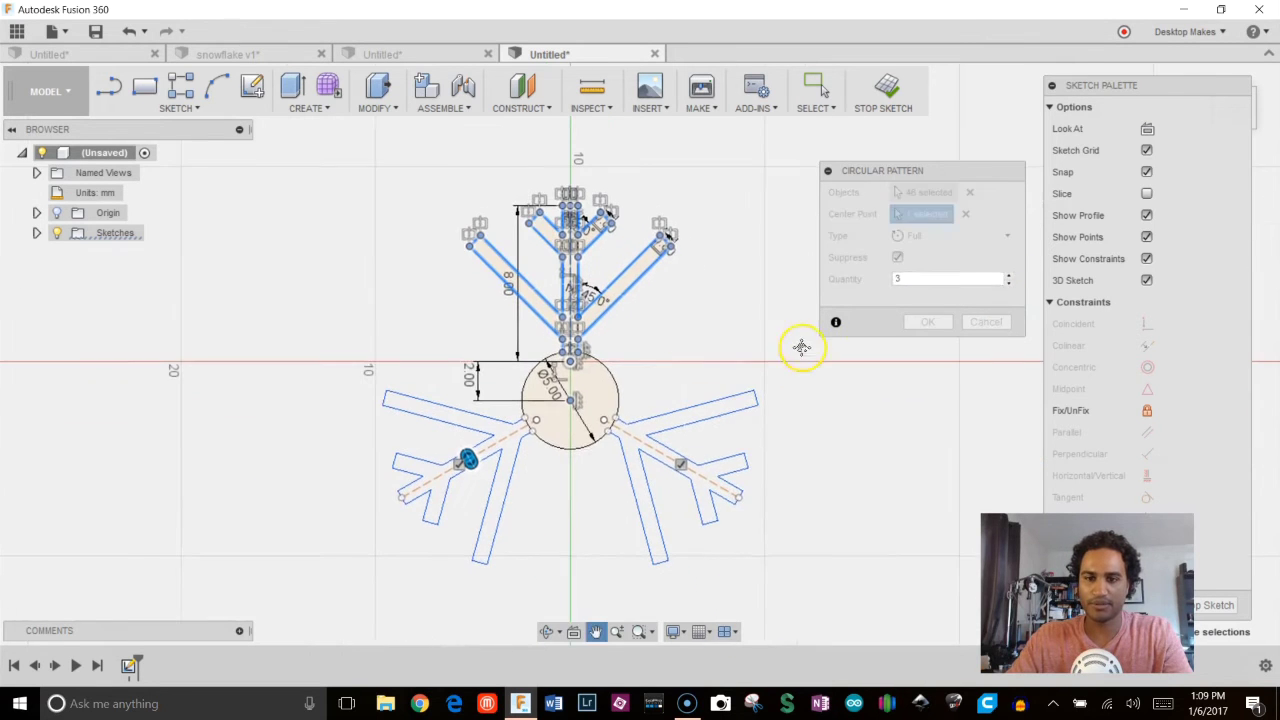
pyautogui.click(1009, 275)
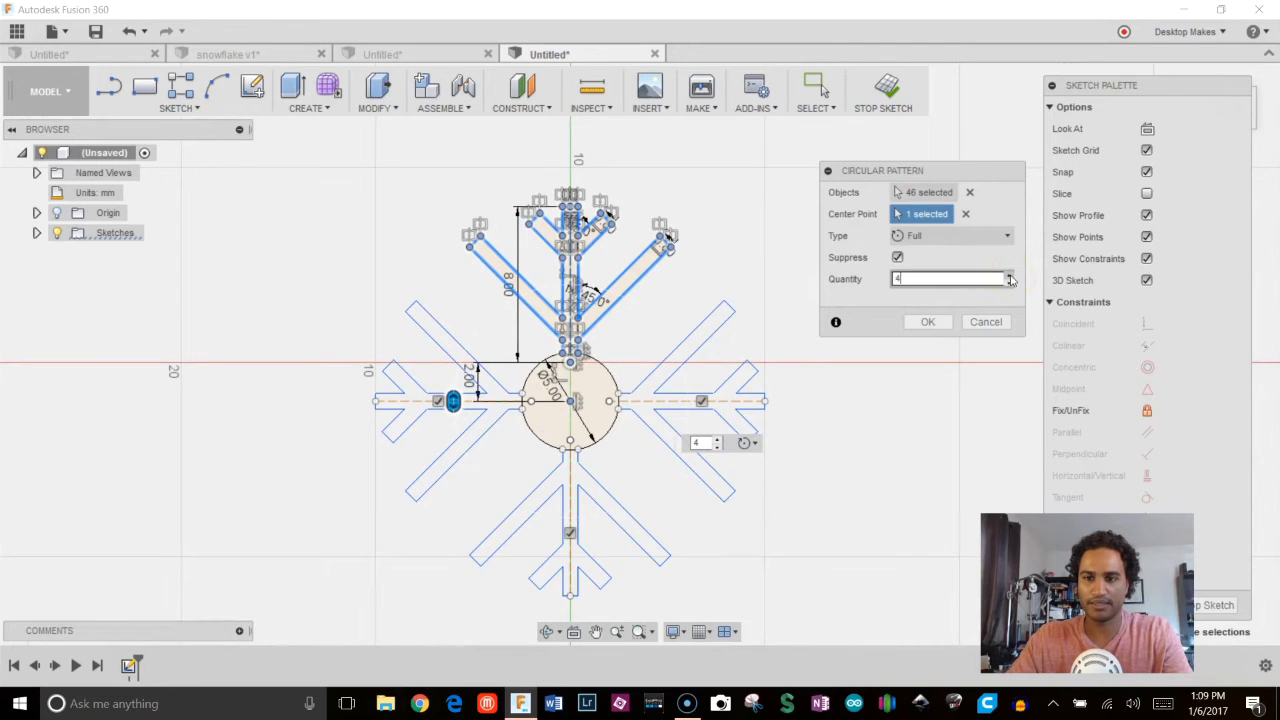
pyautogui.click(1010, 275)
pyautogui.click(1009, 276)
pyautogui.click(938, 324)
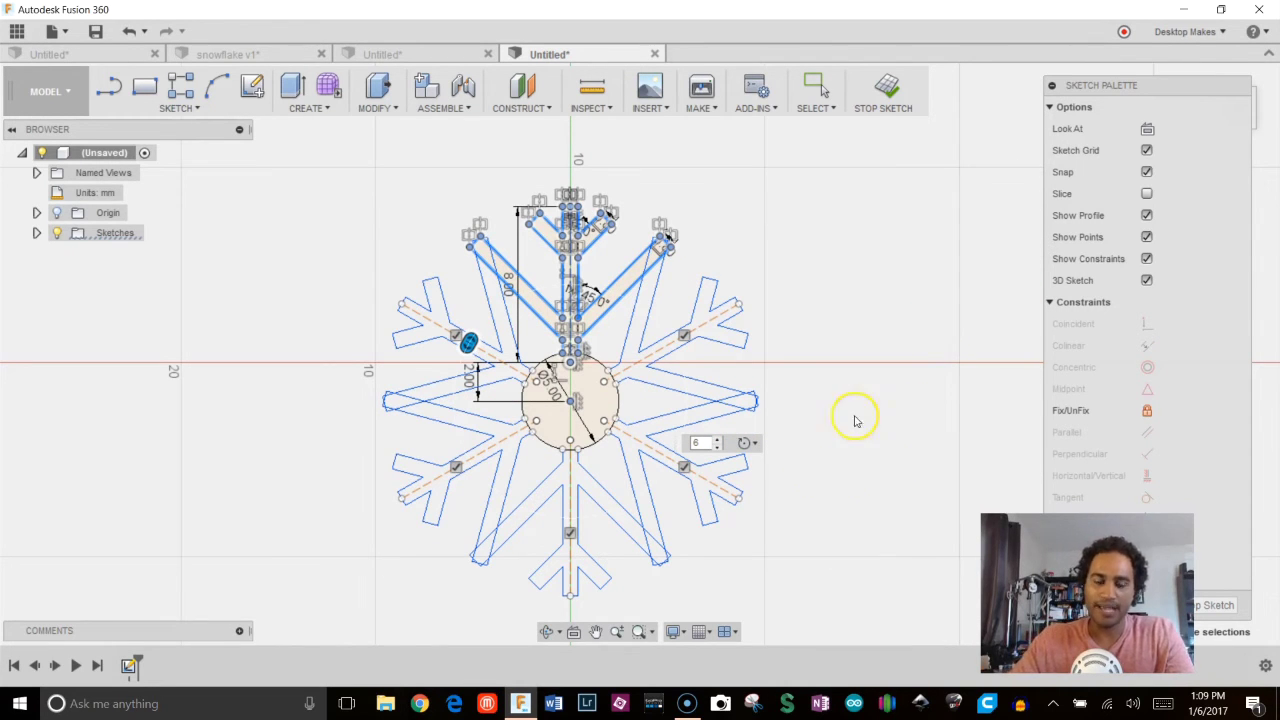
# Shorten the original arm's long lower branch by pulling its end edge inward until the neighboring arms' branches no longer overlap
pyautogui.scroll(2, 652, 319)
pyautogui.moveTo(652, 319); pyautogui.dragTo(740, 257, button='middle')
pyautogui.scroll(-2, 786, 259)
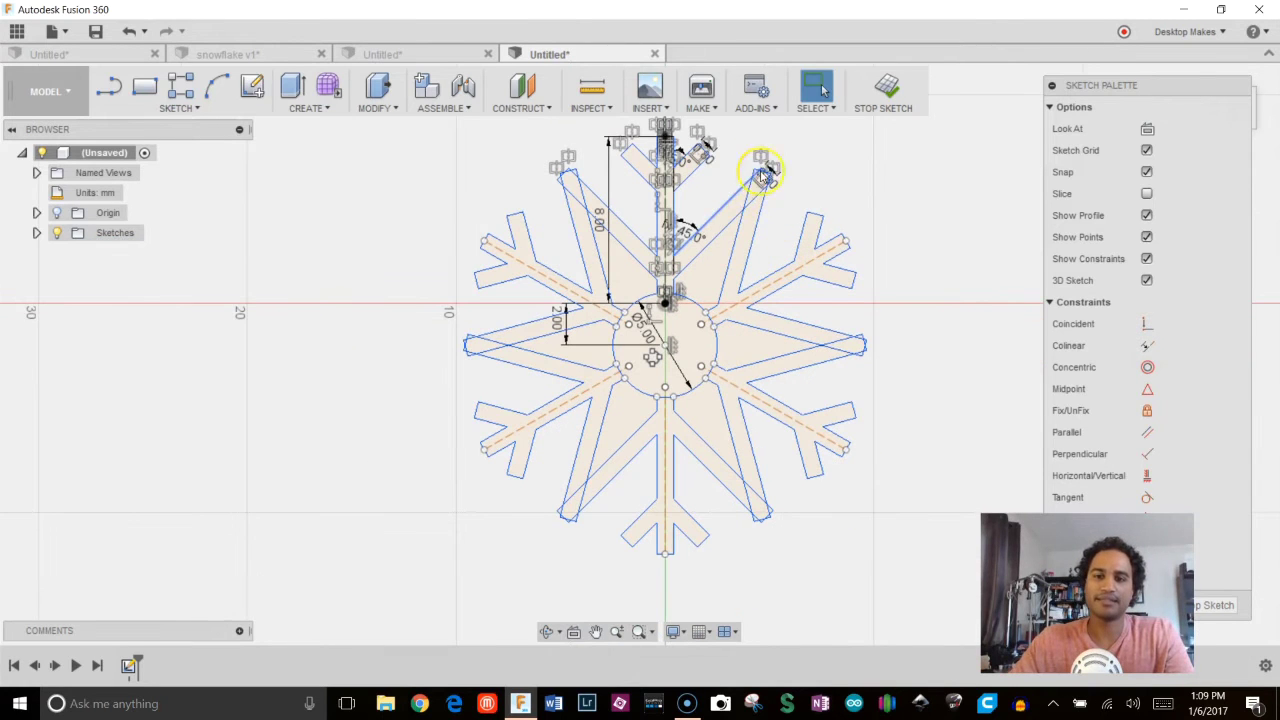
pyautogui.scroll(3, 869, 188)
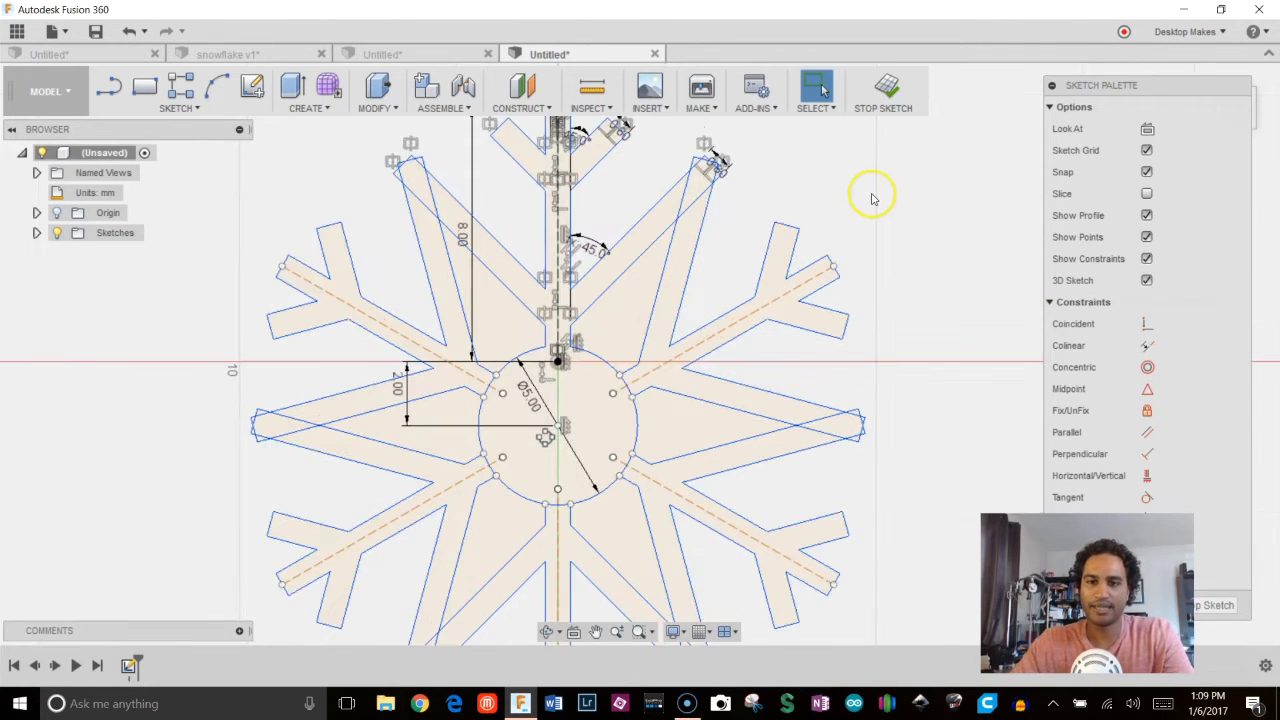
pyautogui.scroll(2, 709, 150)
pyautogui.scroll(-2, 650, 205)
pyautogui.moveTo(655, 243); pyautogui.dragTo(689, 339, button='middle')
pyautogui.scroll(2, 651, 266)
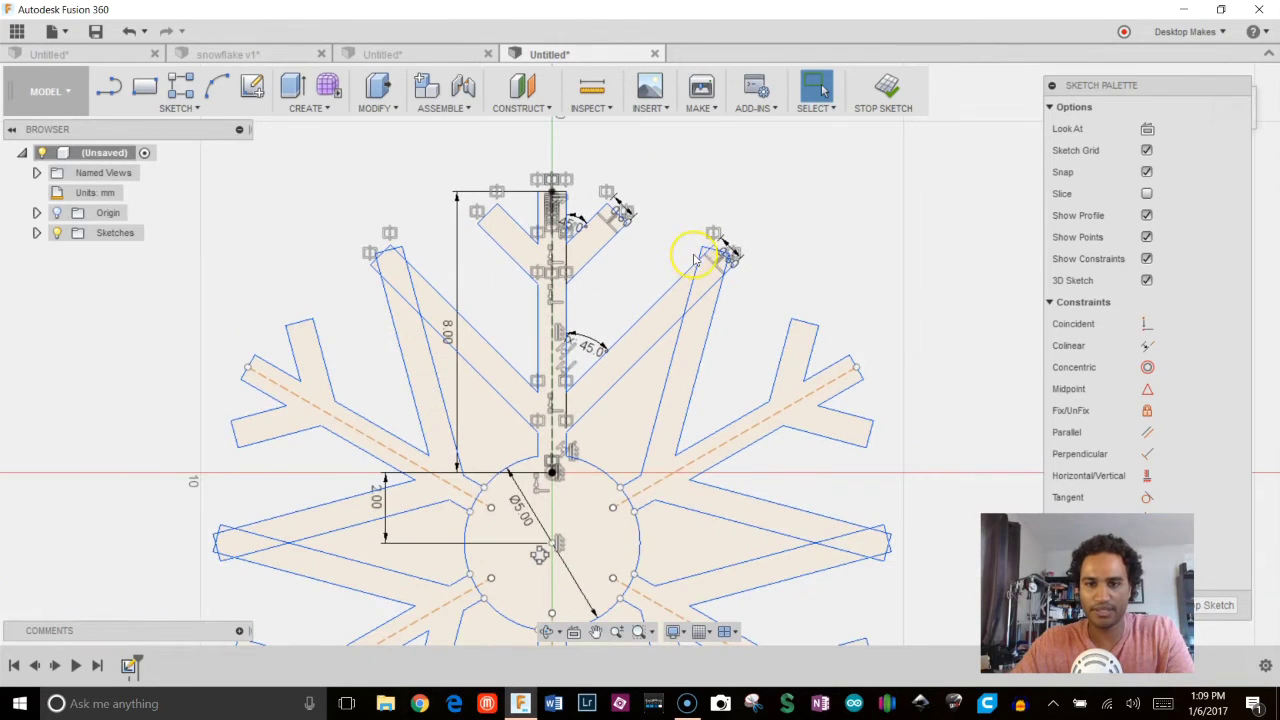
pyautogui.scroll(3, 714, 254)
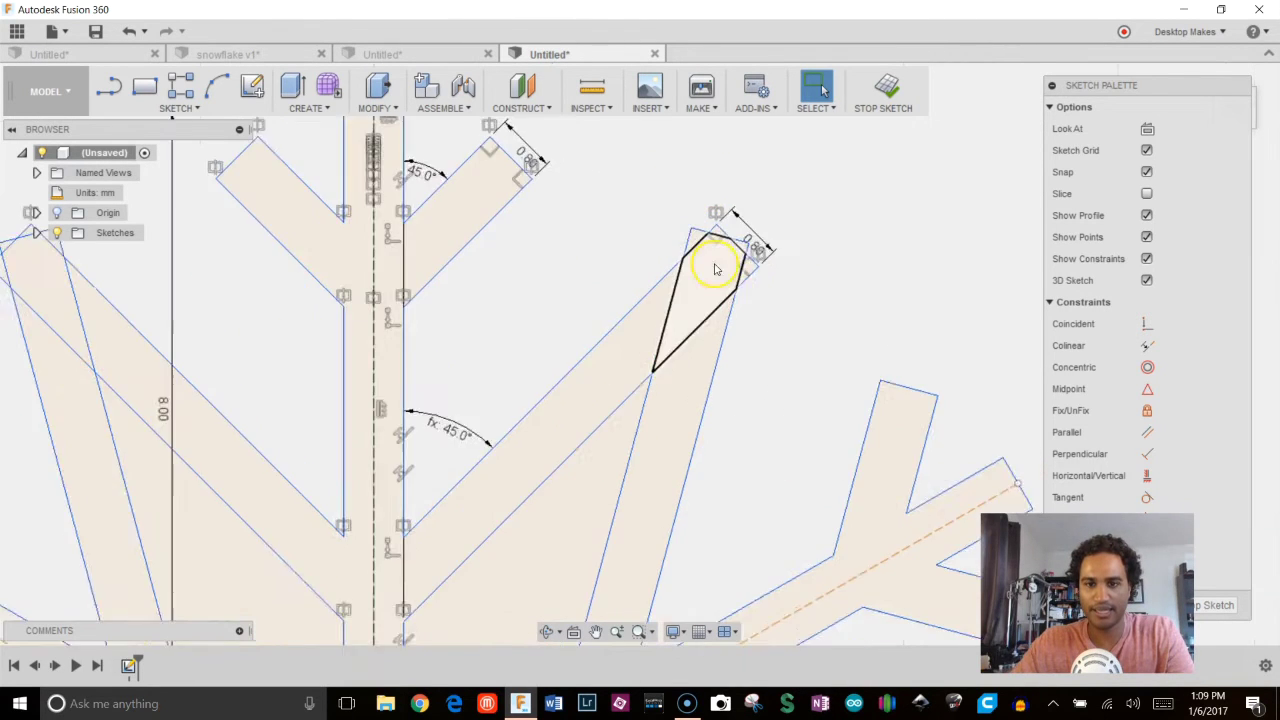
pyautogui.moveTo(743, 233); pyautogui.dragTo(563, 423)
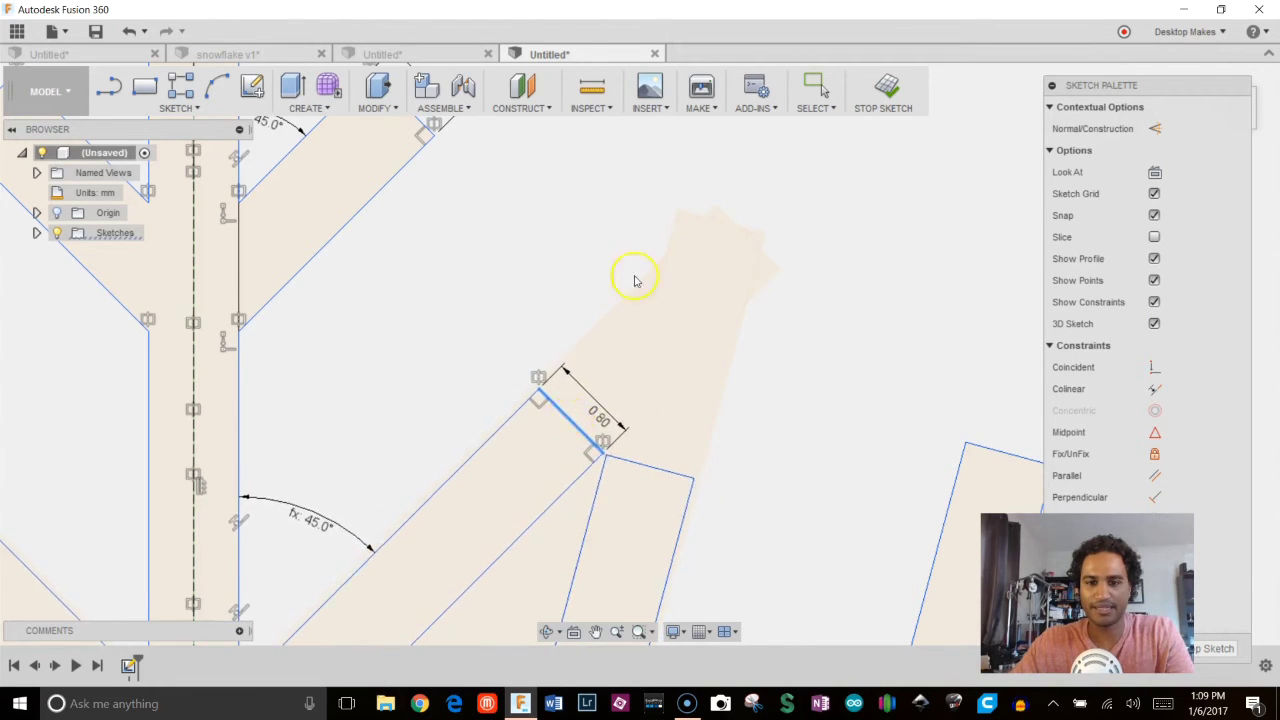
pyautogui.scroll(-4, 700, 200)
pyautogui.scroll(-5, 792, 265)
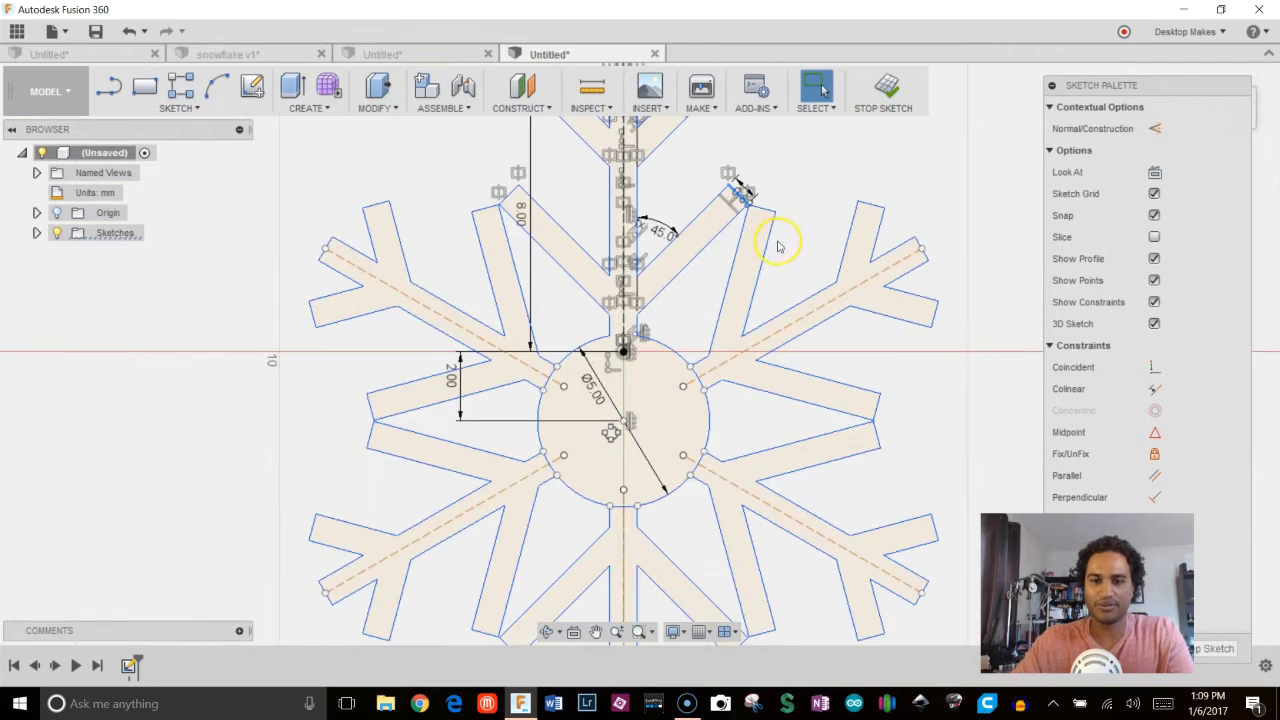
# Slide the lower branch outward along the stem to widen the gap to the neighboring arm
pyautogui.scroll(3, 736, 313)
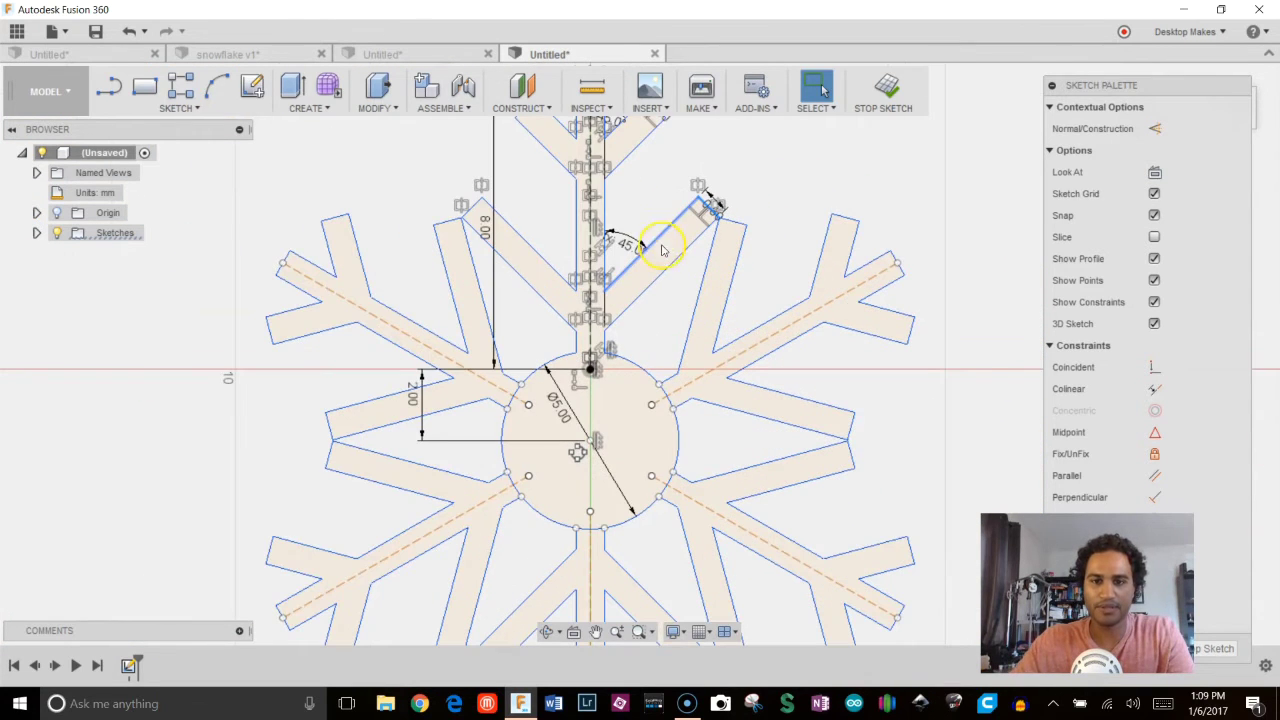
pyautogui.moveTo(655, 218); pyautogui.dragTo(661, 210)
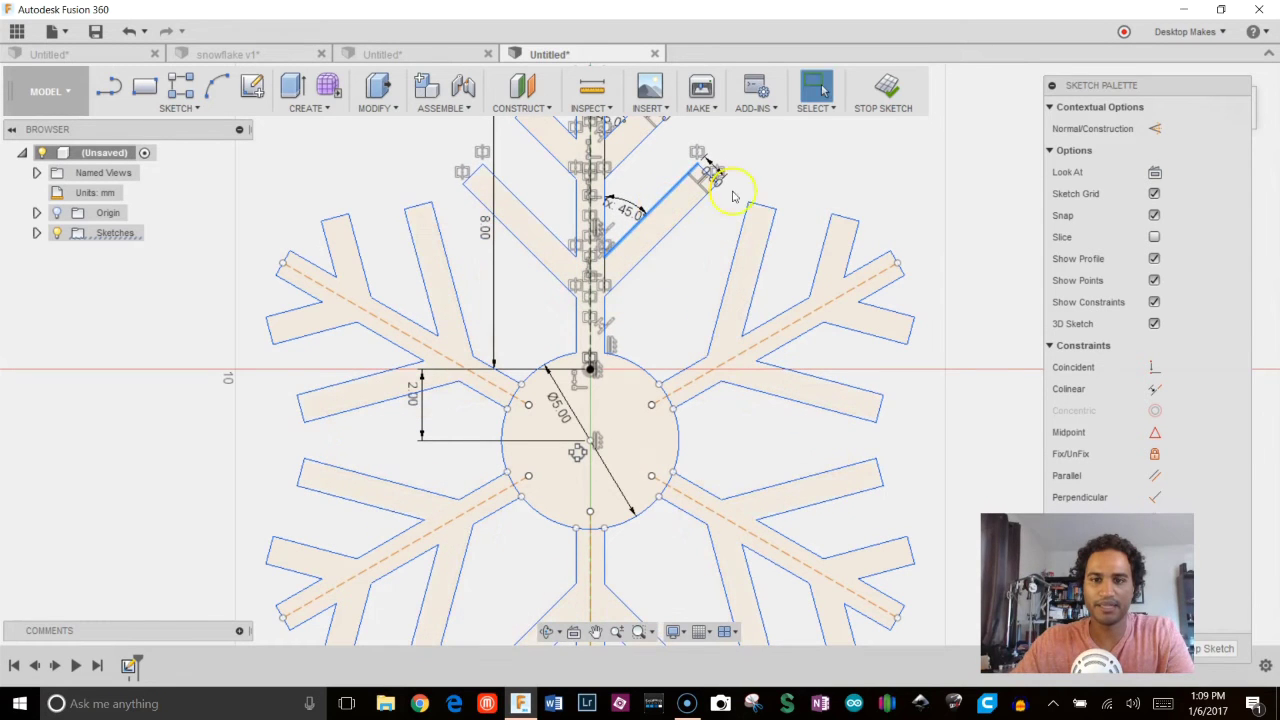
pyautogui.click(789, 180)
pyautogui.scroll(-1, 794, 178)
pyautogui.scroll(5, 800, 194)
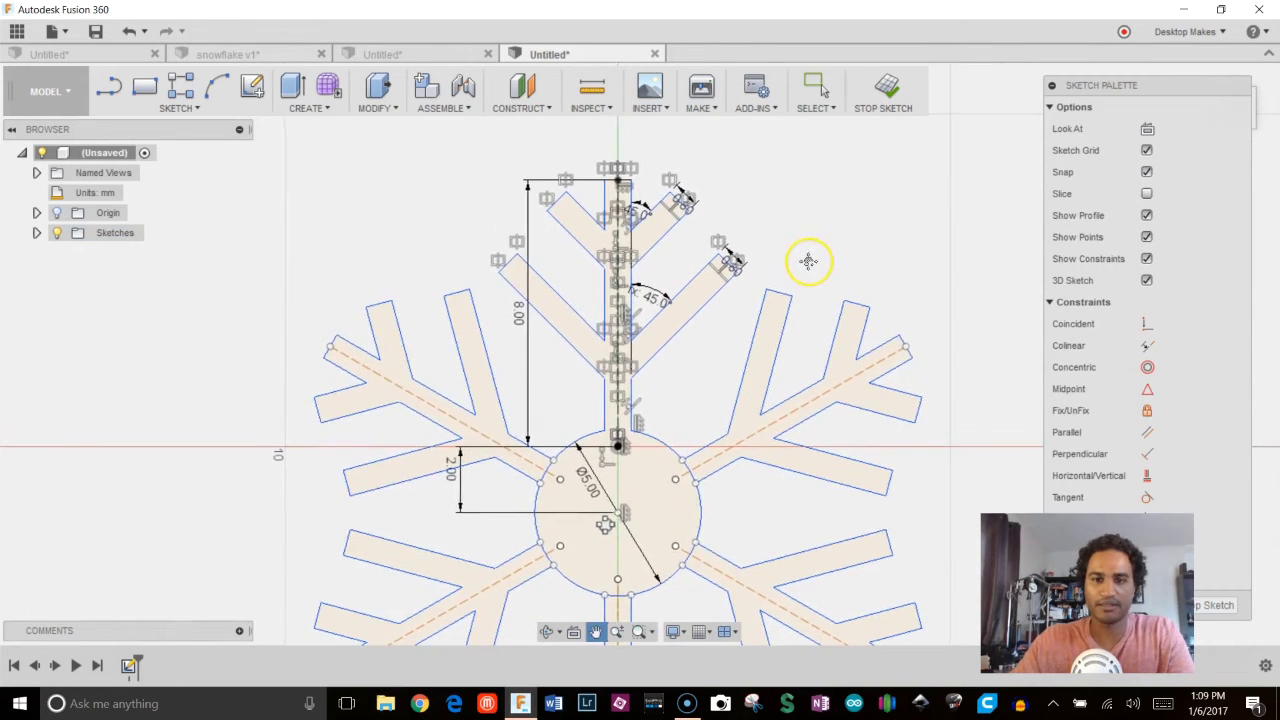
# Lengthen the lower branch by pulling its end edge outward, keeping a small gap to the neighboring arm's branch
pyautogui.moveTo(733, 270); pyautogui.dragTo(806, 225)
pyautogui.click(966, 200)
pyautogui.scroll(-4, 966, 200)
pyautogui.scroll(-2, 890, 240)
pyautogui.scroll(-2, 800, 443)
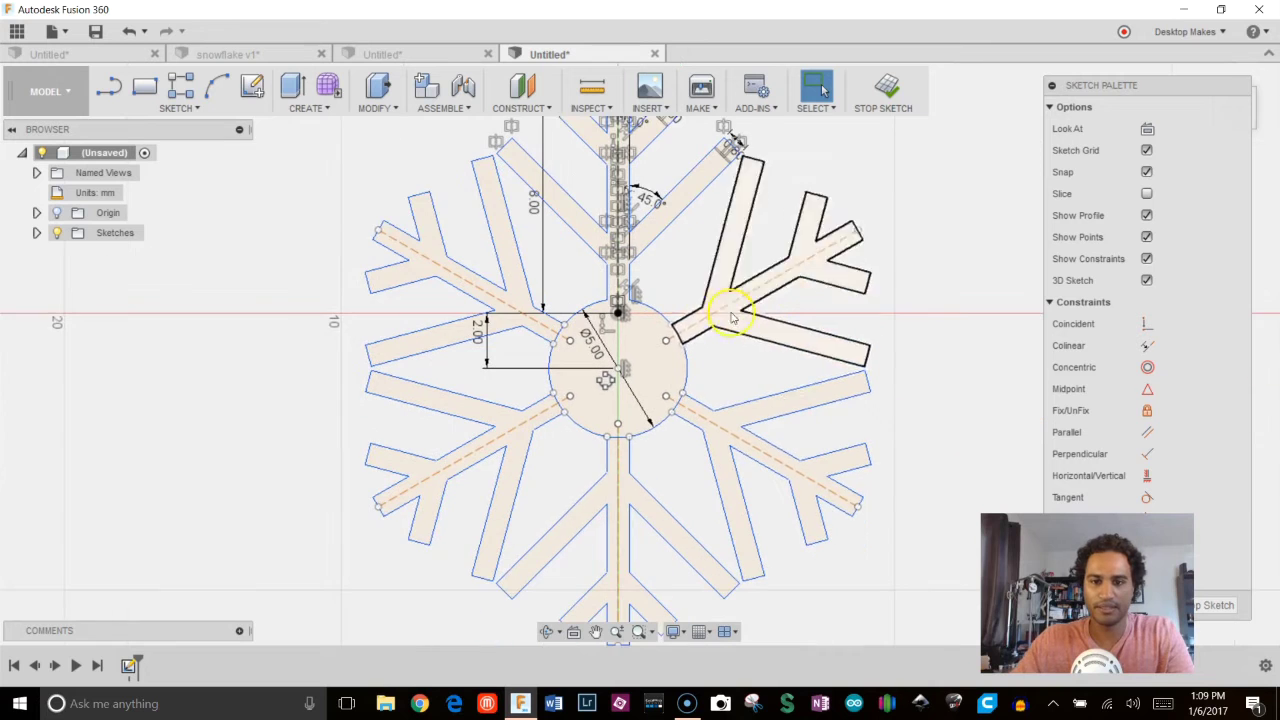
# Trim the central circle's arc segments that cross the bases of the patterned arms
pyautogui.scroll(-2, 616, 424)
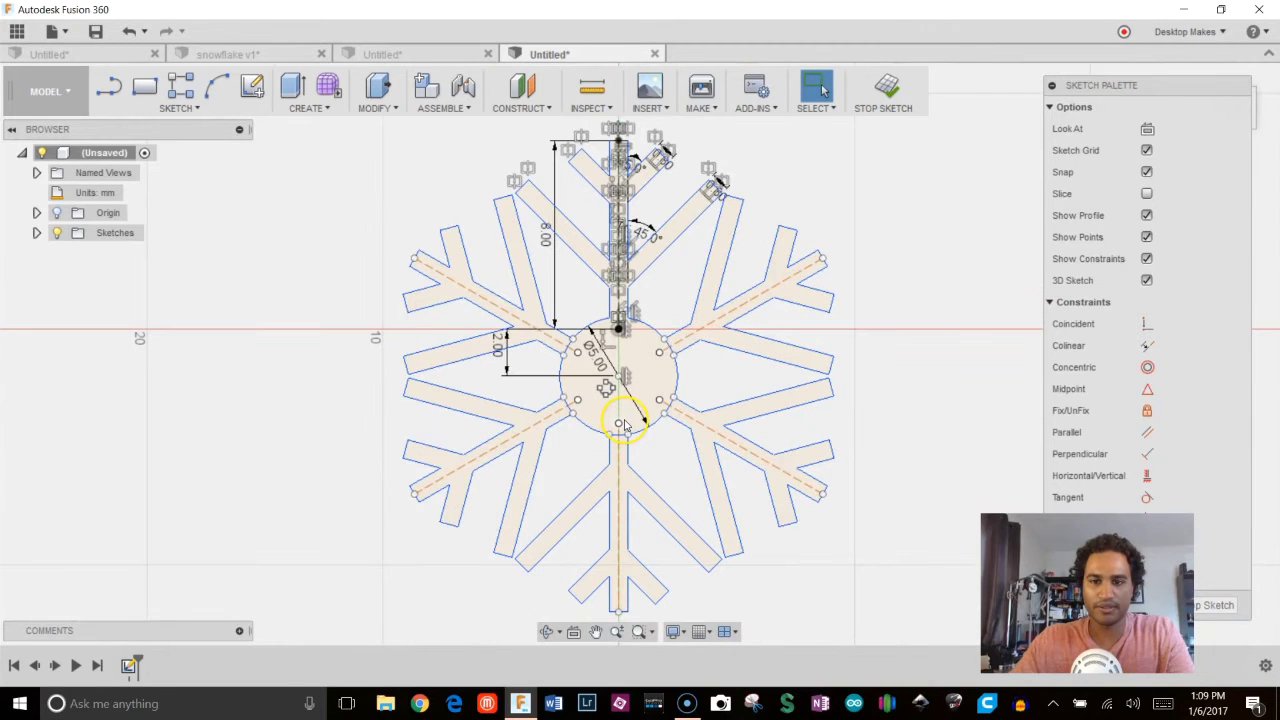
pyautogui.scroll(2, 620, 424)
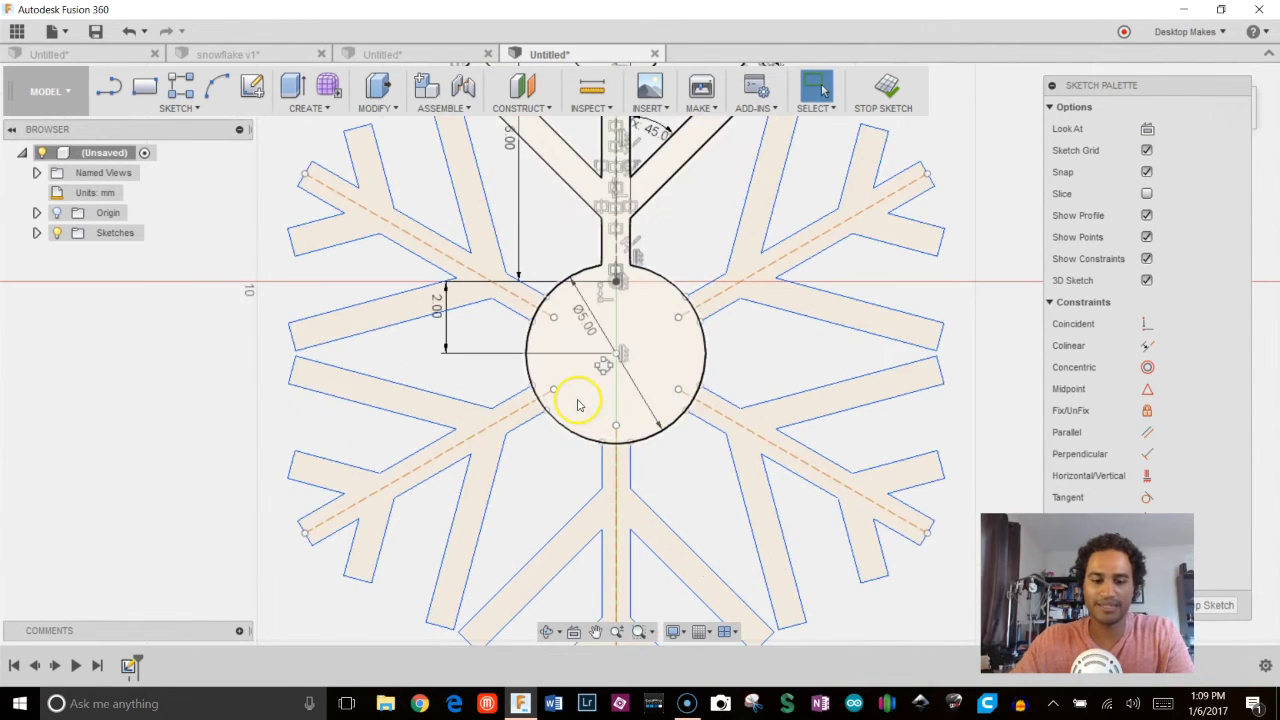
pyautogui.scroll(2, 535, 300)
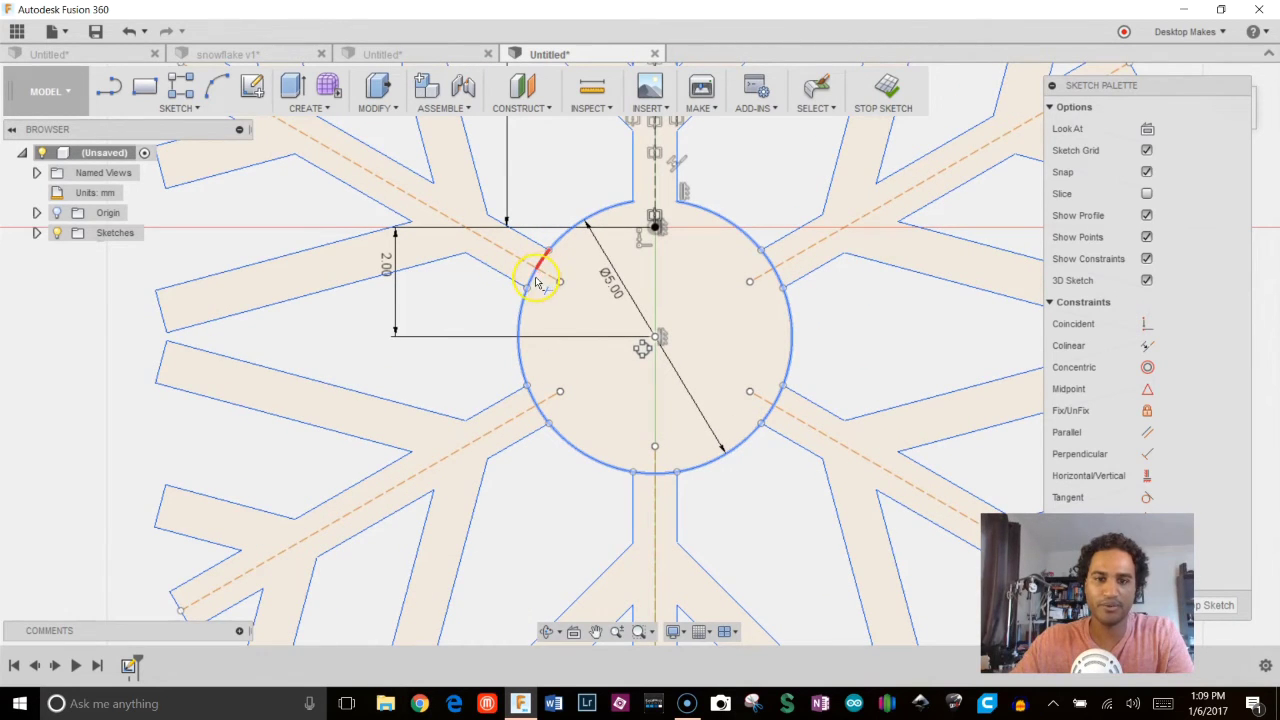
pyautogui.scroll(1, 540, 290)
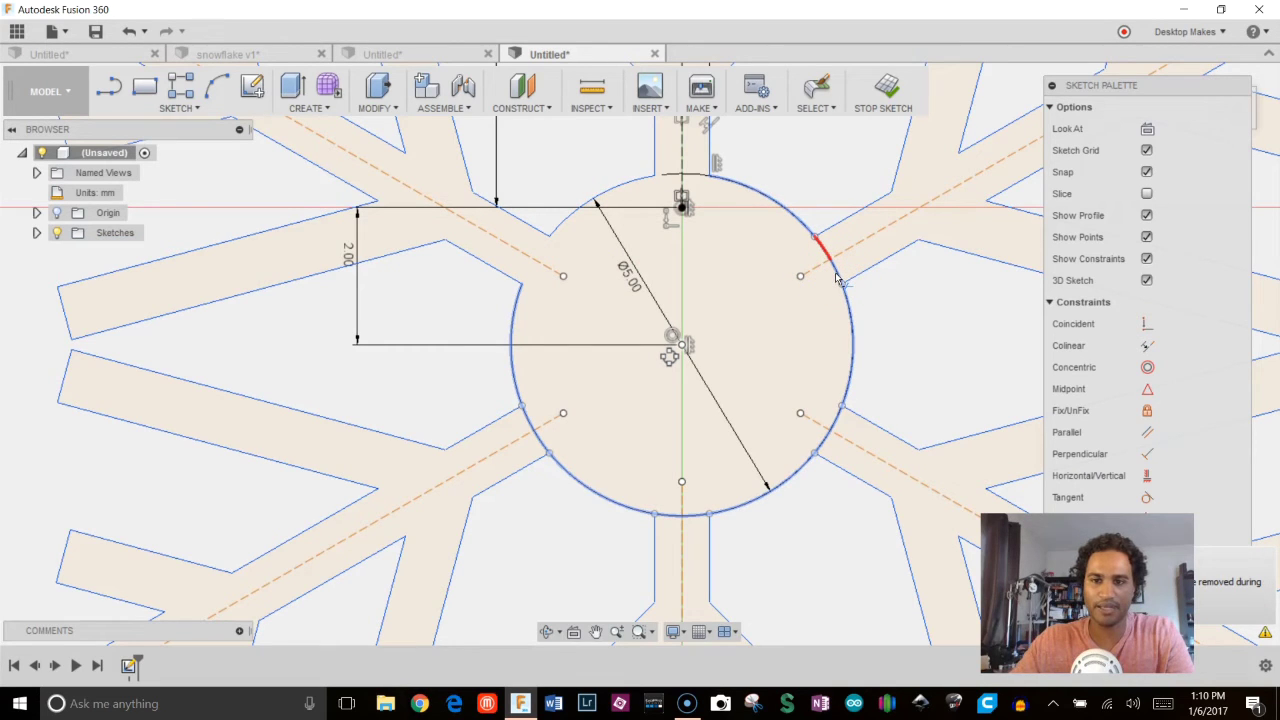
pyautogui.click(838, 279)
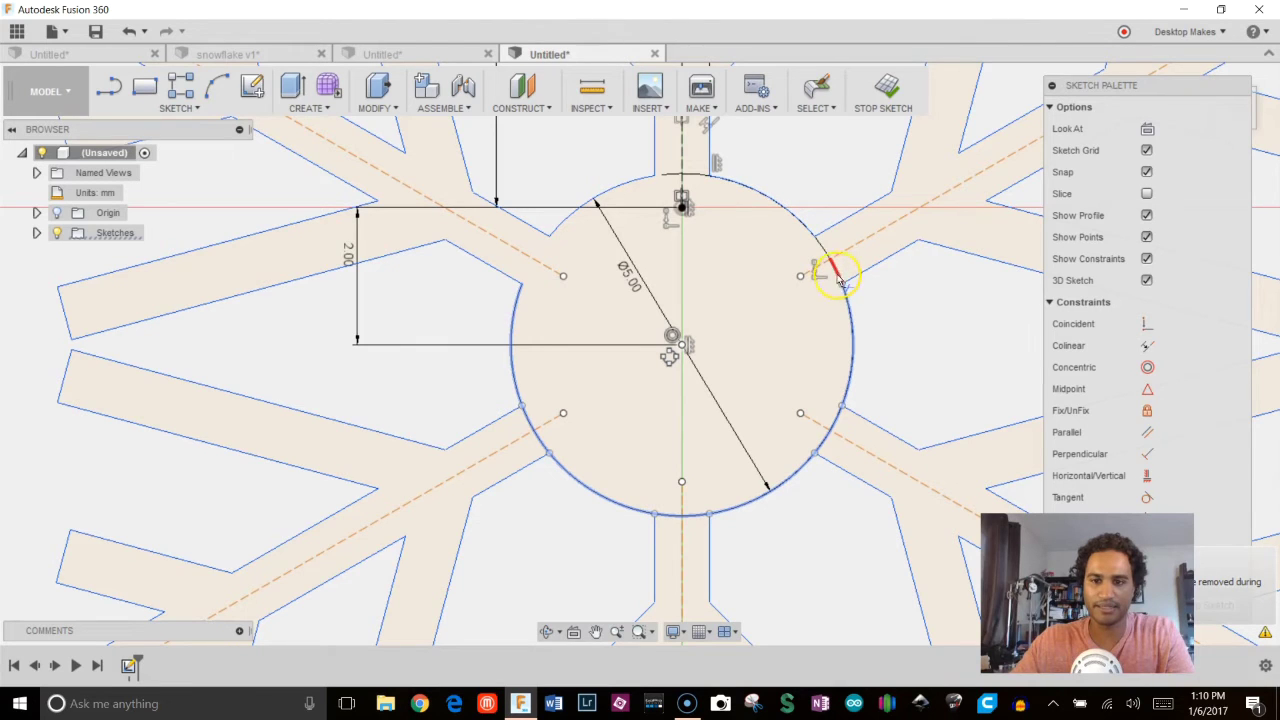
pyautogui.click(836, 436)
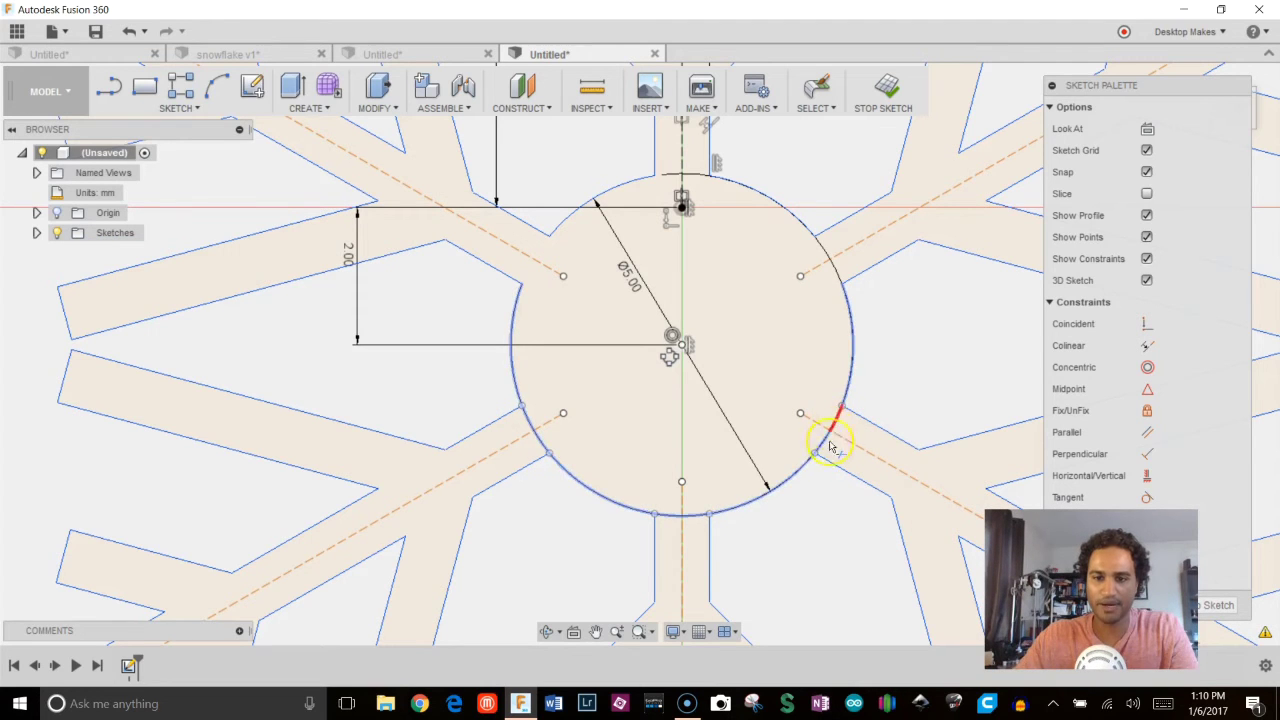
pyautogui.click(669, 522)
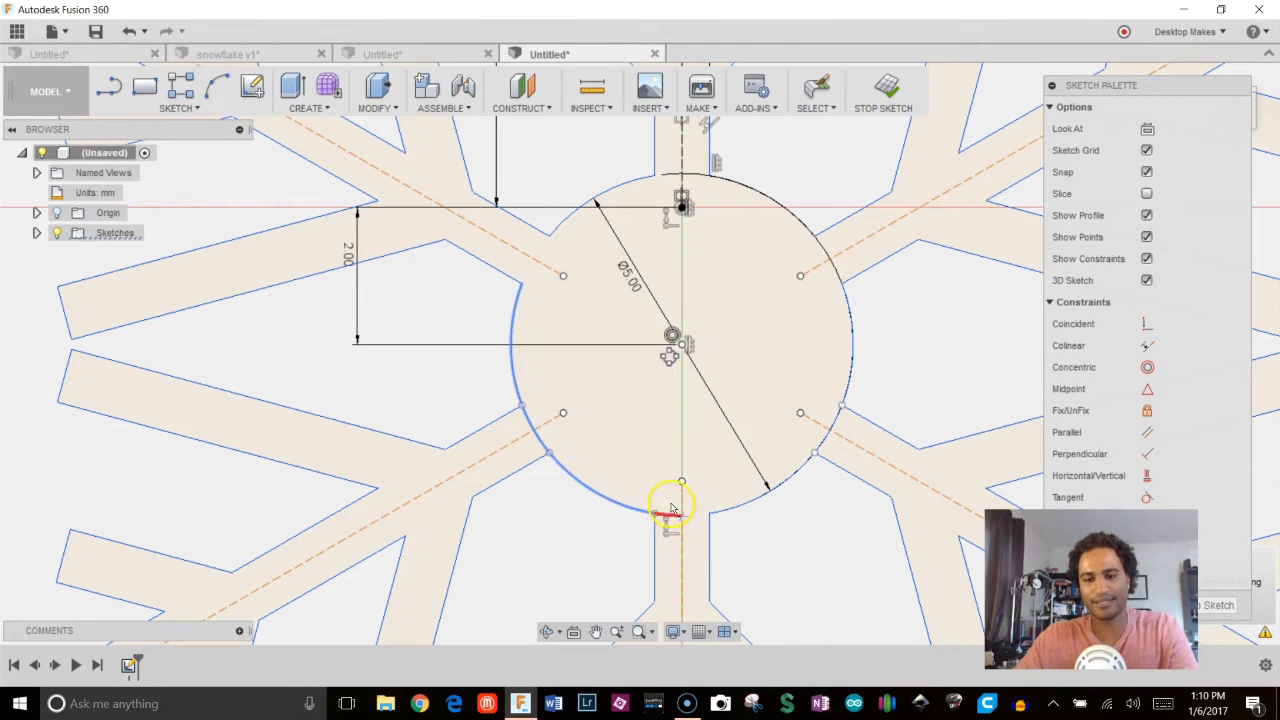
pyautogui.click(526, 423)
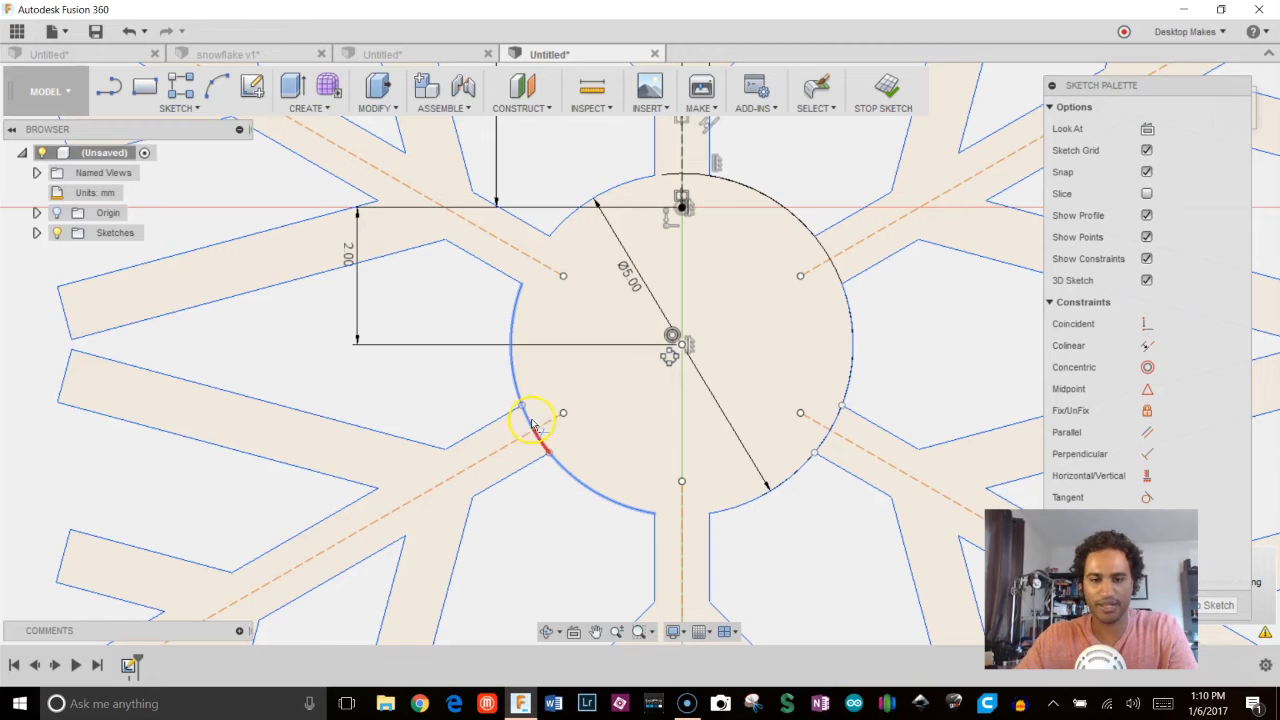
pyautogui.click(541, 422)
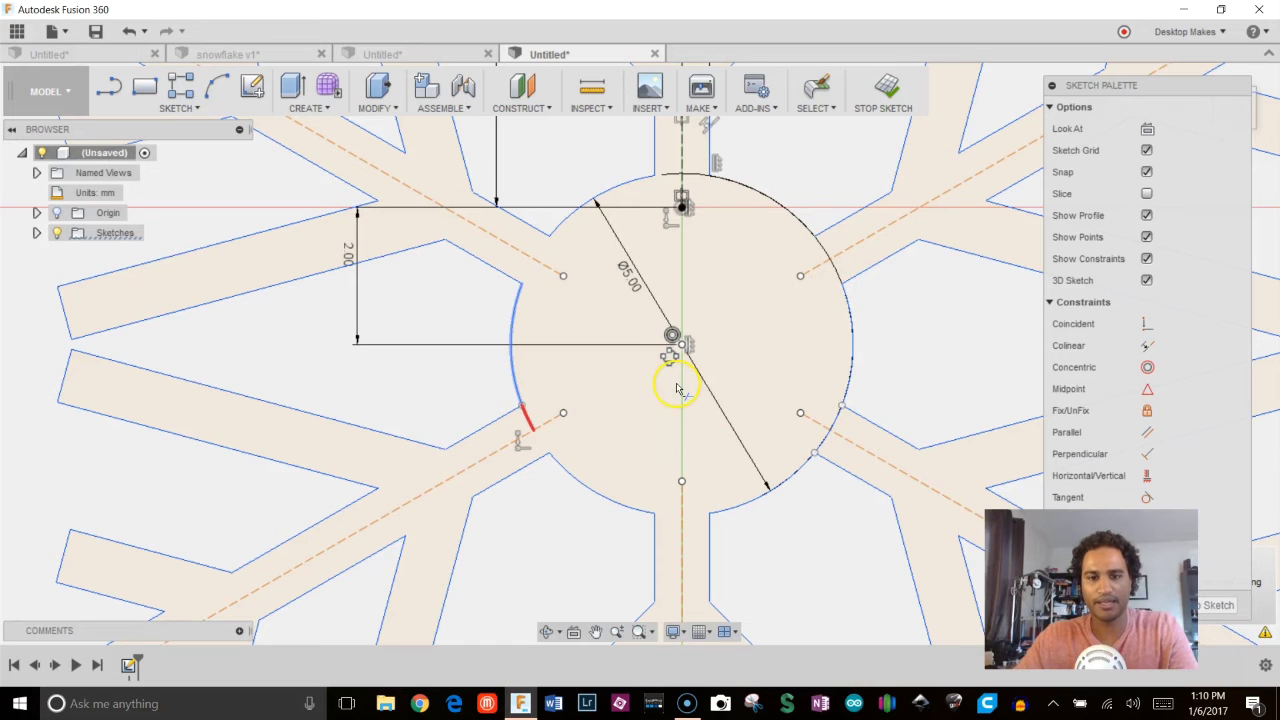
pyautogui.scroll(-1, 766, 286)
pyautogui.press('Escape')
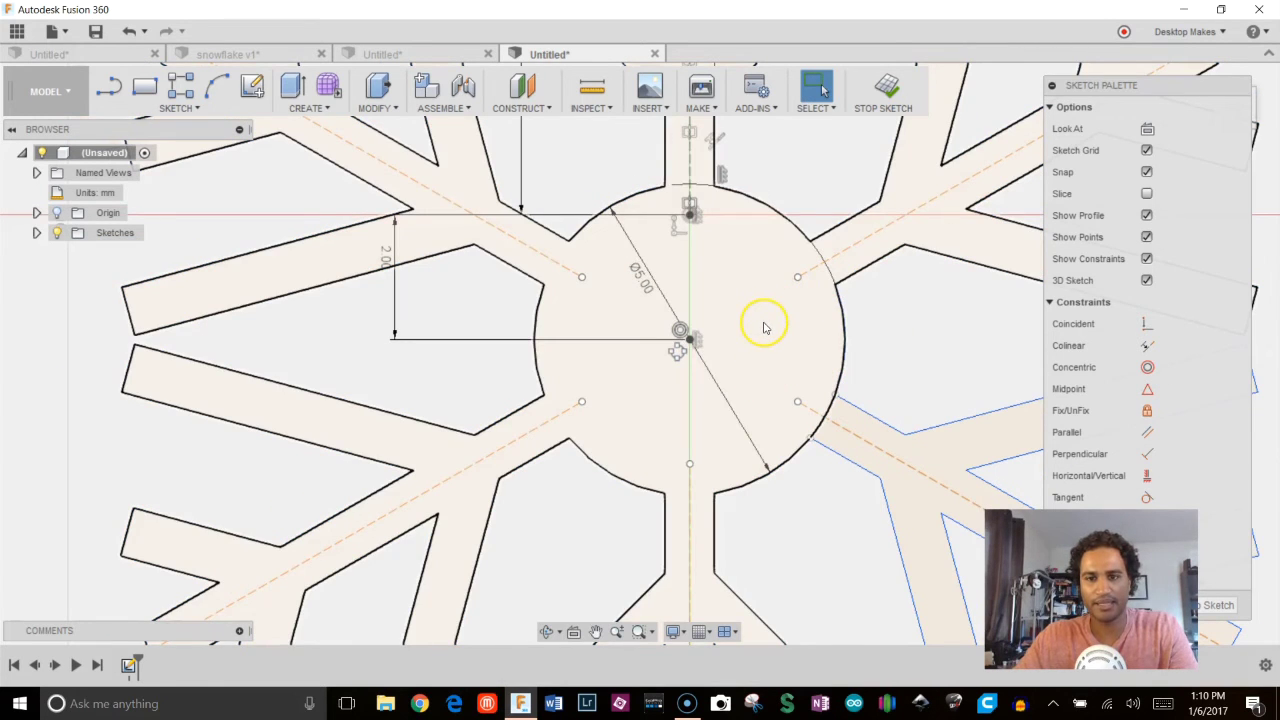
pyautogui.scroll(2, 828, 268)
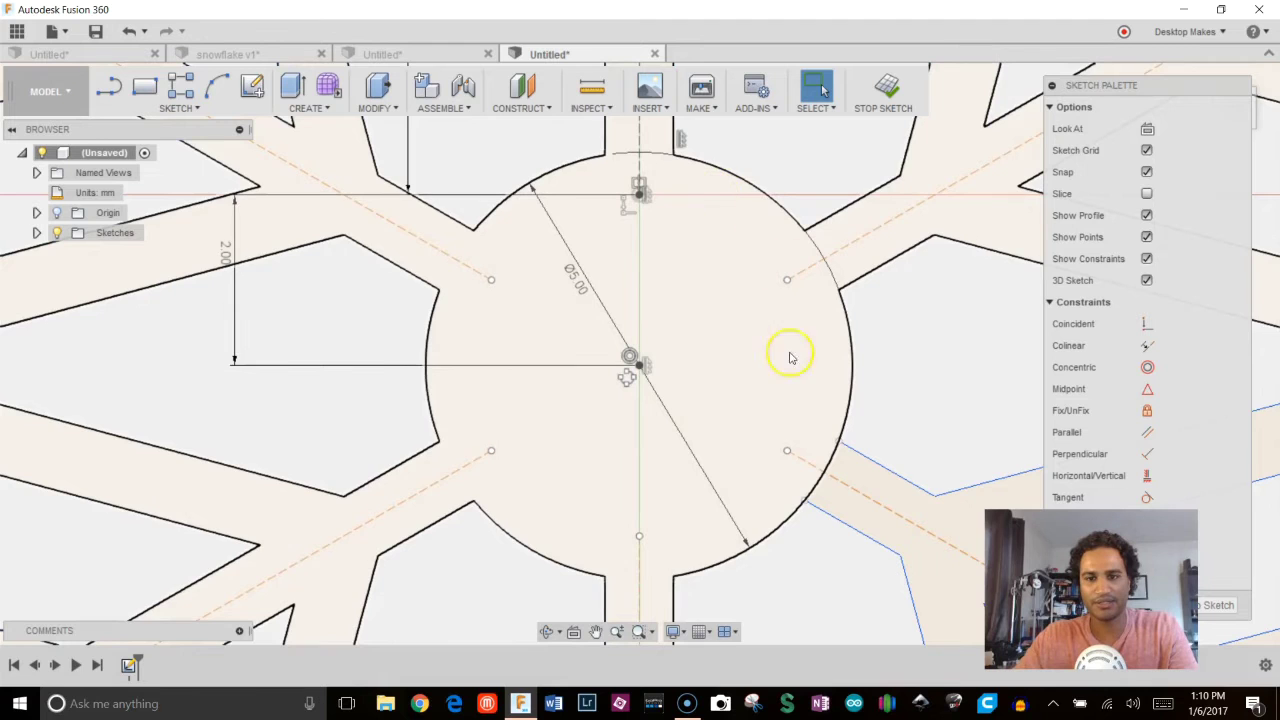
# Trim the leftover central-circle arc segments that cross the bases of the lower arms
pyautogui.moveTo(726, 503); pyautogui.dragTo(765, 412)
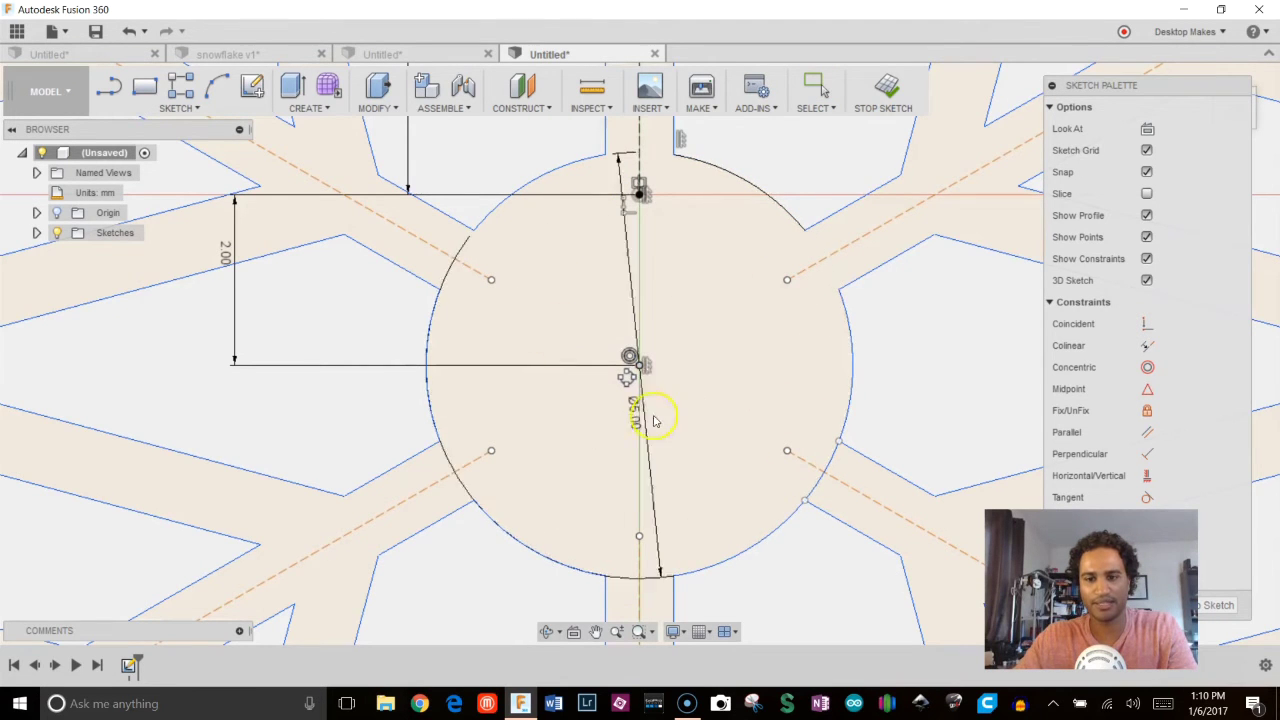
pyautogui.click(598, 356)
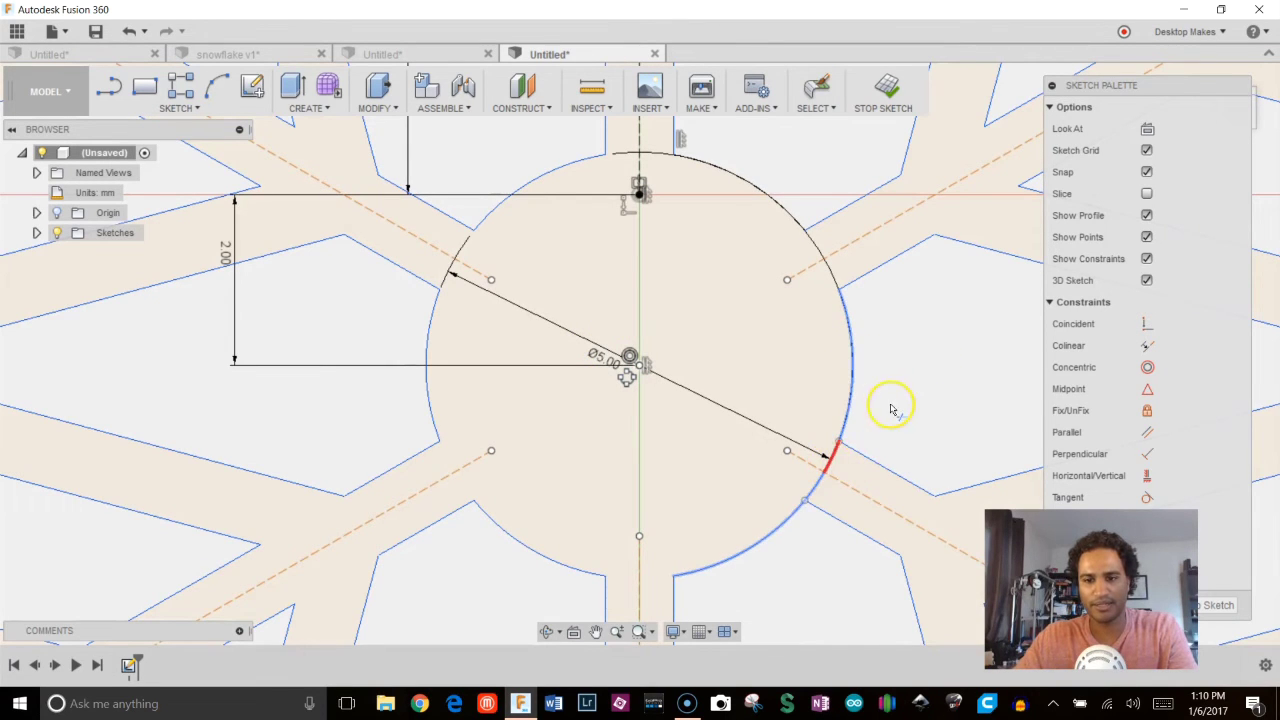
pyautogui.click(818, 493)
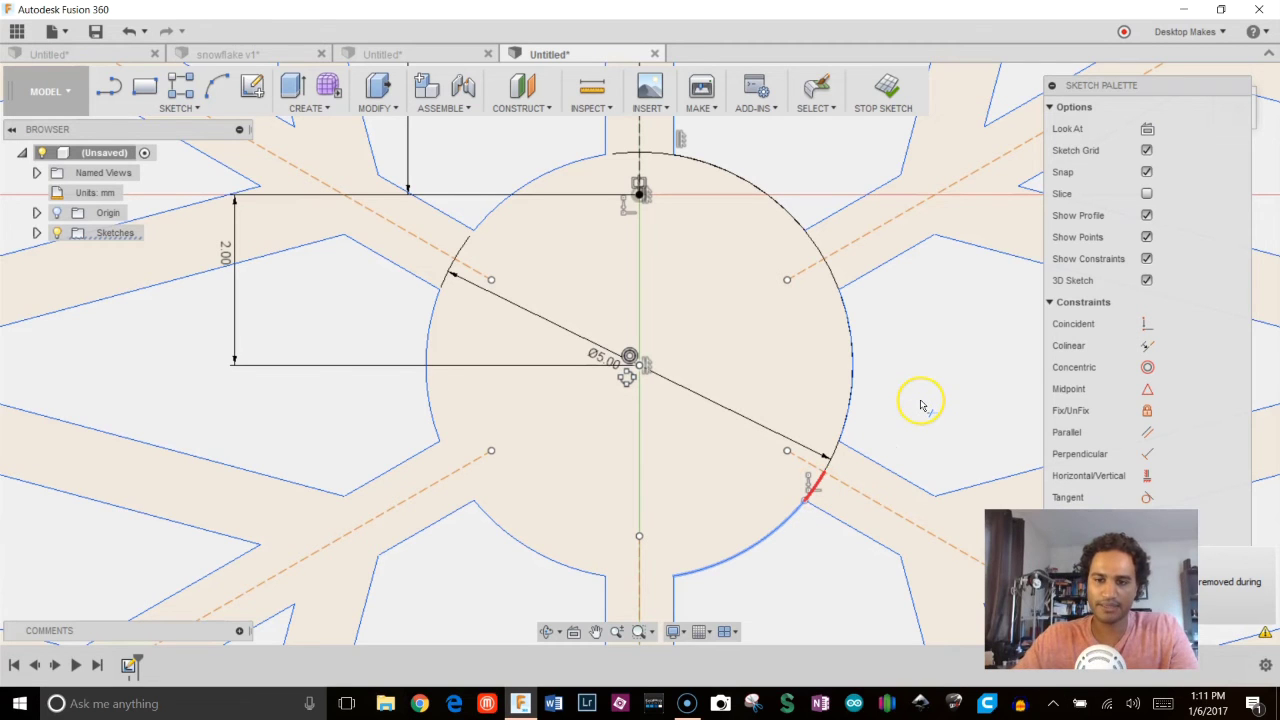
pyautogui.scroll(-2, 924, 401)
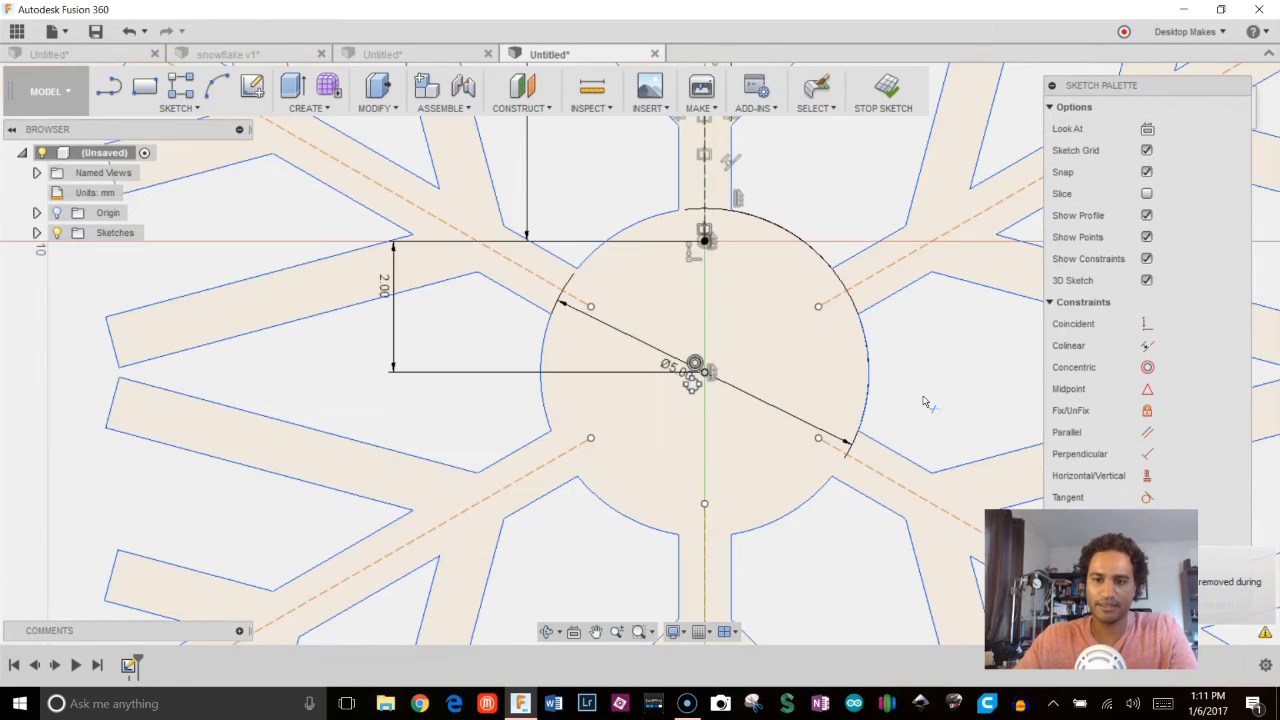
pyautogui.moveTo(923, 401); pyautogui.dragTo(807, 391, button='middle')
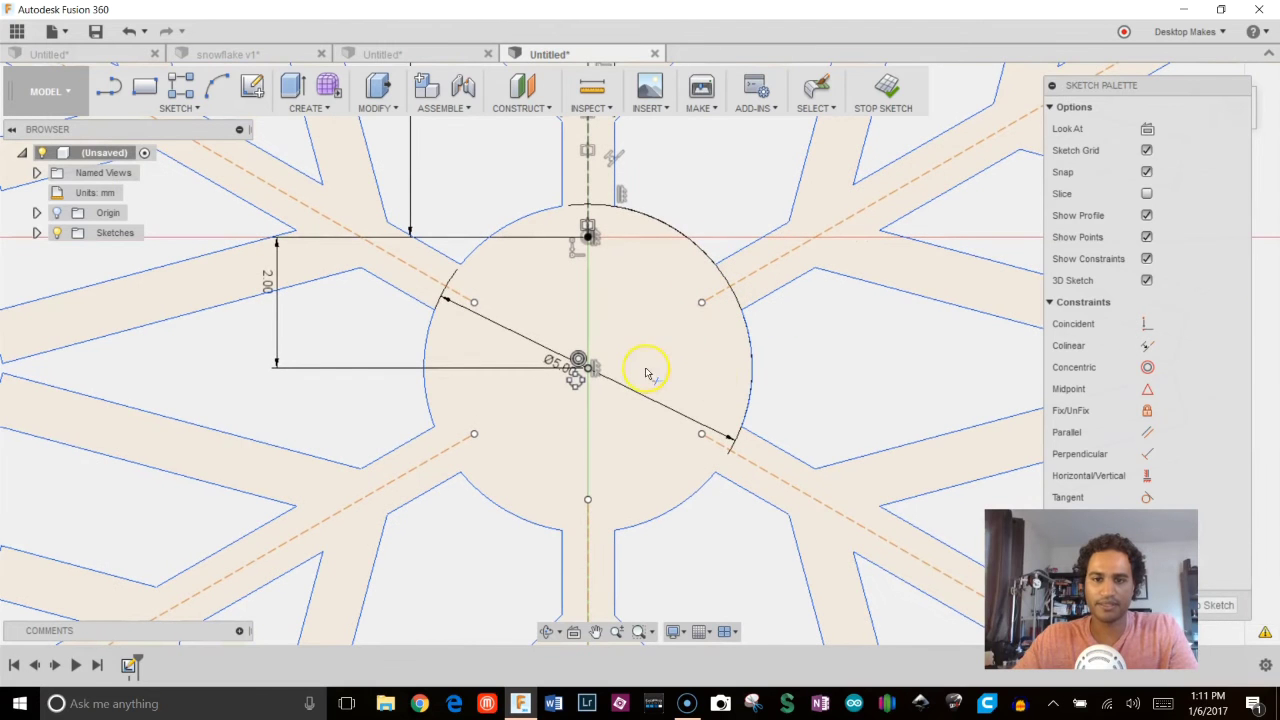
pyautogui.press('Escape')
pyautogui.scroll(-3, 809, 371)
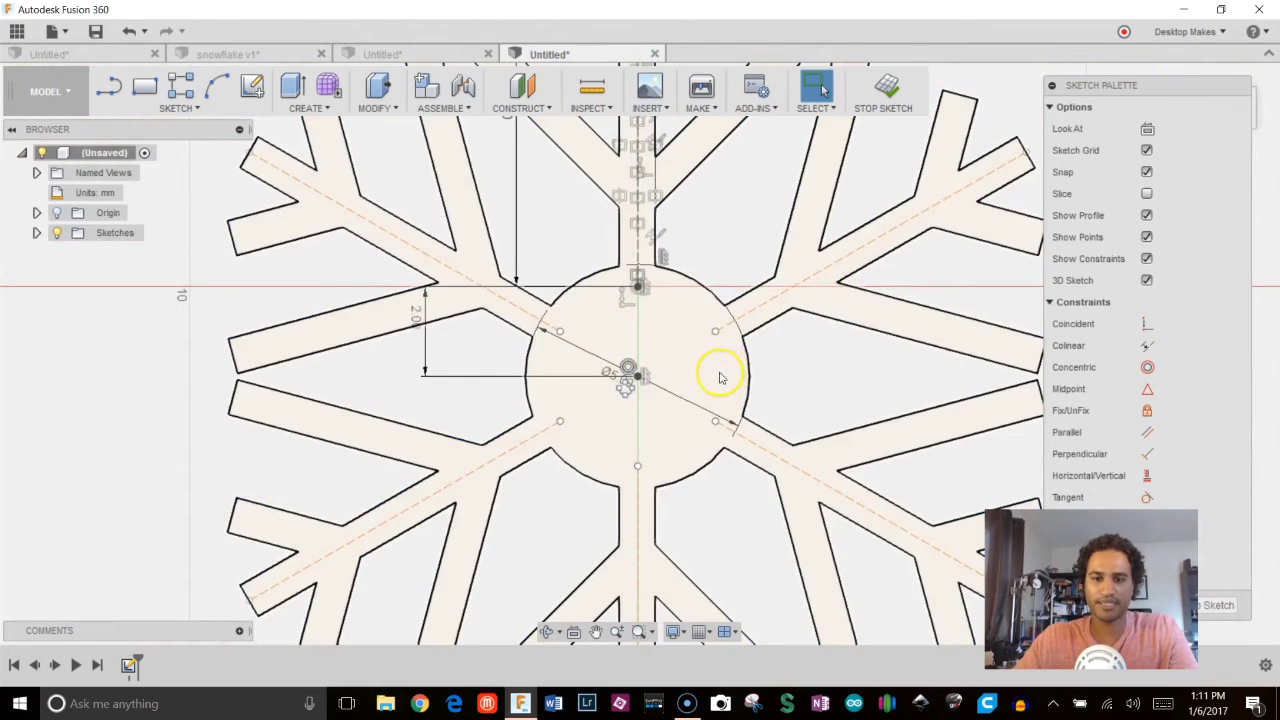
# Finish the sketch and extrude the complete snowflake profile 1.2 mm as a new body
pyautogui.click(720, 377)
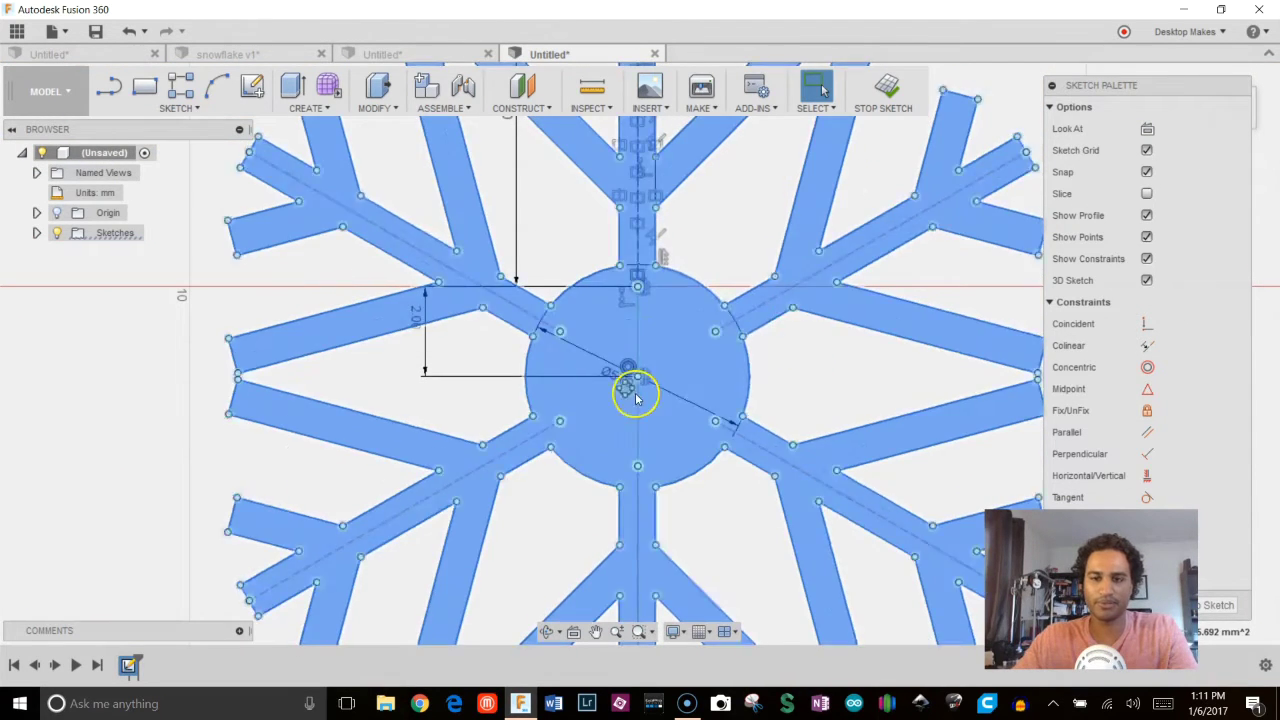
pyautogui.scroll(-4, 687, 400)
pyautogui.keyDown('shift'); pyautogui.moveTo(788, 476); pyautogui.dragTo(777, 450, button='middle'); pyautogui.keyUp('shift')
pyautogui.click(885, 92)
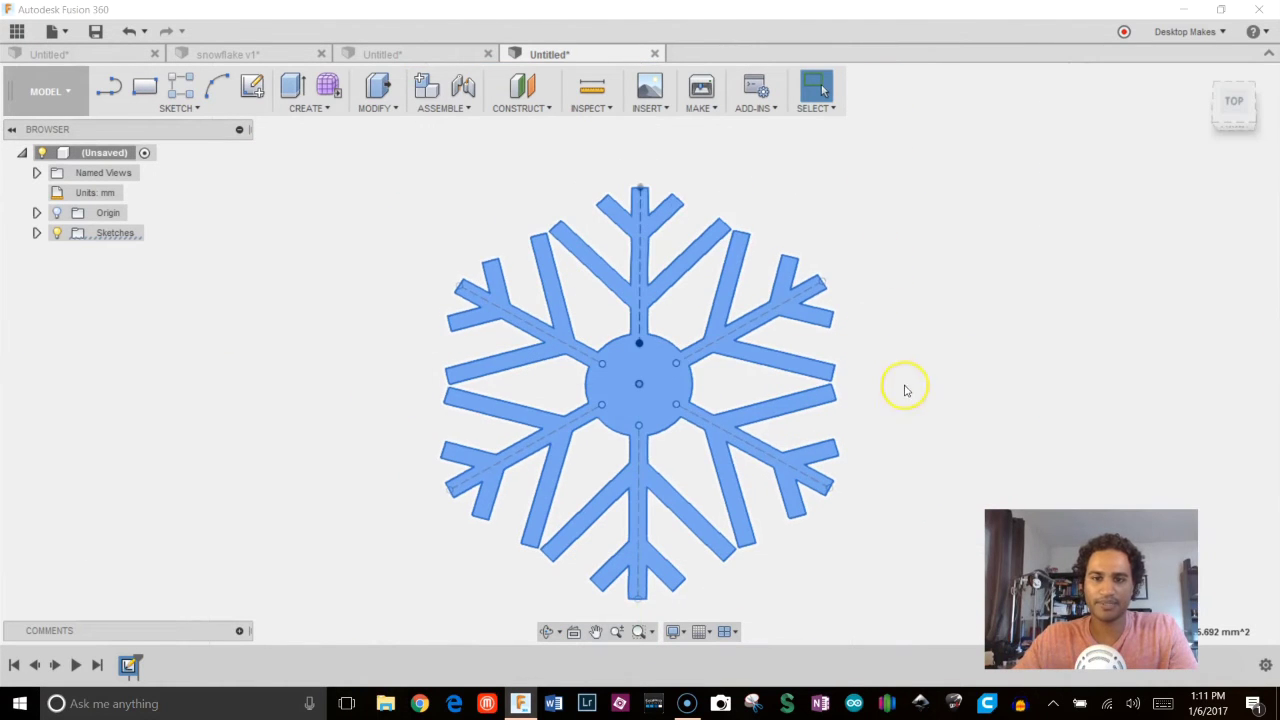
pyautogui.press('e')
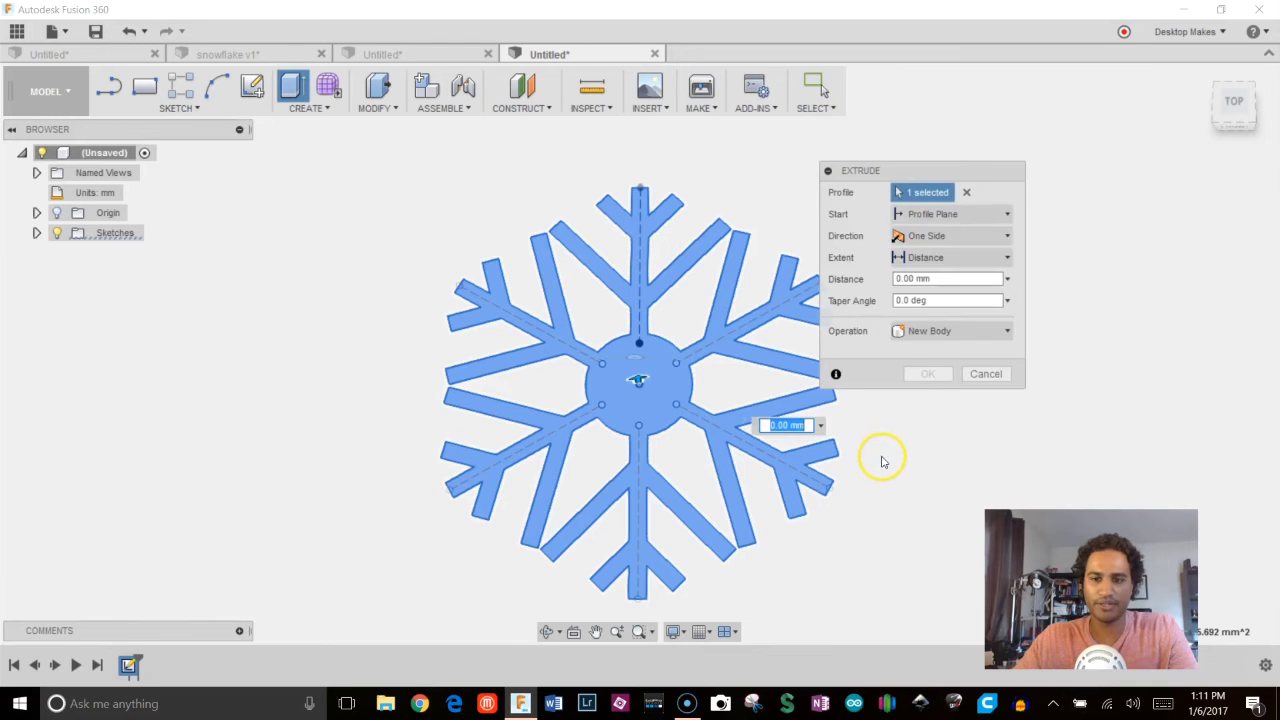
pyautogui.moveTo(638, 383); pyautogui.dragTo(637, 362)
pyautogui.write('1.2')
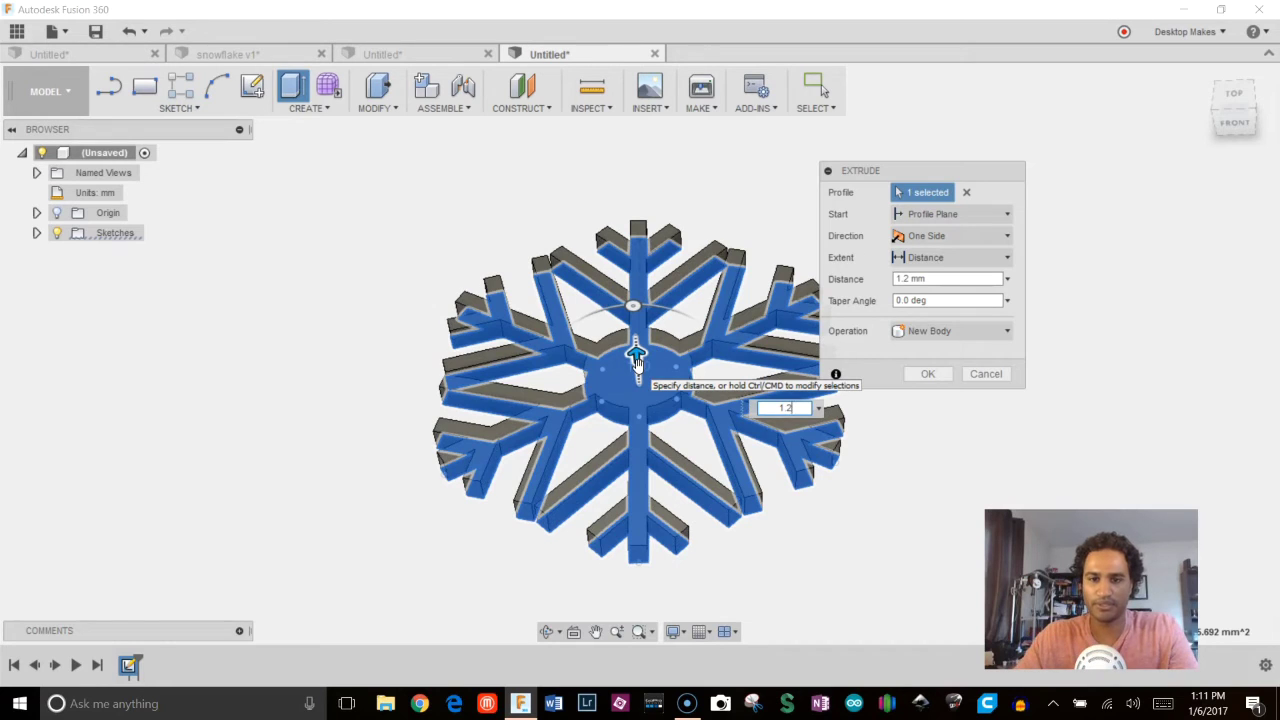
pyautogui.press('Return')
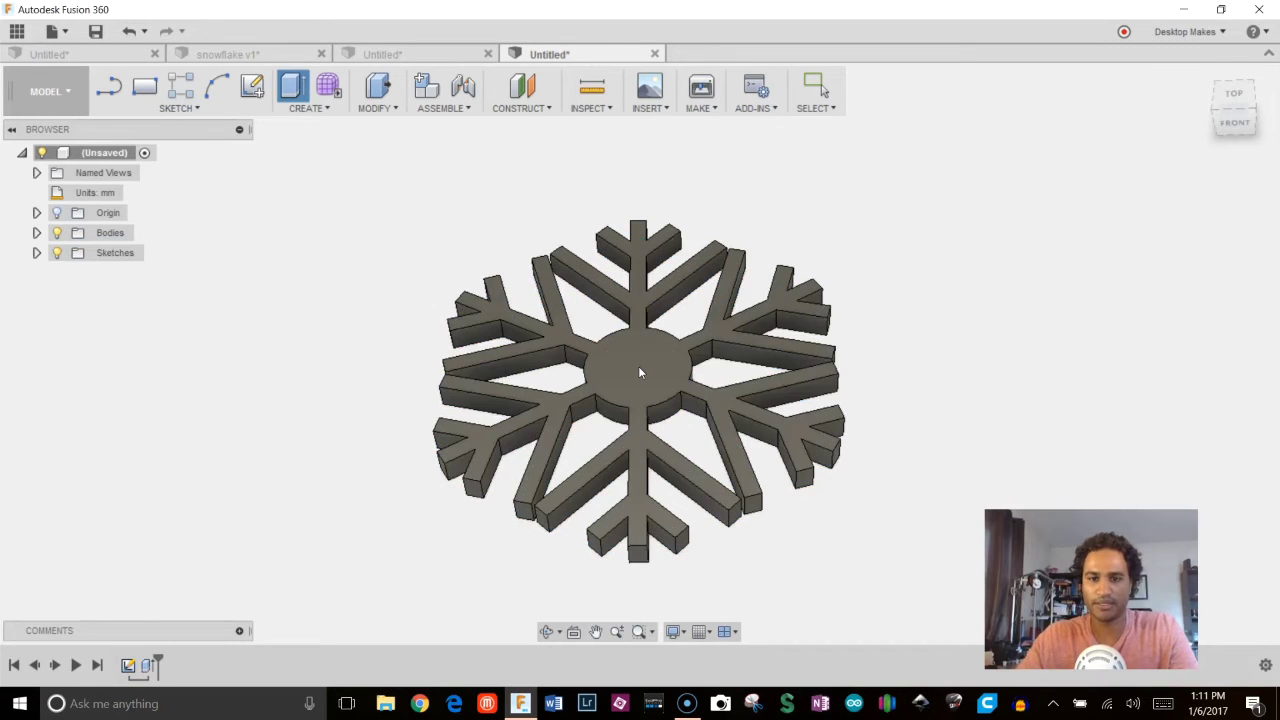
# Start a sketch on the snowflake's top face and draw a 3.6 mm diameter circle concentric with the central hub
pyautogui.moveTo(638, 366)
pyautogui.keyDown('shift'); pyautogui.mouseDown(button='middle')
pyautogui.moveTo(657, 366)
pyautogui.moveTo(663, 300)
pyautogui.moveTo(677, 369)
pyautogui.moveTo(666, 323)
pyautogui.moveTo(629, 271)
pyautogui.moveTo(611, 171)
pyautogui.moveTo(693, 318)
pyautogui.moveTo(660, 354)
pyautogui.moveTo(677, 277)
pyautogui.moveTo(645, 377)
pyautogui.moveTo(563, 329)
pyautogui.mouseUp(button='middle'); pyautogui.keyUp('shift')
pyautogui.click(196, 110)
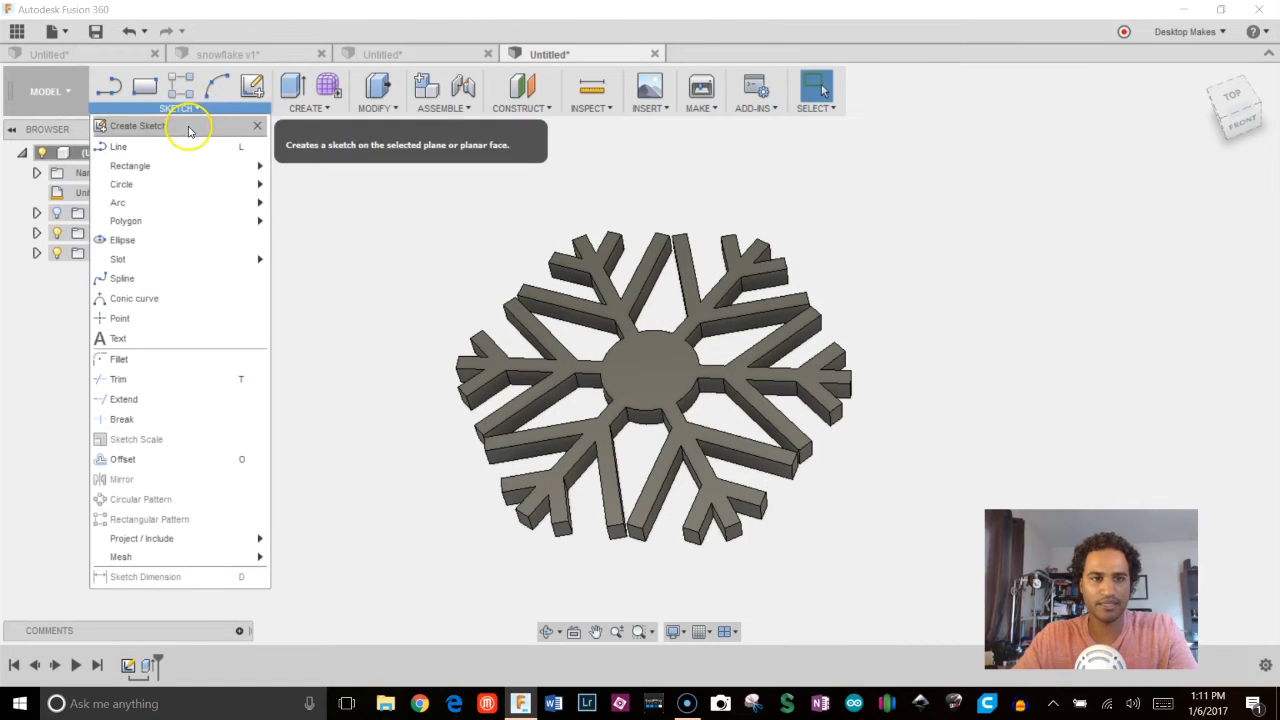
pyautogui.click(186, 126)
pyautogui.click(653, 380)
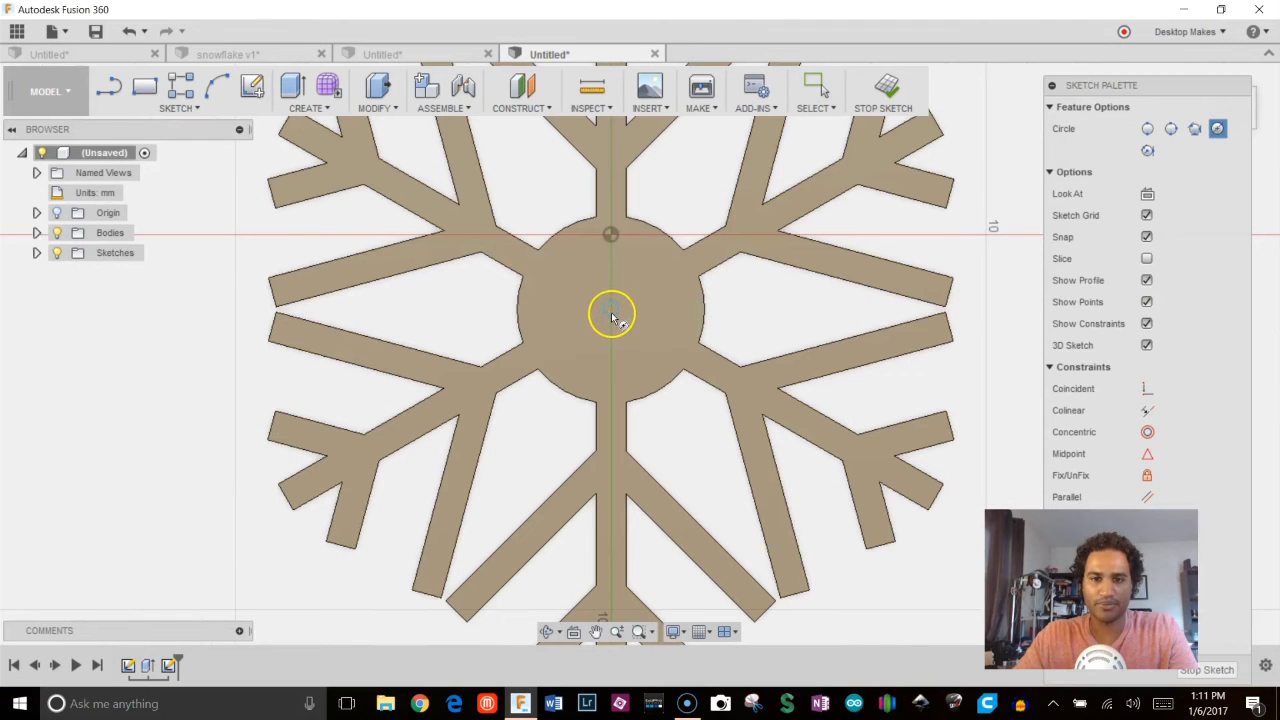
pyautogui.click(610, 308)
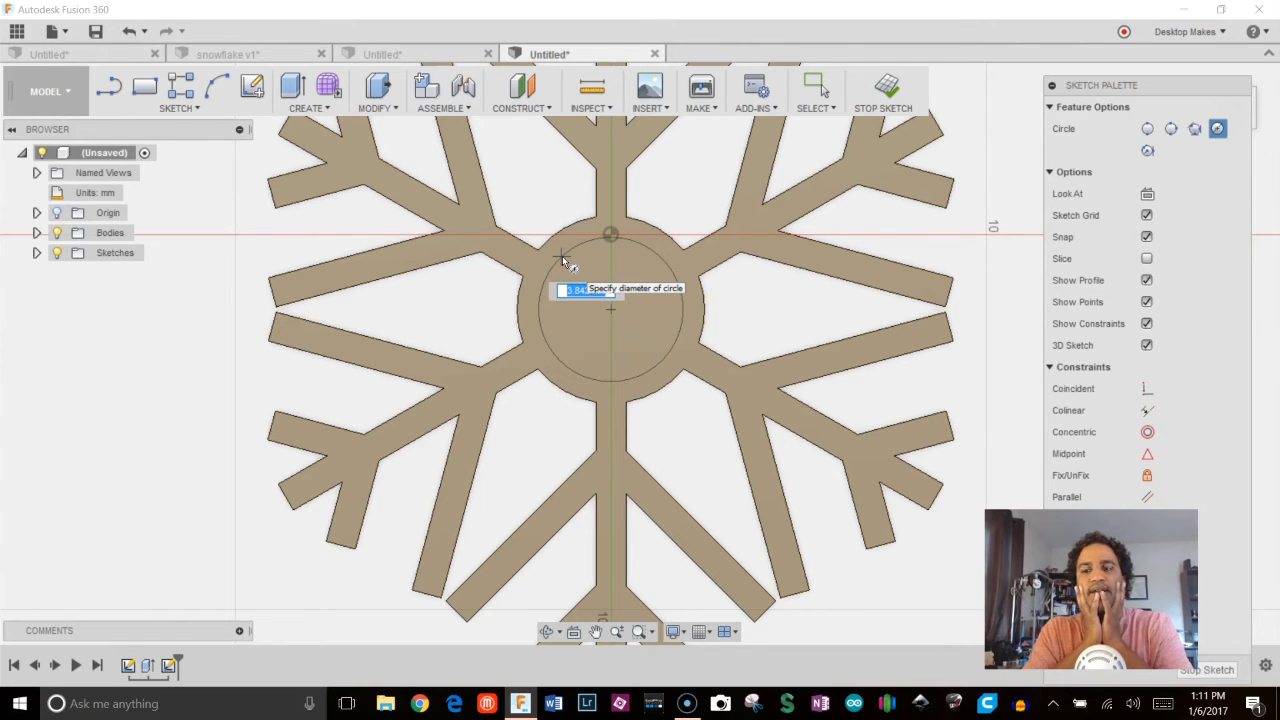
pyautogui.write('0')
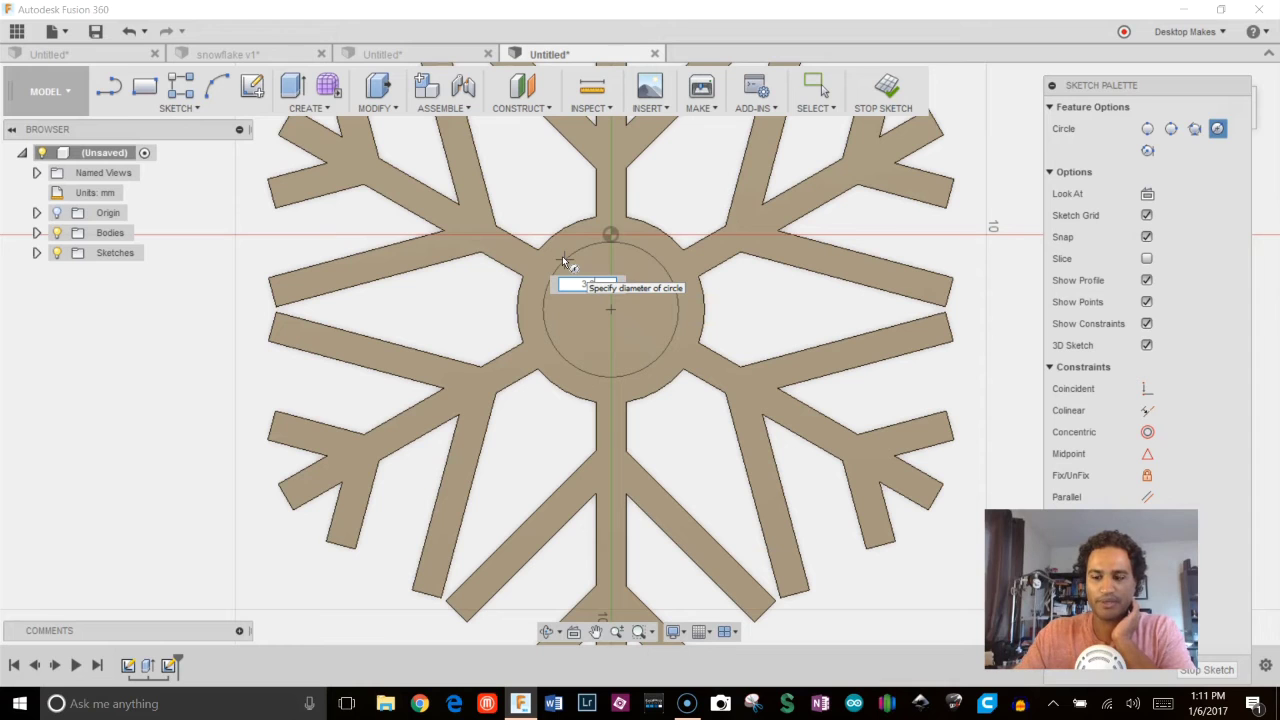
pyautogui.press('Return')
pyautogui.press('Escape')
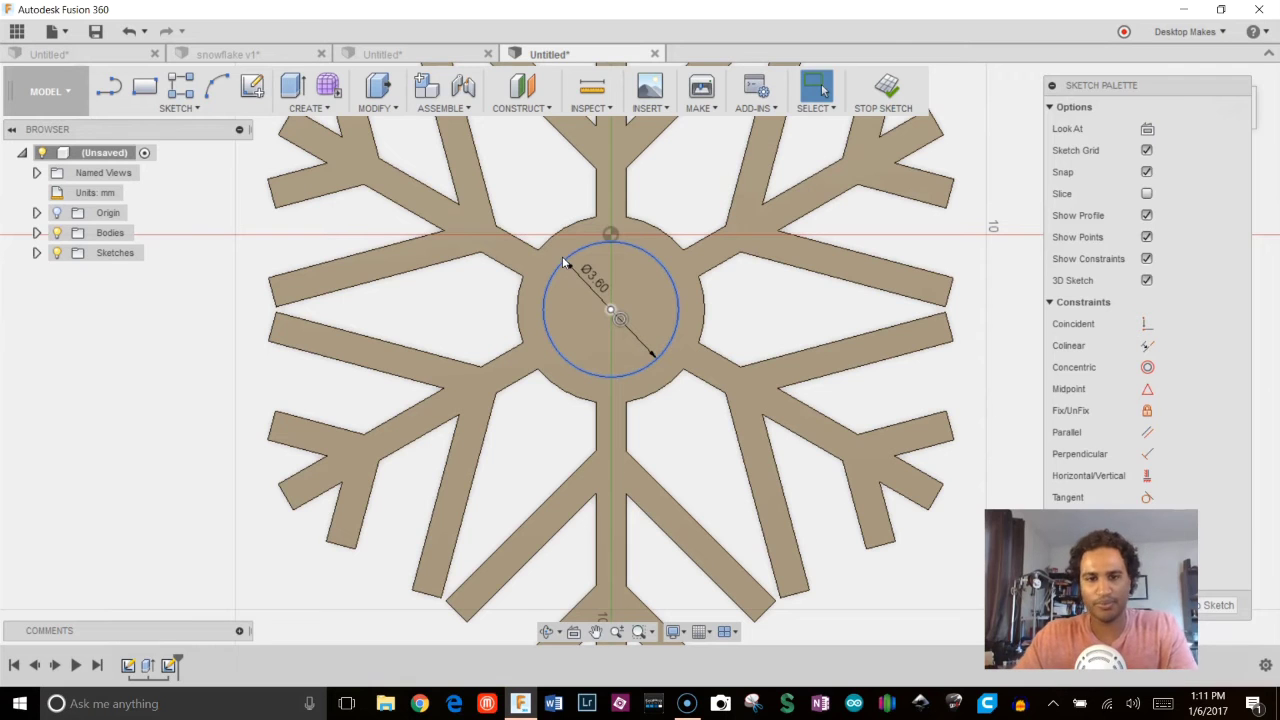
pyautogui.click(600, 283)
# Extrude the 3.6 mm circle -0.6 mm as a cut to make a round recess in the hub
pyautogui.keyDown('shift'); pyautogui.moveTo(651, 317); pyautogui.dragTo(592, 336, button='middle'); pyautogui.keyUp('shift')
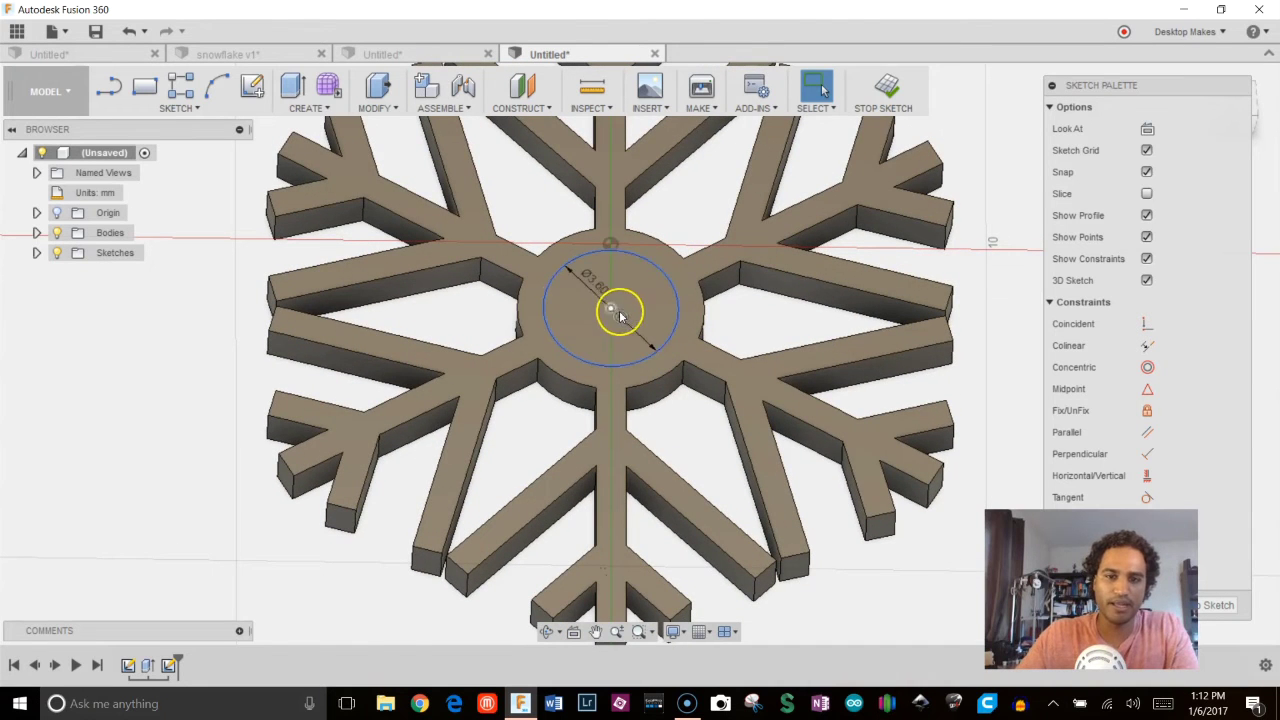
pyautogui.scroll(3, 606, 300)
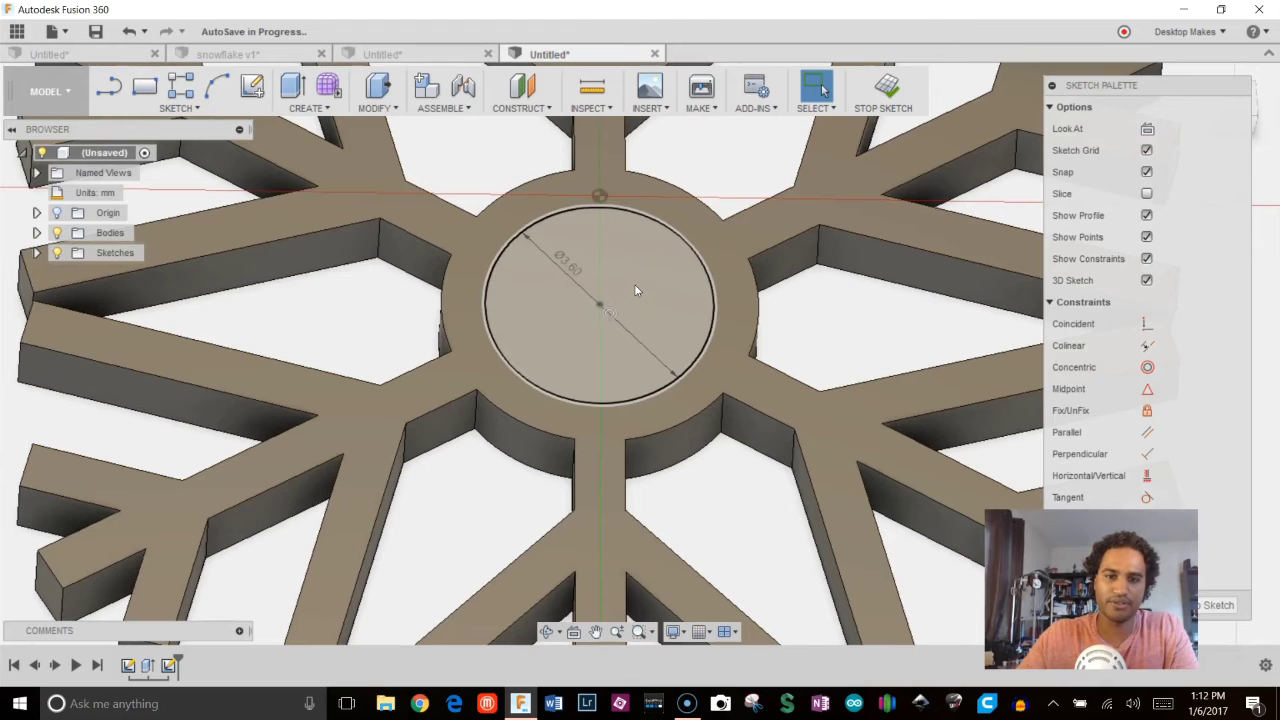
pyautogui.click(636, 290)
pyautogui.press('e')
pyautogui.moveTo(600, 286); pyautogui.dragTo(600, 328)
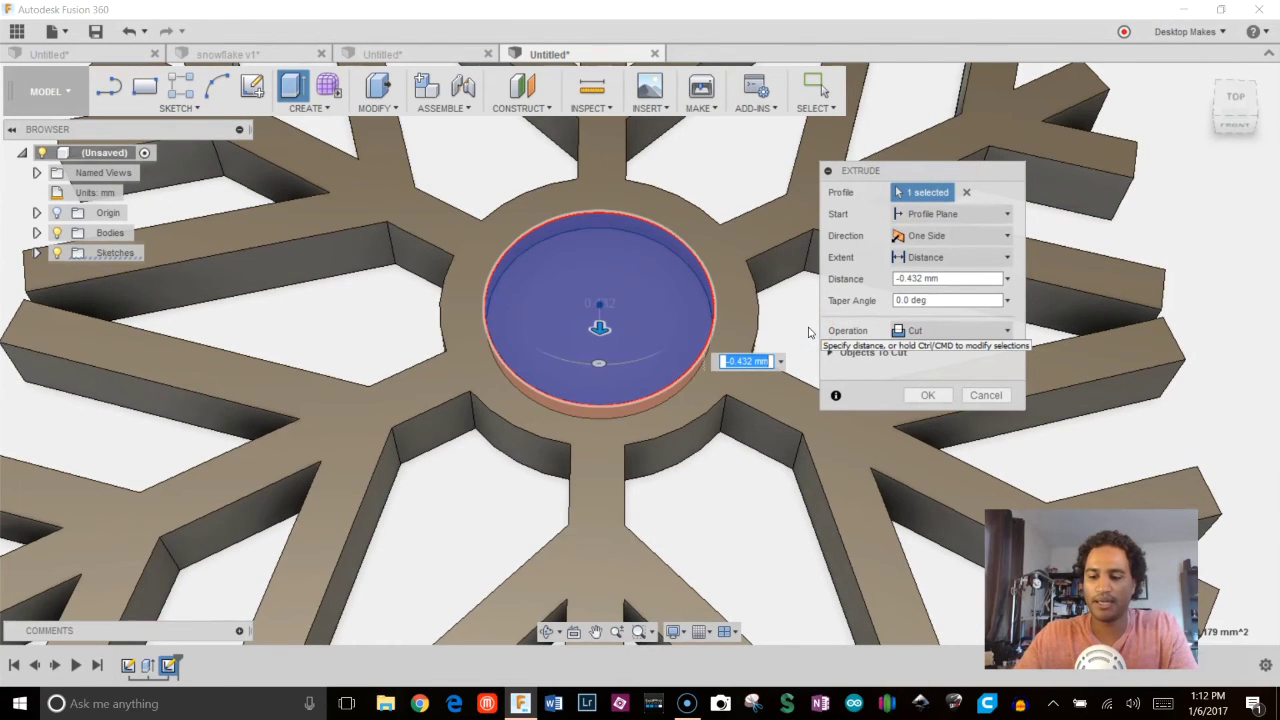
pyautogui.write('0.6')
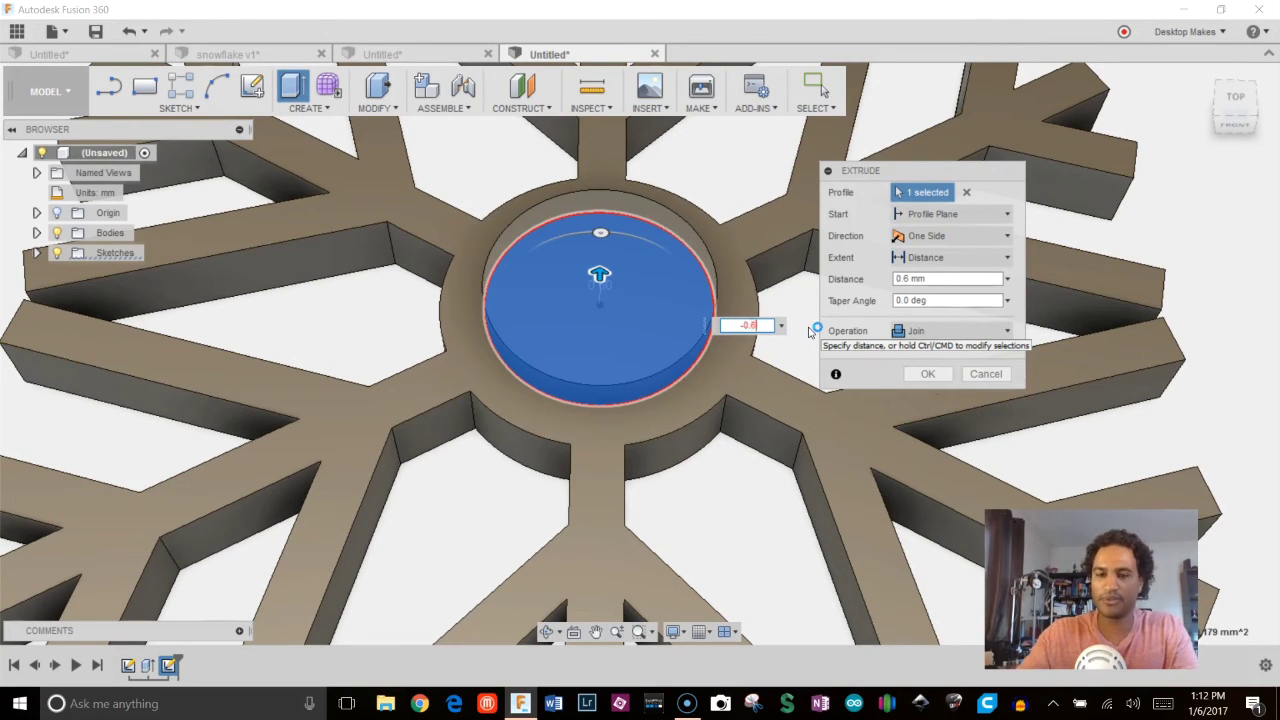
pyautogui.press('Return')
pyautogui.scroll(-10, 814, 414)
pyautogui.keyDown('shift'); pyautogui.moveTo(794, 337); pyautogui.dragTo(806, 400, button='middle'); pyautogui.keyUp('shift')
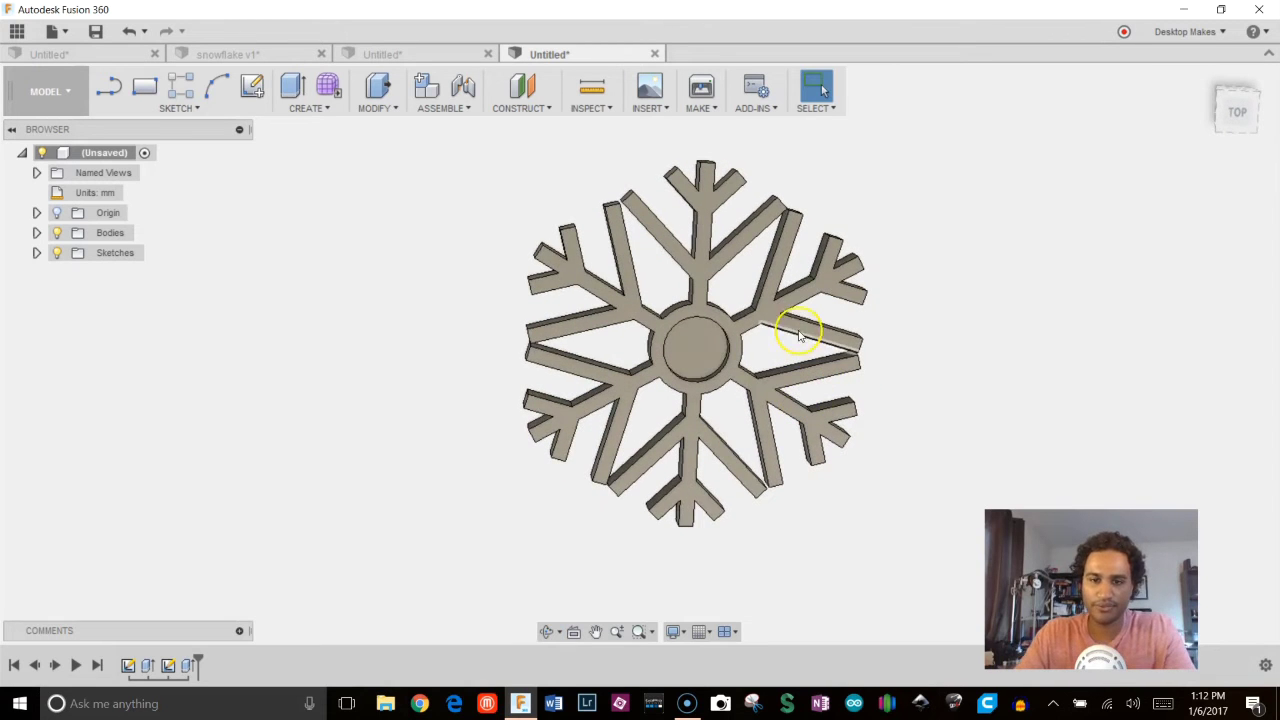
pyautogui.scroll(2, 804, 325)
pyautogui.scroll(-3, 805, 323)
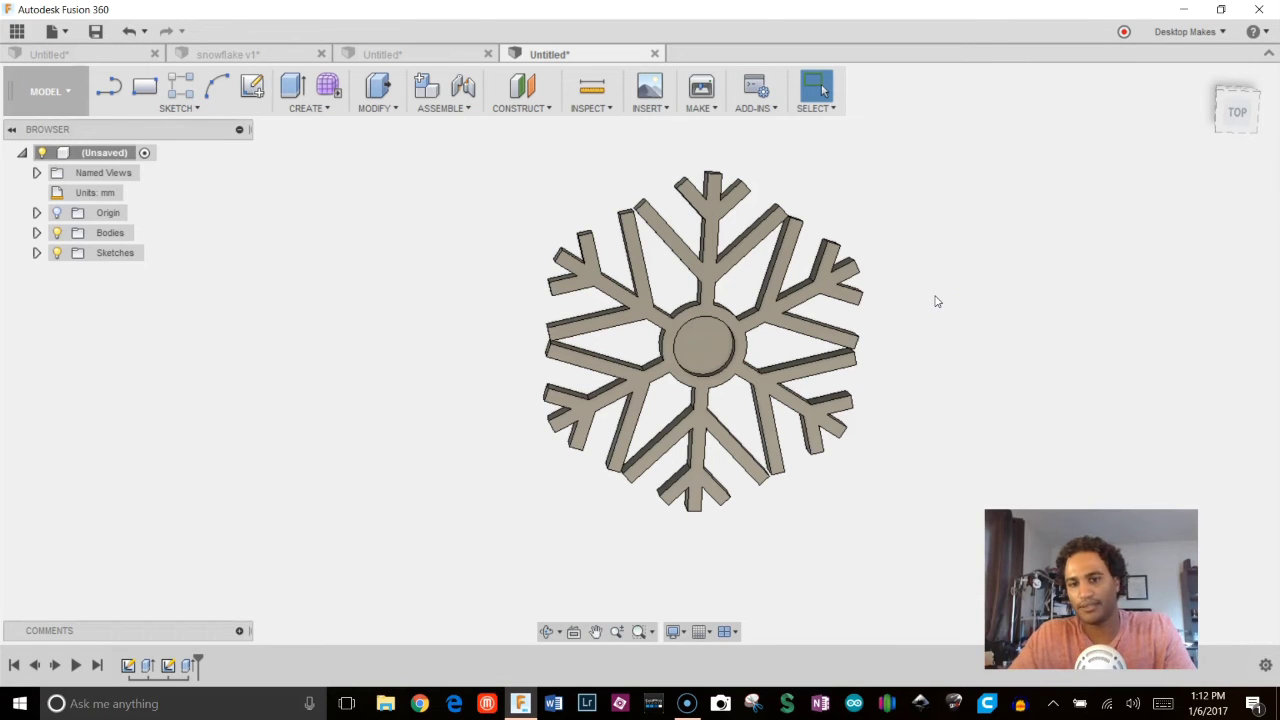
pyautogui.scroll(4, 933, 301)
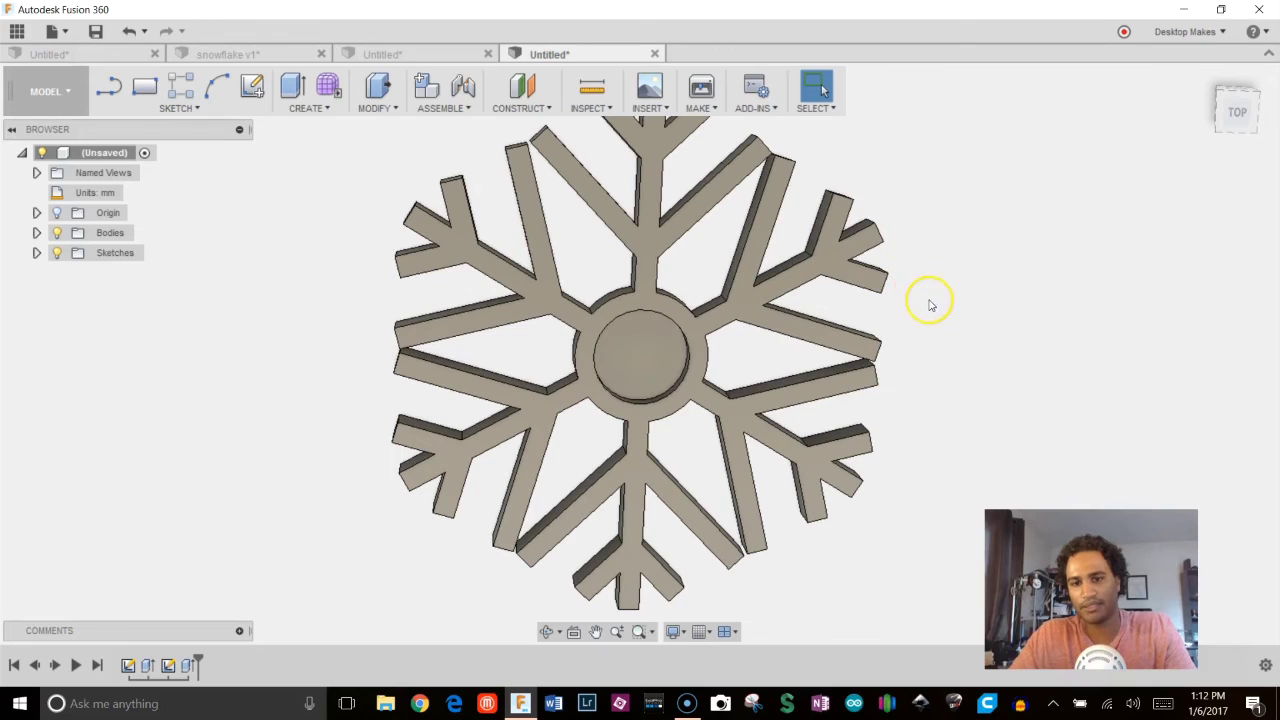
# Start a new sketch on the snowflake's top face, at the gap between two neighboring arms' long branch tips
pyautogui.keyDown('shift'); pyautogui.moveTo(1018, 294); pyautogui.dragTo(891, 371, button='middle'); pyautogui.keyUp('shift')
pyautogui.scroll(2, 690, 300)
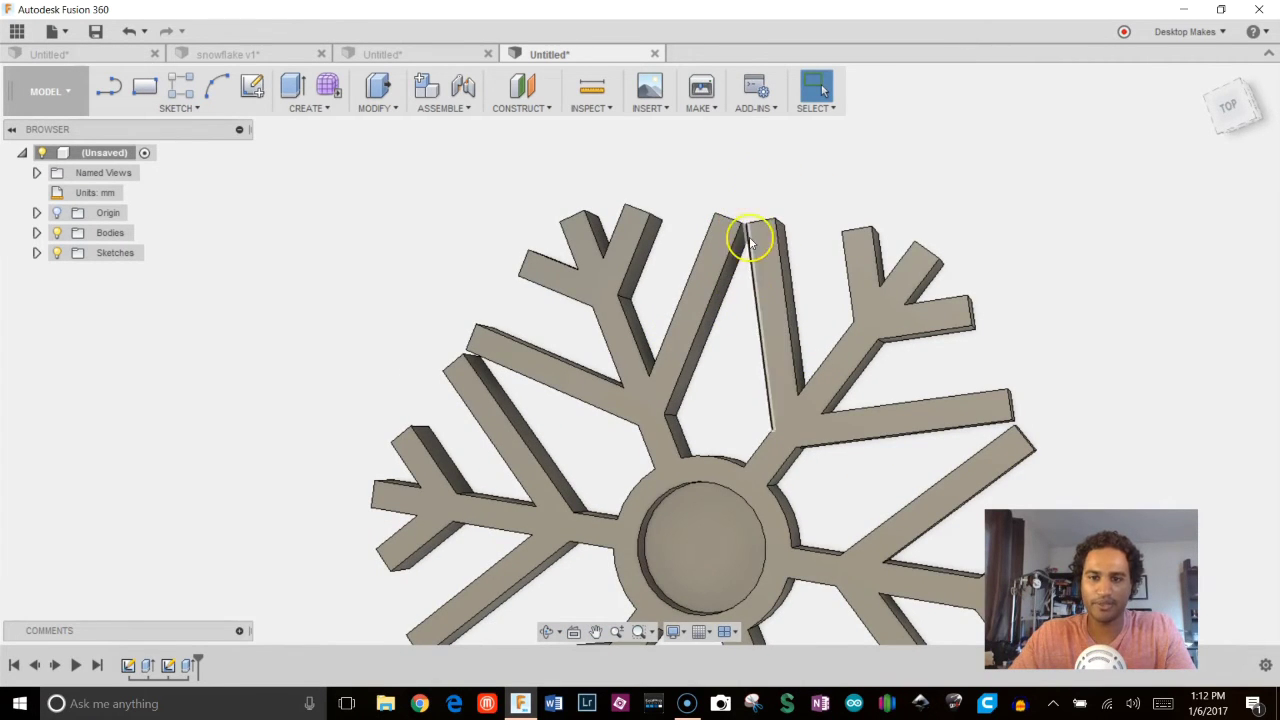
pyautogui.scroll(5, 740, 220)
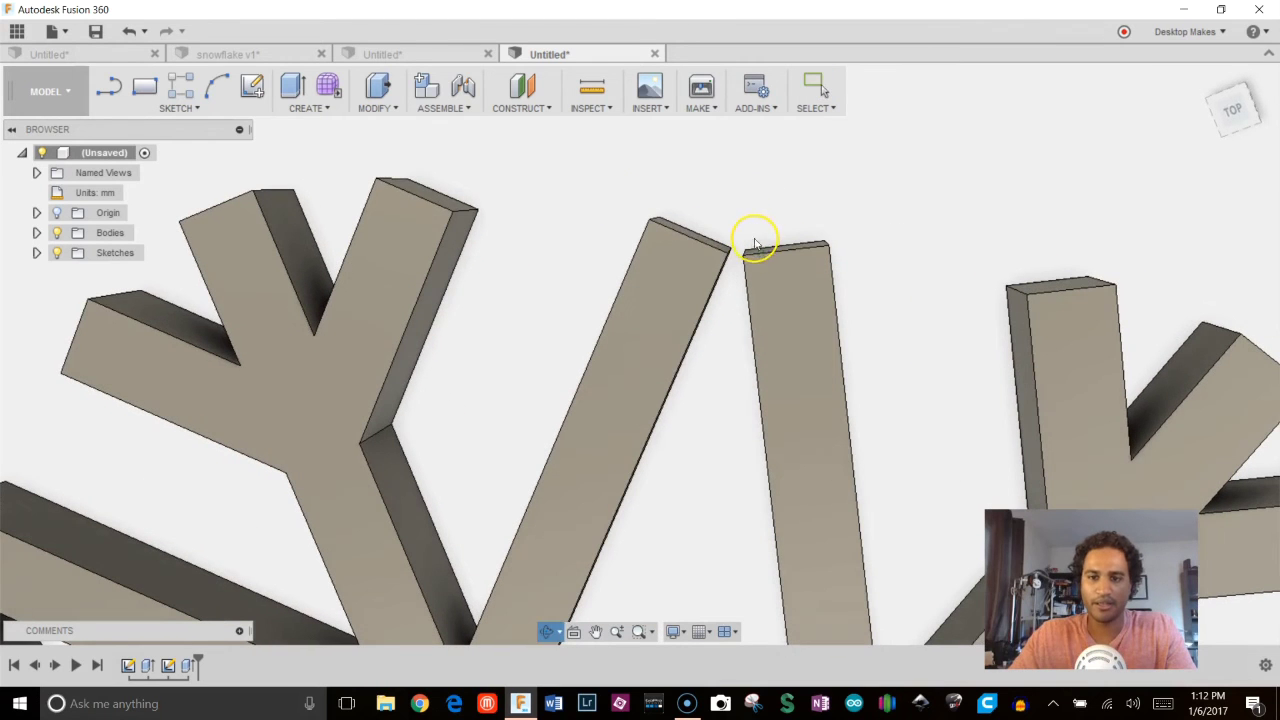
pyautogui.click(175, 108)
pyautogui.click(125, 126)
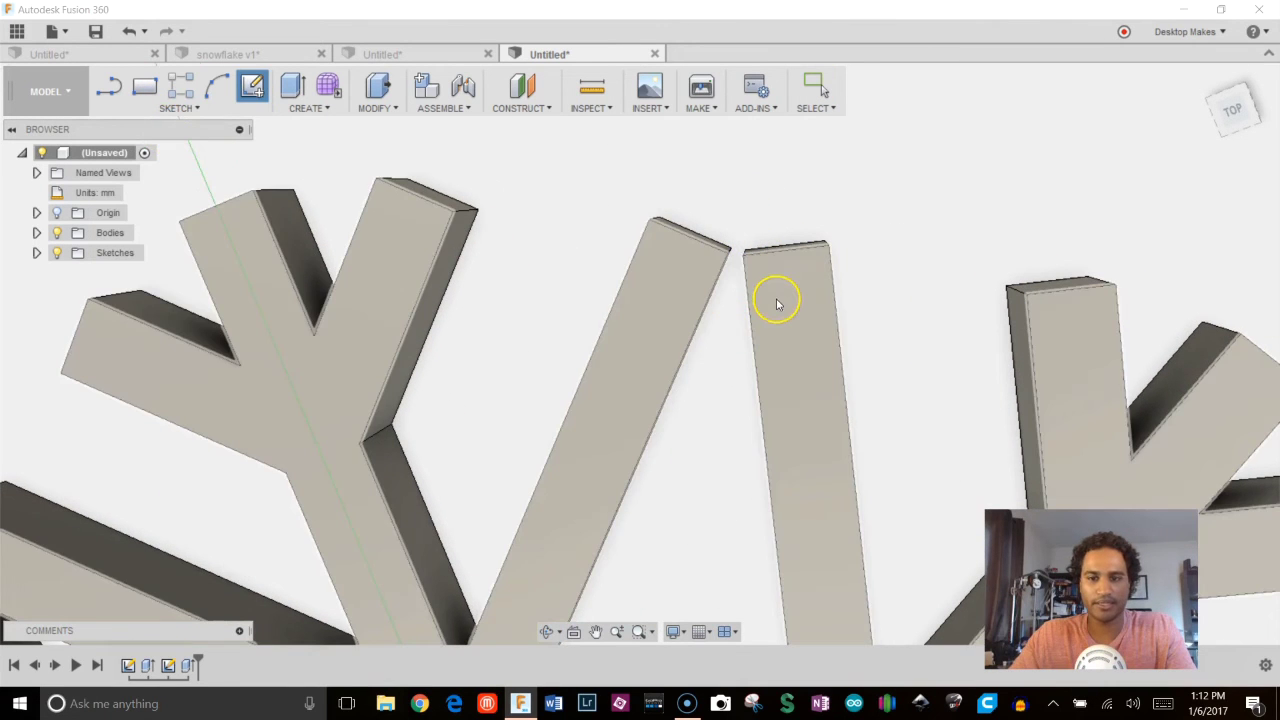
pyautogui.click(778, 303)
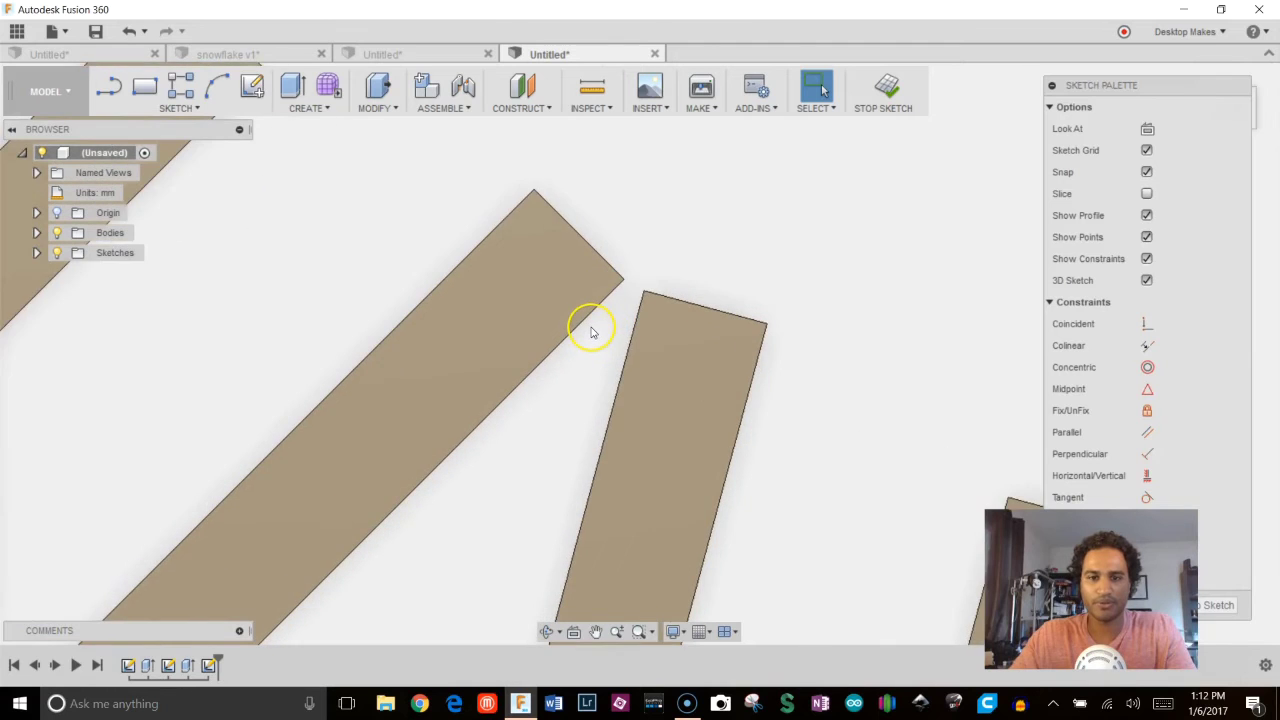
# Draw a 3-point arc bulging outward between the two branch tips' outer corners, spanning about 1.69 mm
pyautogui.click(196, 106)
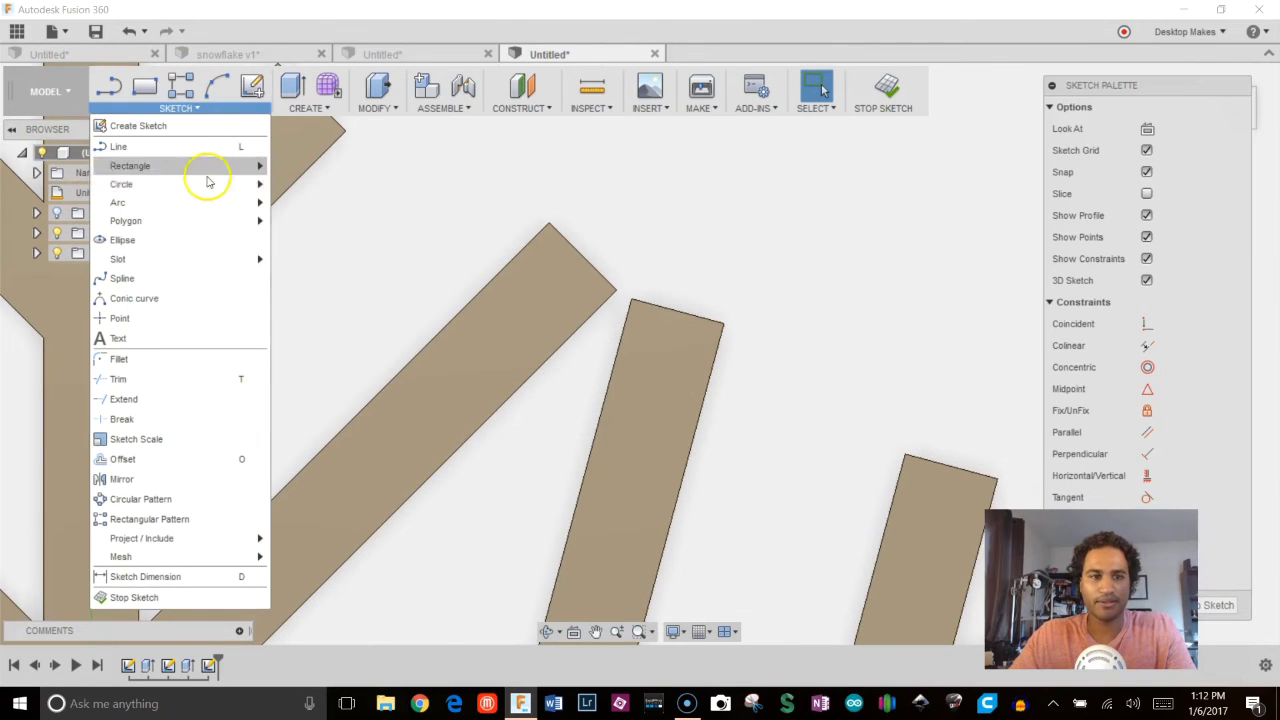
pyautogui.moveTo(207, 203)
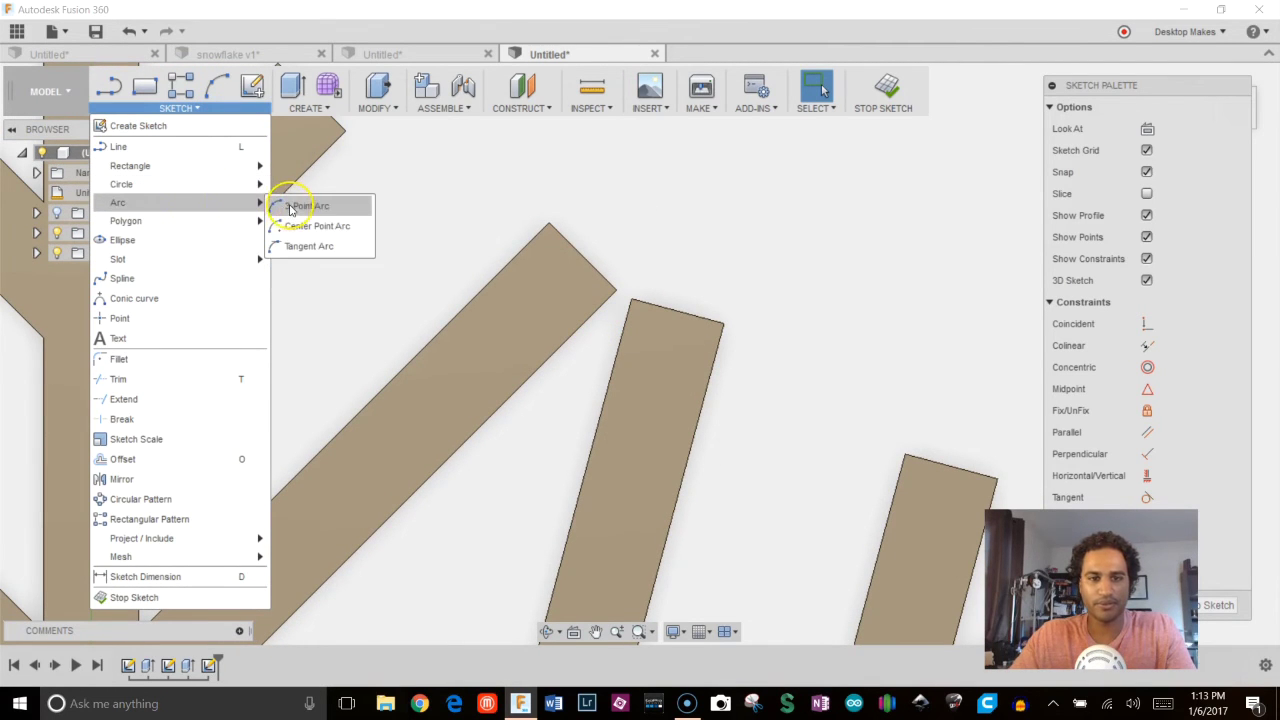
pyautogui.click(310, 200)
pyautogui.click(549, 221)
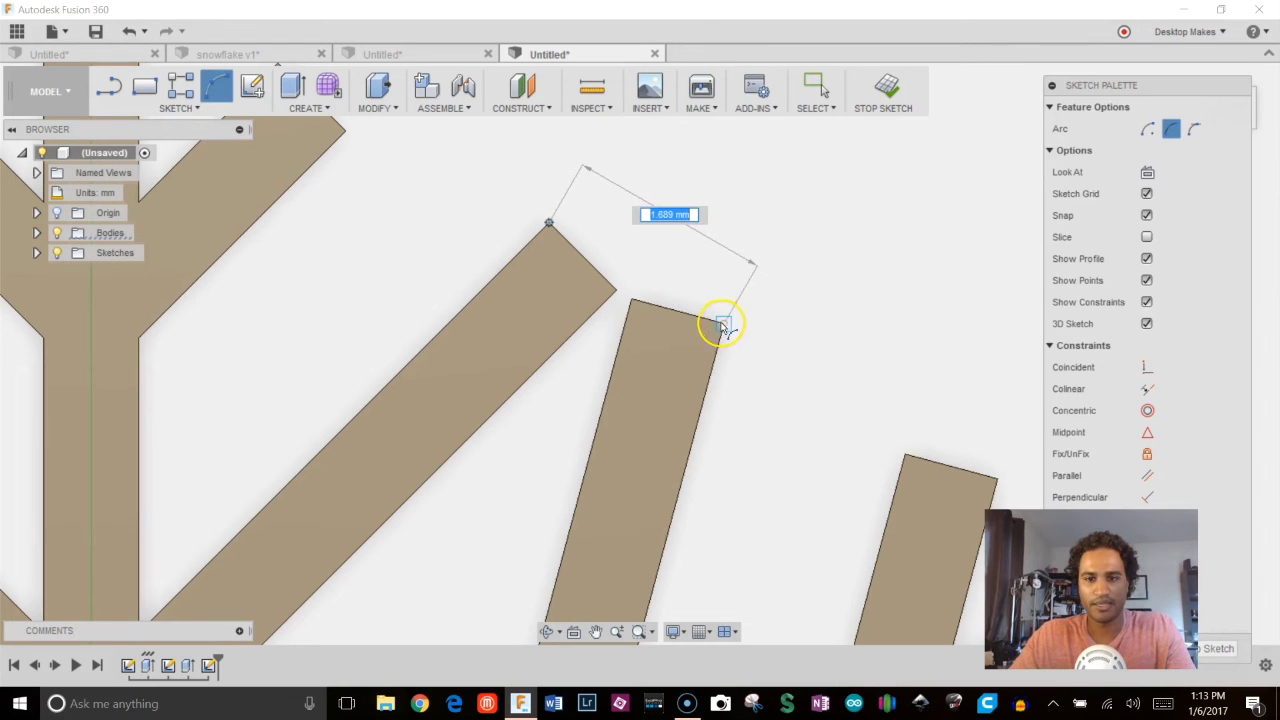
pyautogui.click(724, 323)
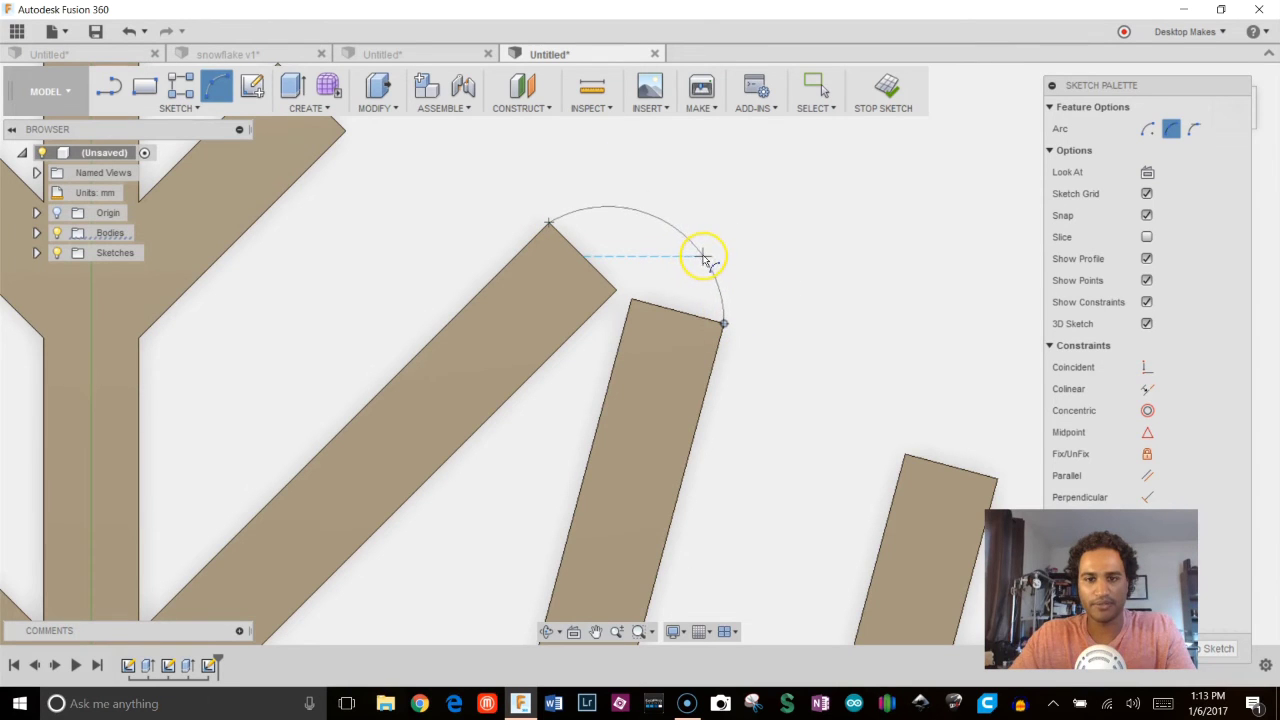
pyautogui.click(700, 258)
# Draw a line joining the inner corners of the two branch tips to close the profile under the arc
pyautogui.scroll(5, 643, 292)
pyautogui.press('l')
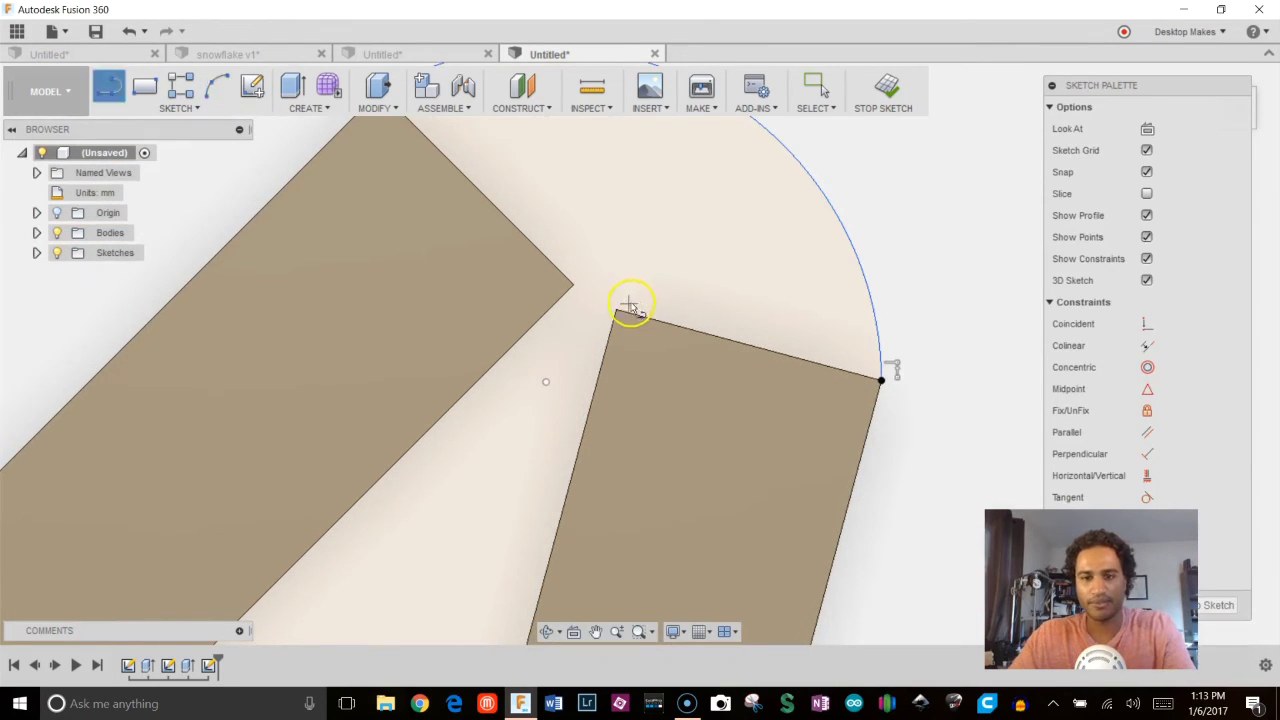
pyautogui.click(616, 310)
pyautogui.click(573, 285)
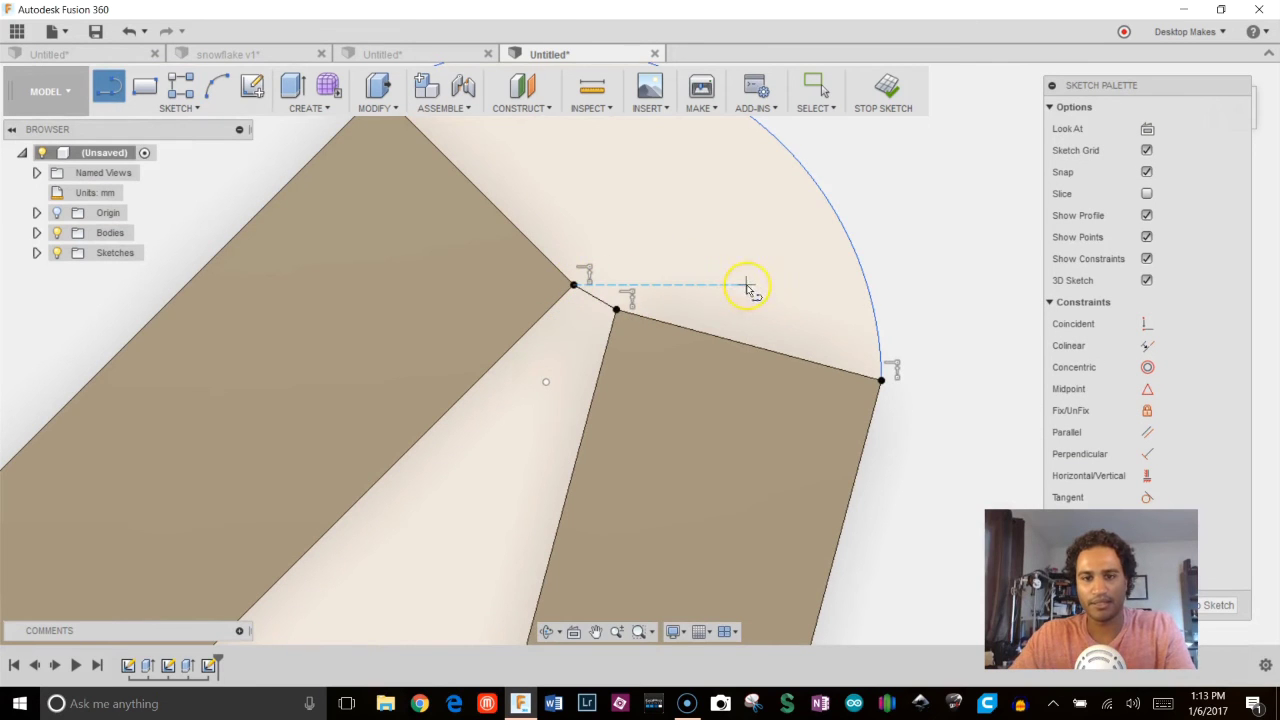
pyautogui.press('Escape')
pyautogui.scroll(-2, 881, 267)
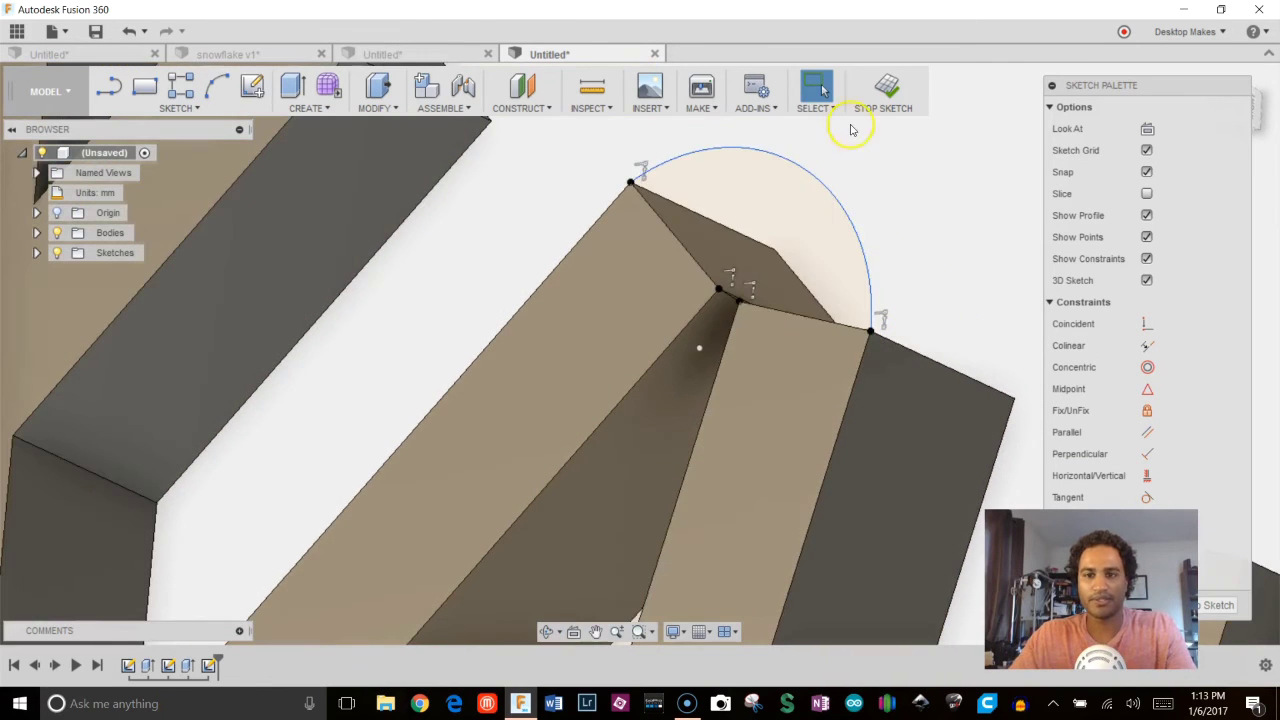
# Finish the sketch and extrude the arc profile to the snowflake's bottom face, joining it to the body as a connector
pyautogui.click(884, 97)
pyautogui.click(758, 228)
pyautogui.press('e')
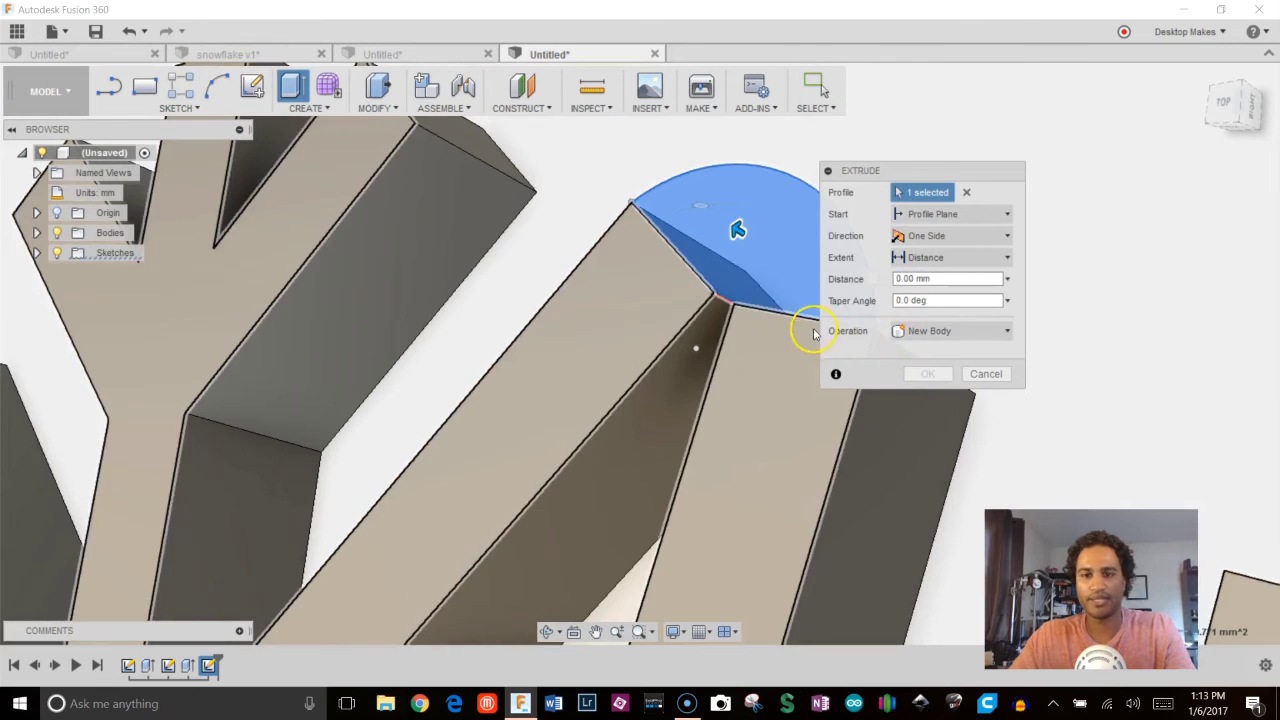
pyautogui.keyDown('shift'); pyautogui.moveTo(780, 386); pyautogui.dragTo(583, 383, button='middle'); pyautogui.keyUp('shift')
pyautogui.keyDown('shift'); pyautogui.moveTo(486, 349); pyautogui.dragTo(527, 277, button='middle'); pyautogui.keyUp('shift')
pyautogui.moveTo(527, 277); pyautogui.dragTo(603, 329)
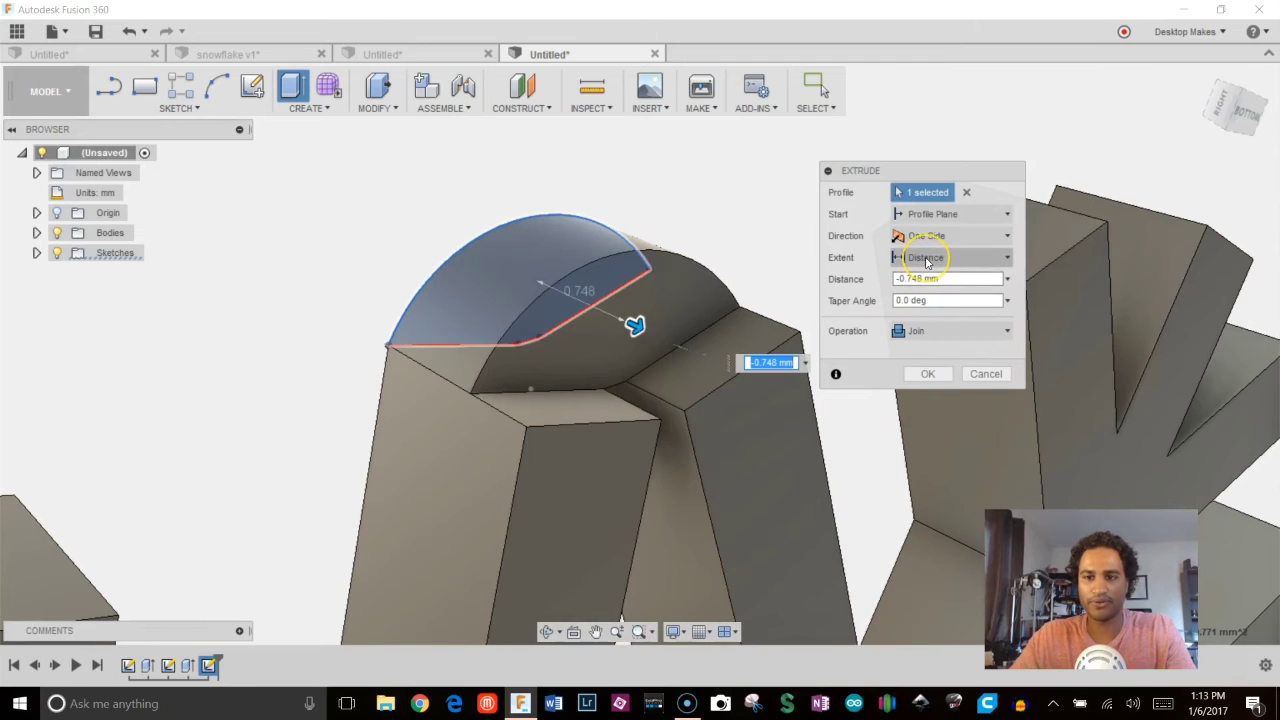
pyautogui.click(926, 258)
pyautogui.click(940, 294)
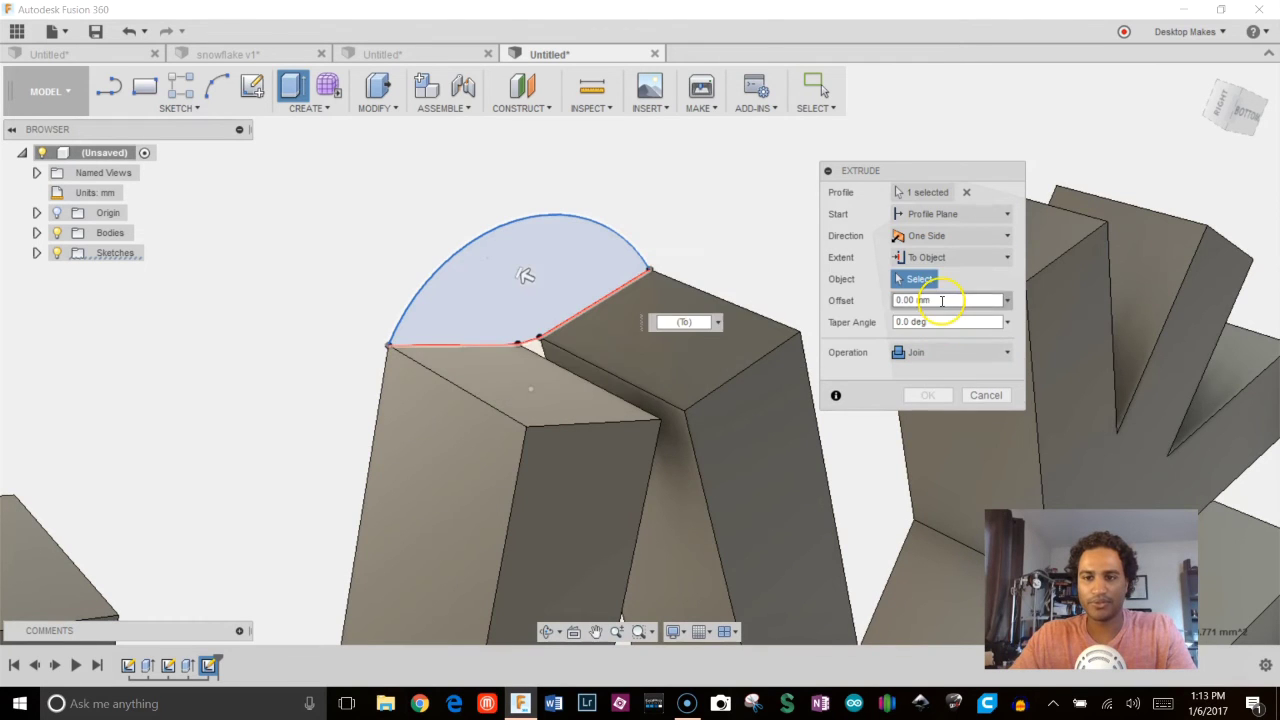
pyautogui.click(586, 500)
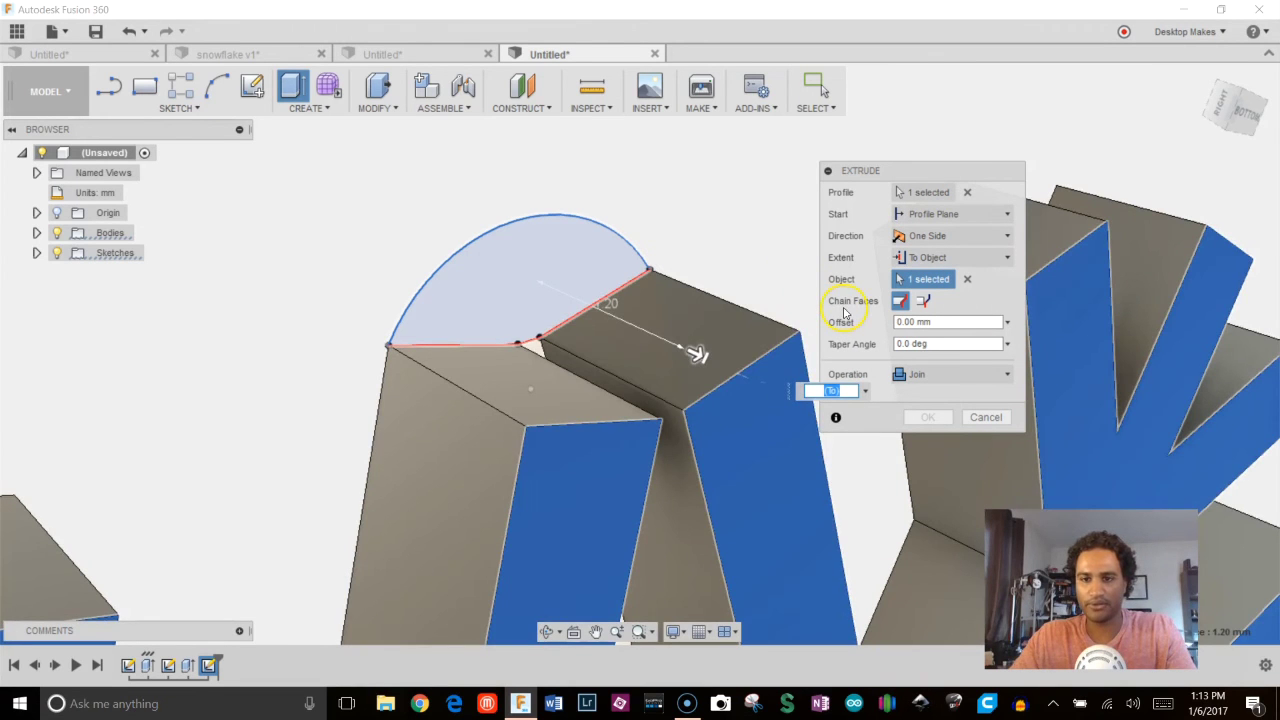
pyautogui.click(924, 302)
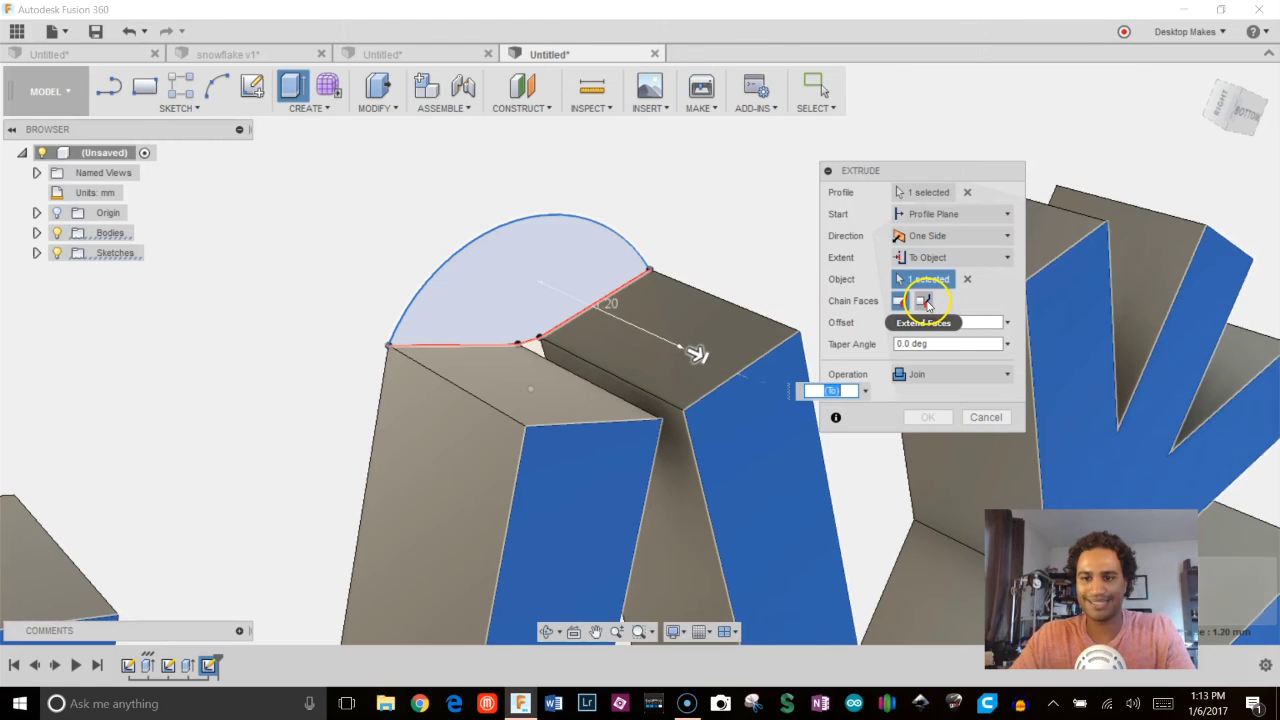
pyautogui.click(938, 417)
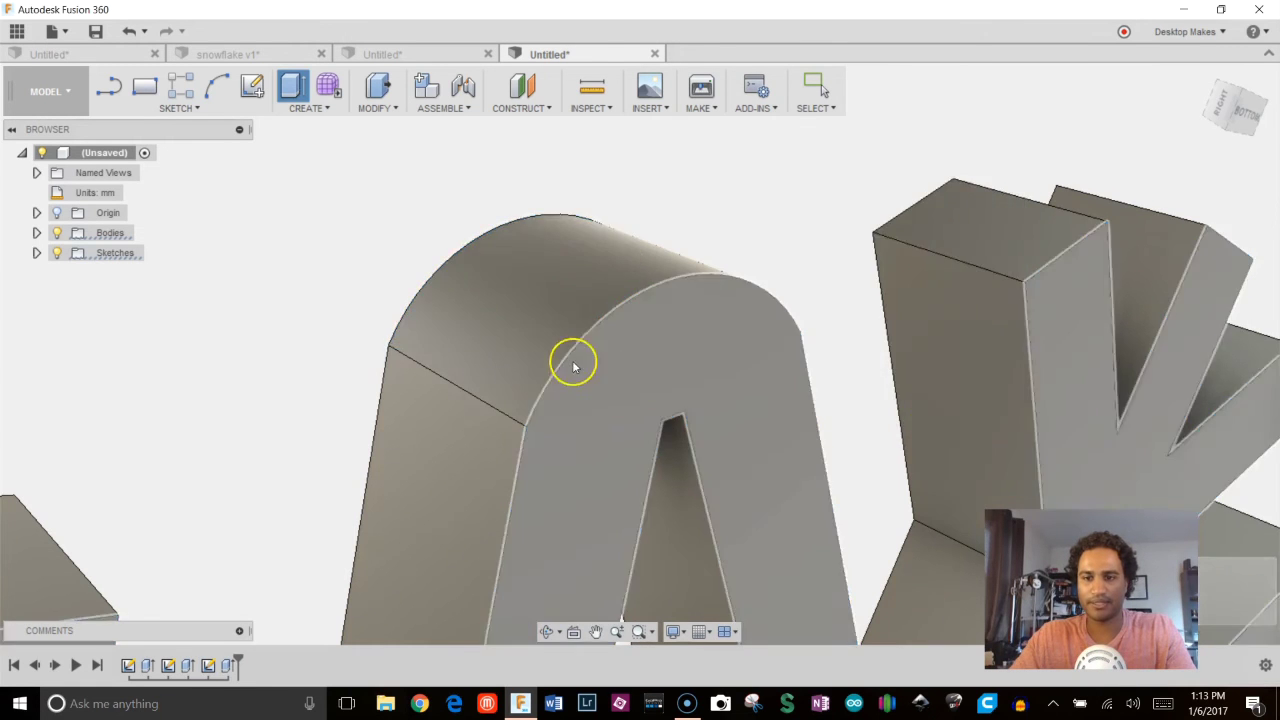
# Examine the rounded connector and the open gap between the next pair of neighboring long branch tips
pyautogui.scroll(-4, 569, 364)
pyautogui.keyDown('shift'); pyautogui.moveTo(554, 374); pyautogui.dragTo(763, 383, button='middle'); pyautogui.keyUp('shift')
pyautogui.scroll(-5, 763, 383)
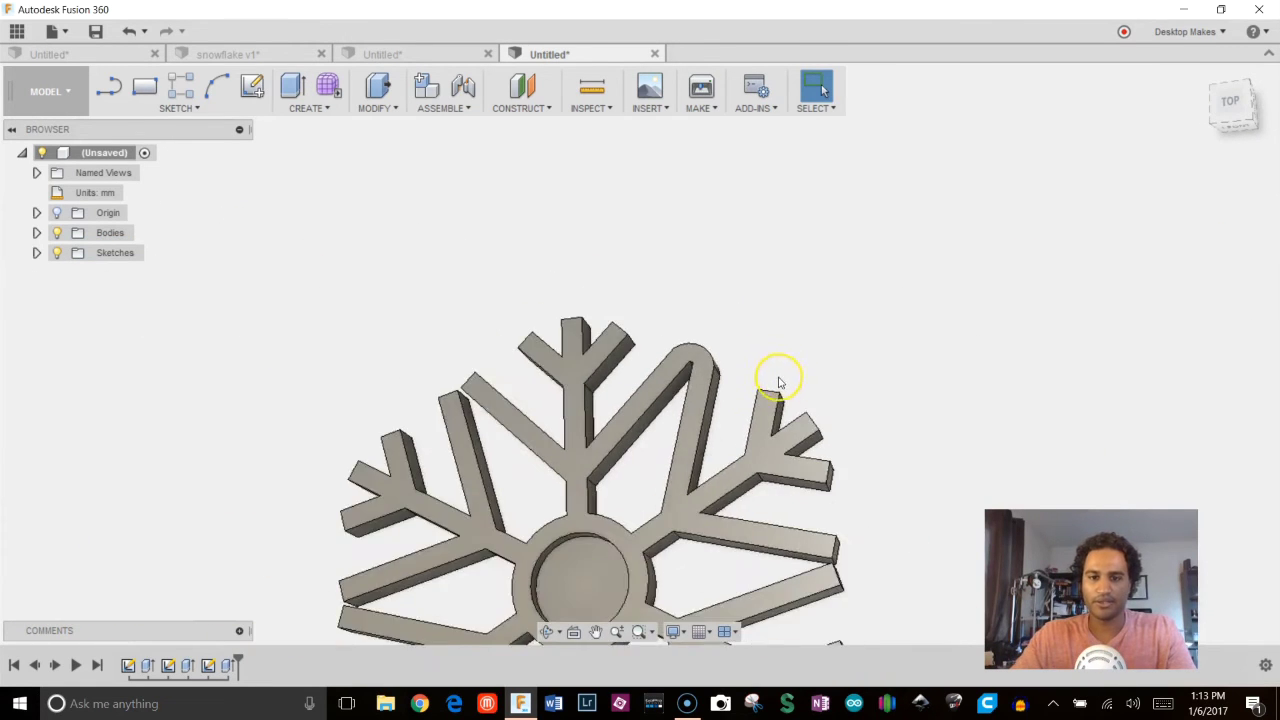
pyautogui.moveTo(739, 549); pyautogui.dragTo(834, 341, button='middle')
pyautogui.keyDown('shift'); pyautogui.moveTo(771, 251); pyautogui.dragTo(789, 285, button='middle'); pyautogui.keyUp('shift')
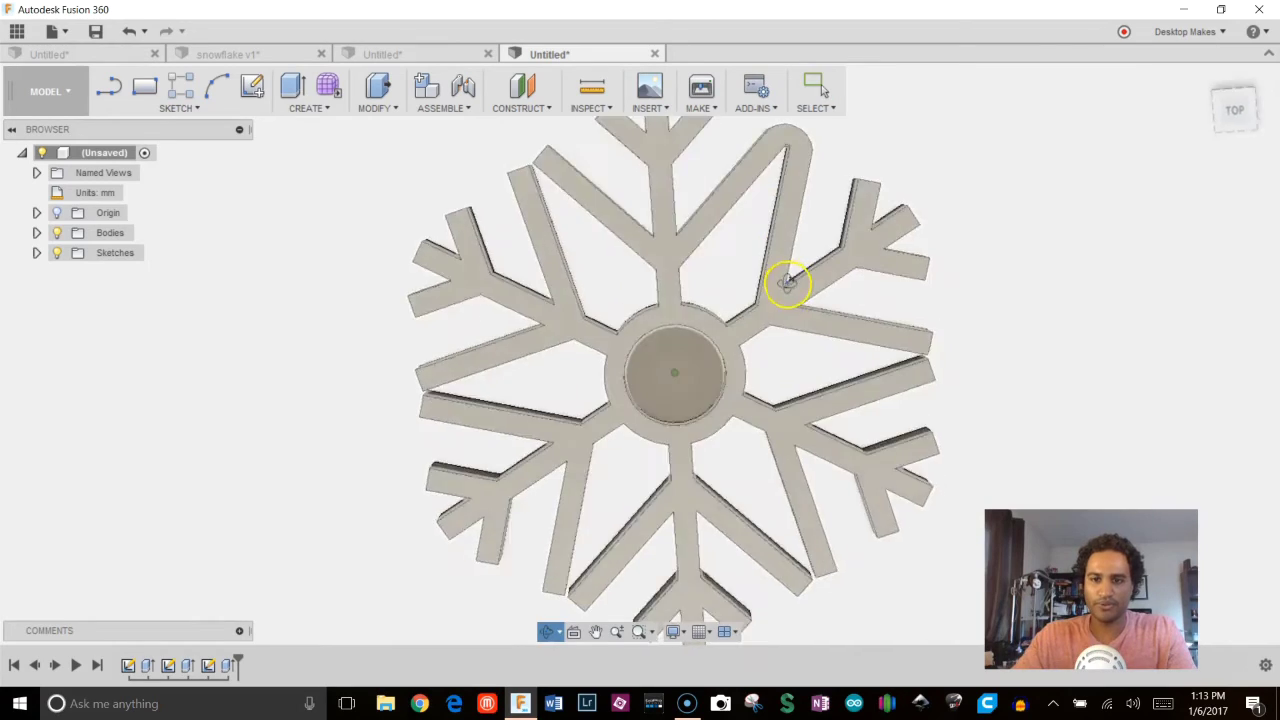
pyautogui.scroll(3, 528, 145)
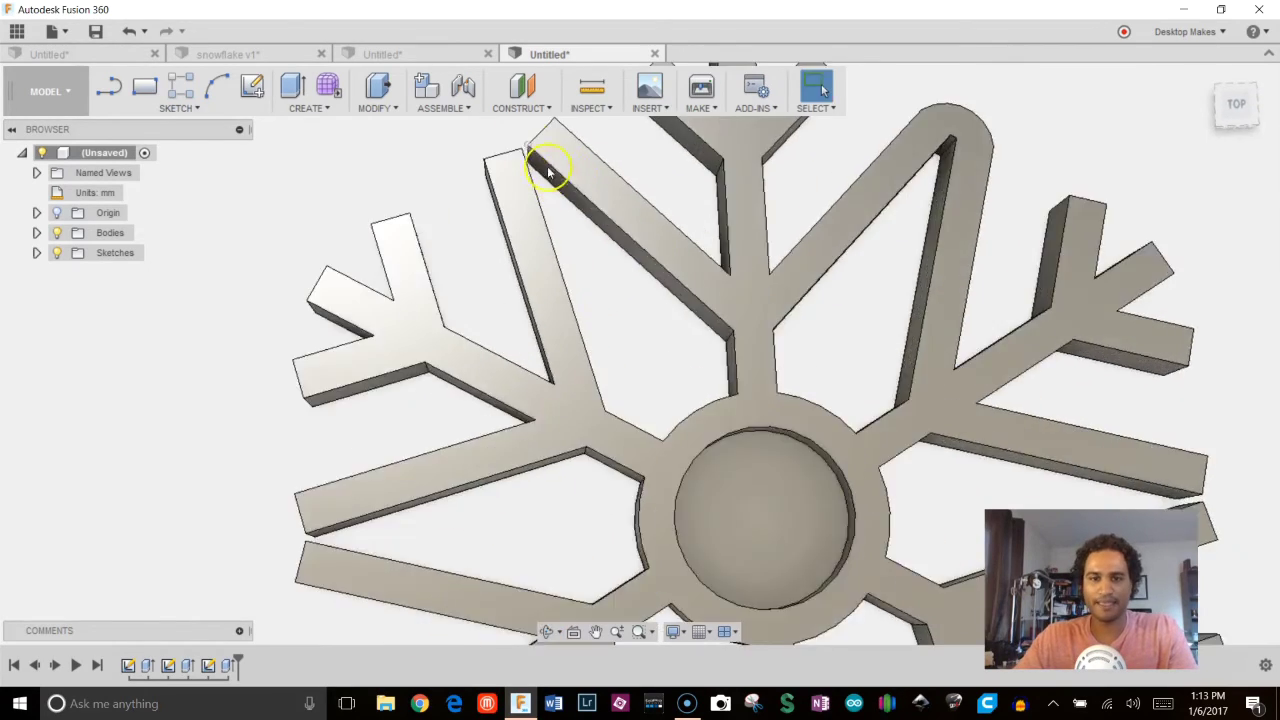
pyautogui.scroll(3, 528, 145)
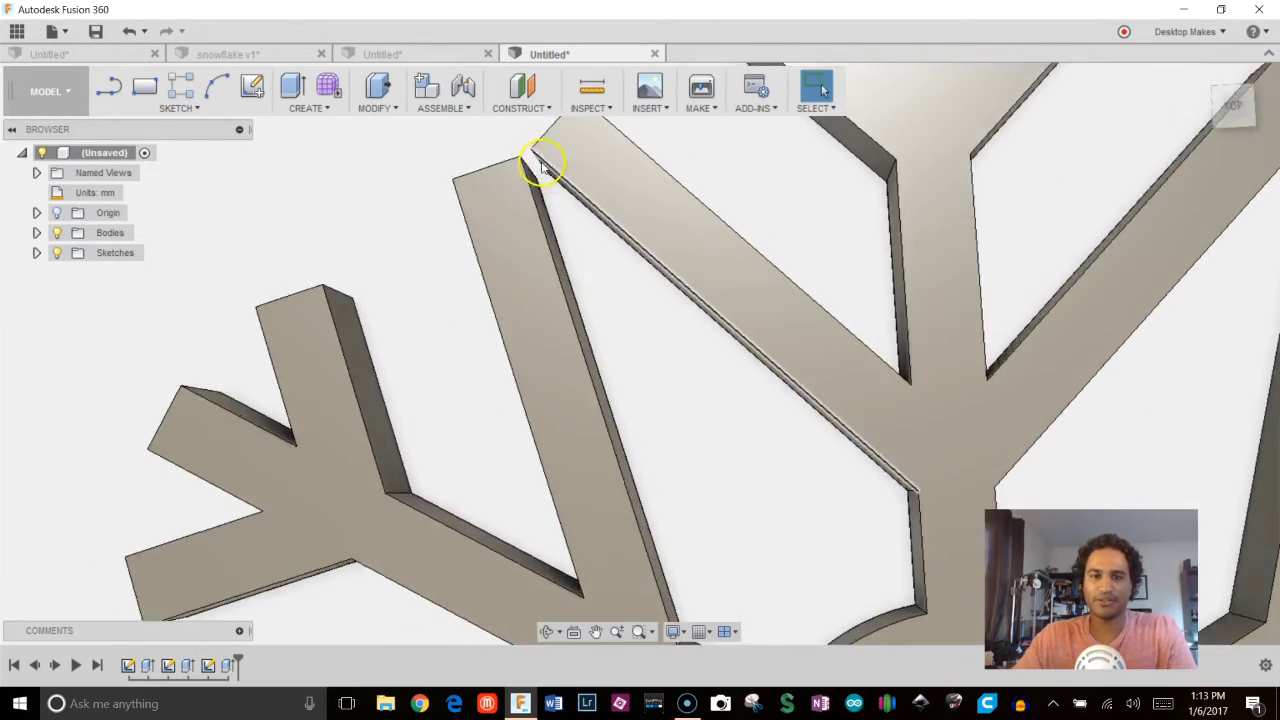
pyautogui.scroll(4, 531, 149)
pyautogui.scroll(-5, 549, 163)
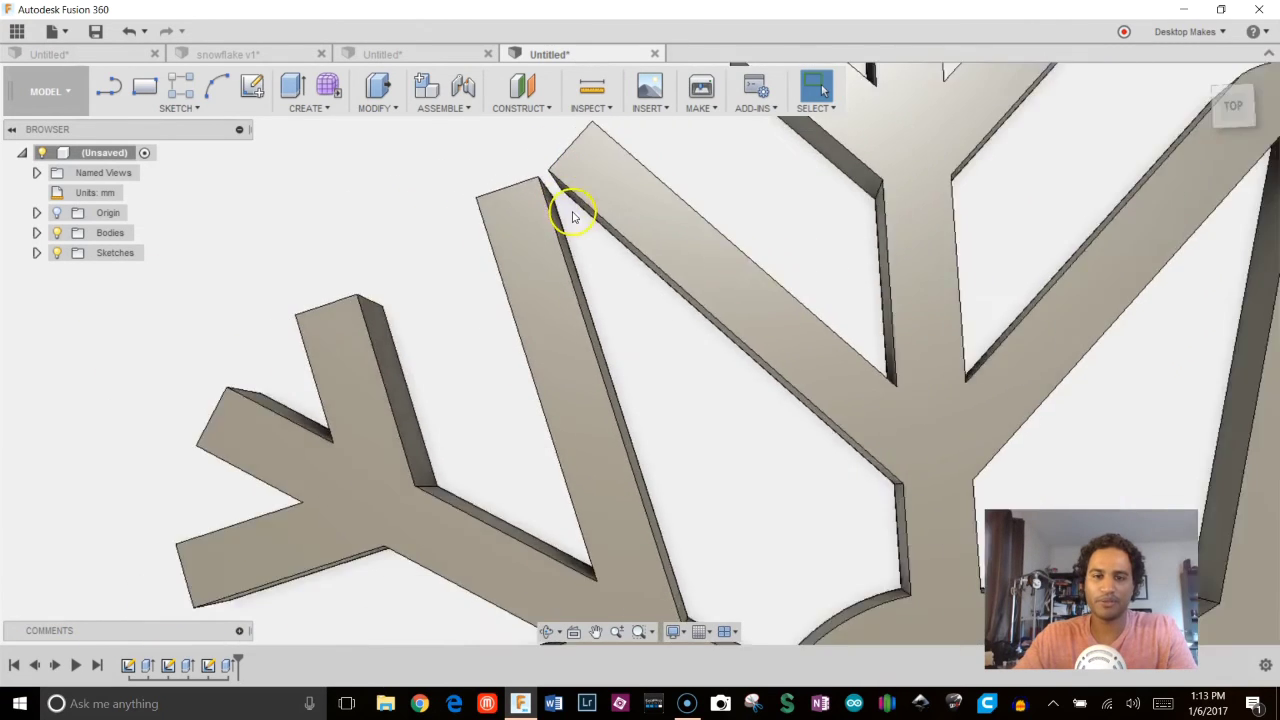
pyautogui.scroll(-4, 829, 366)
pyautogui.scroll(6, 309, 160)
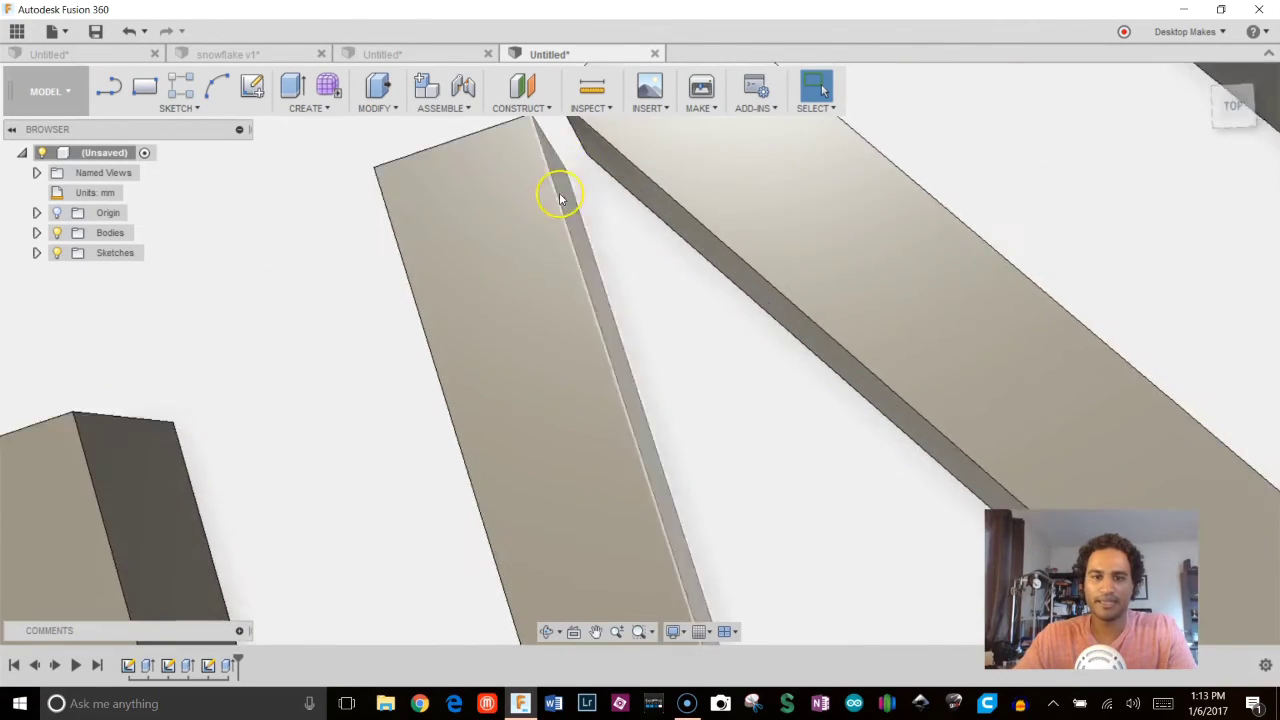
# Measure the distance between the facing top corners of the two unconnected long branch tips
pyautogui.moveTo(560, 166); pyautogui.dragTo(562, 445, button='middle')
pyautogui.scroll(3, 586, 385)
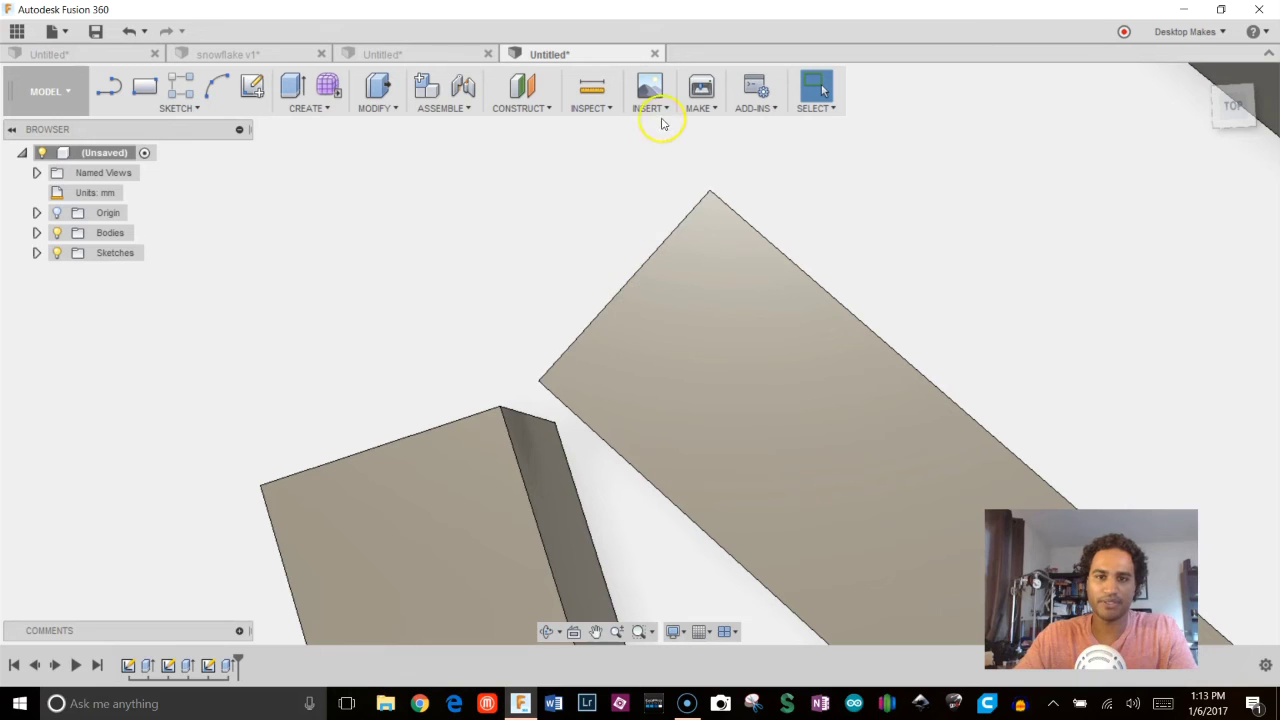
pyautogui.click(601, 110)
pyautogui.click(600, 127)
pyautogui.click(538, 384)
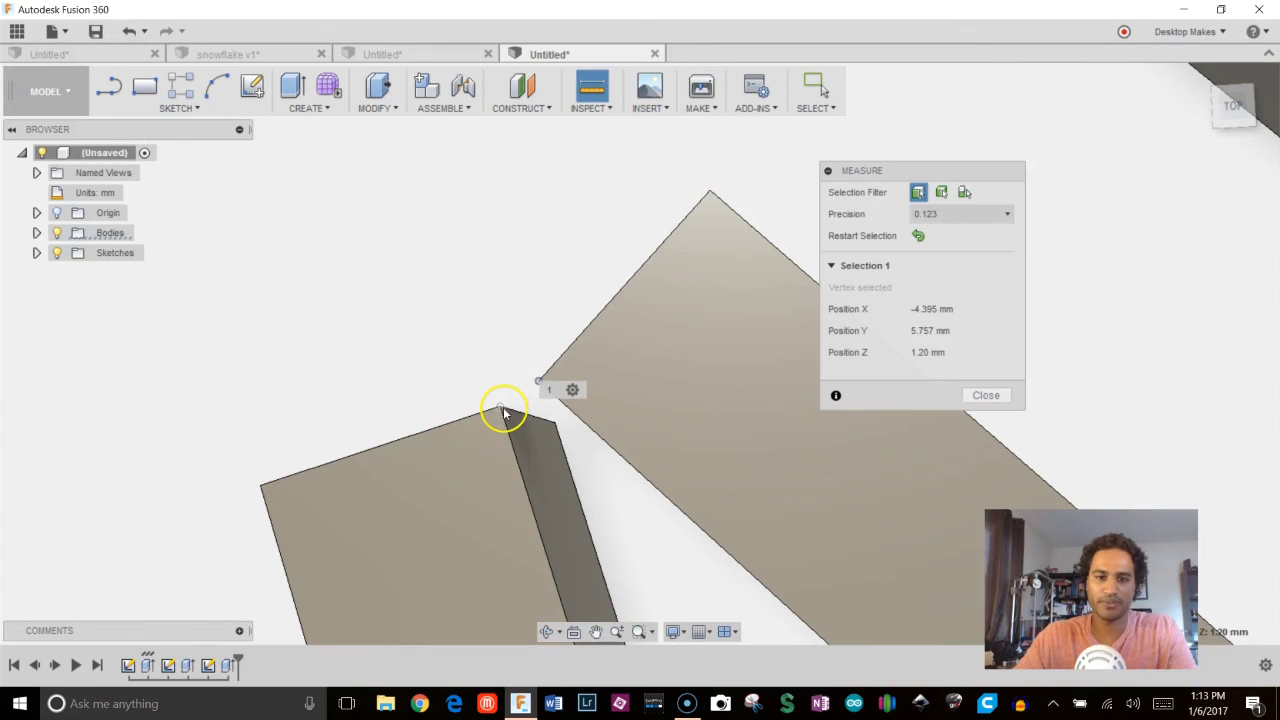
pyautogui.click(503, 410)
pyautogui.scroll(3, 420, 407)
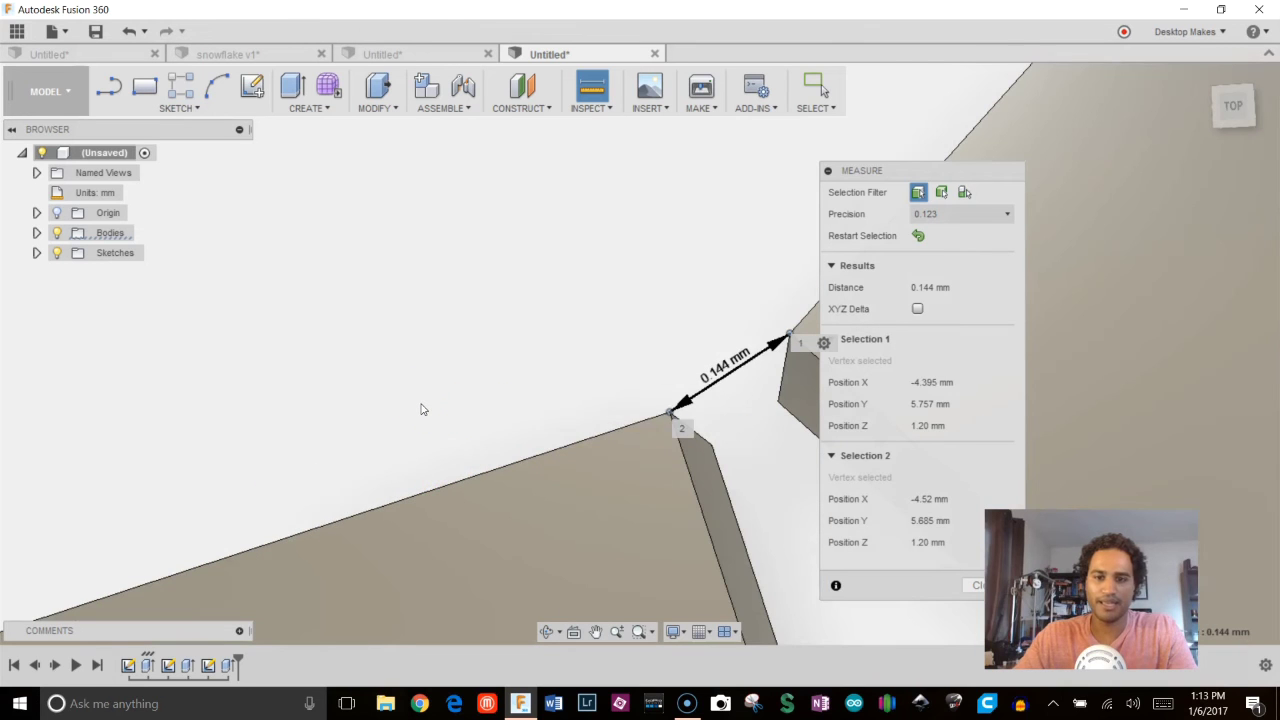
pyautogui.scroll(-5, 421, 409)
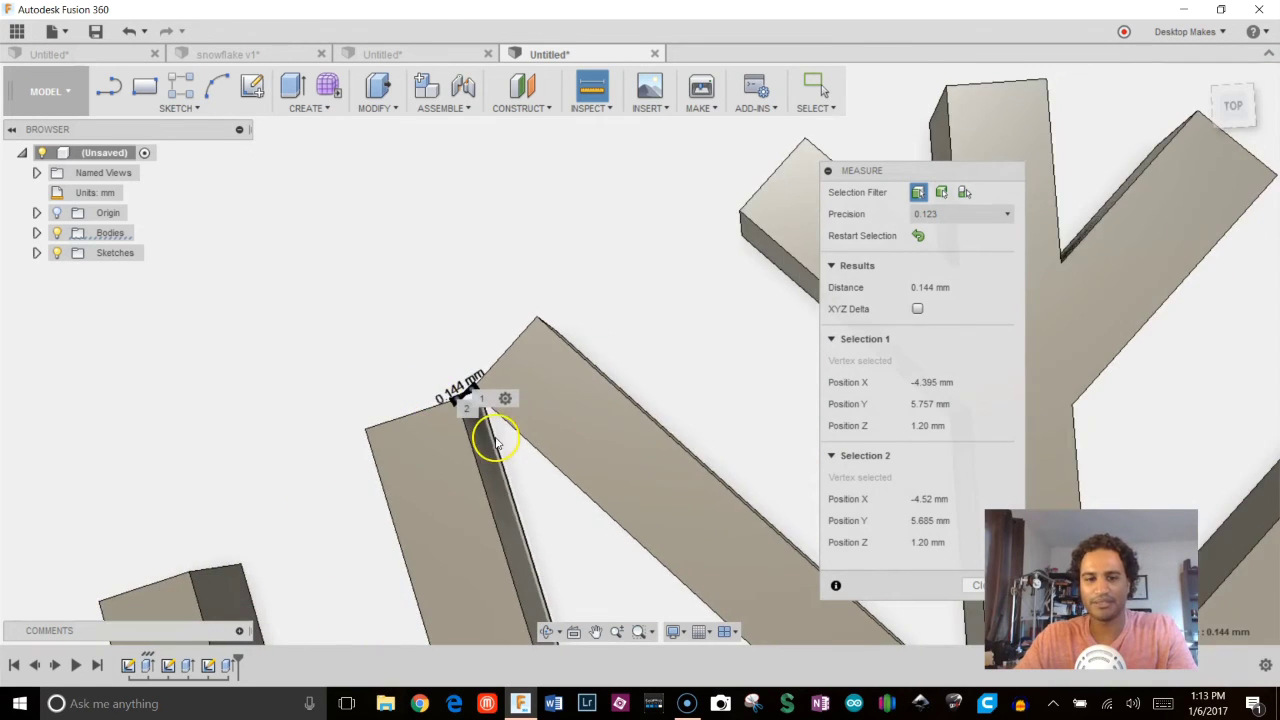
pyautogui.scroll(3, 496, 441)
pyautogui.scroll(-2, 651, 463)
pyautogui.moveTo(657, 431); pyautogui.dragTo(623, 352, button='middle')
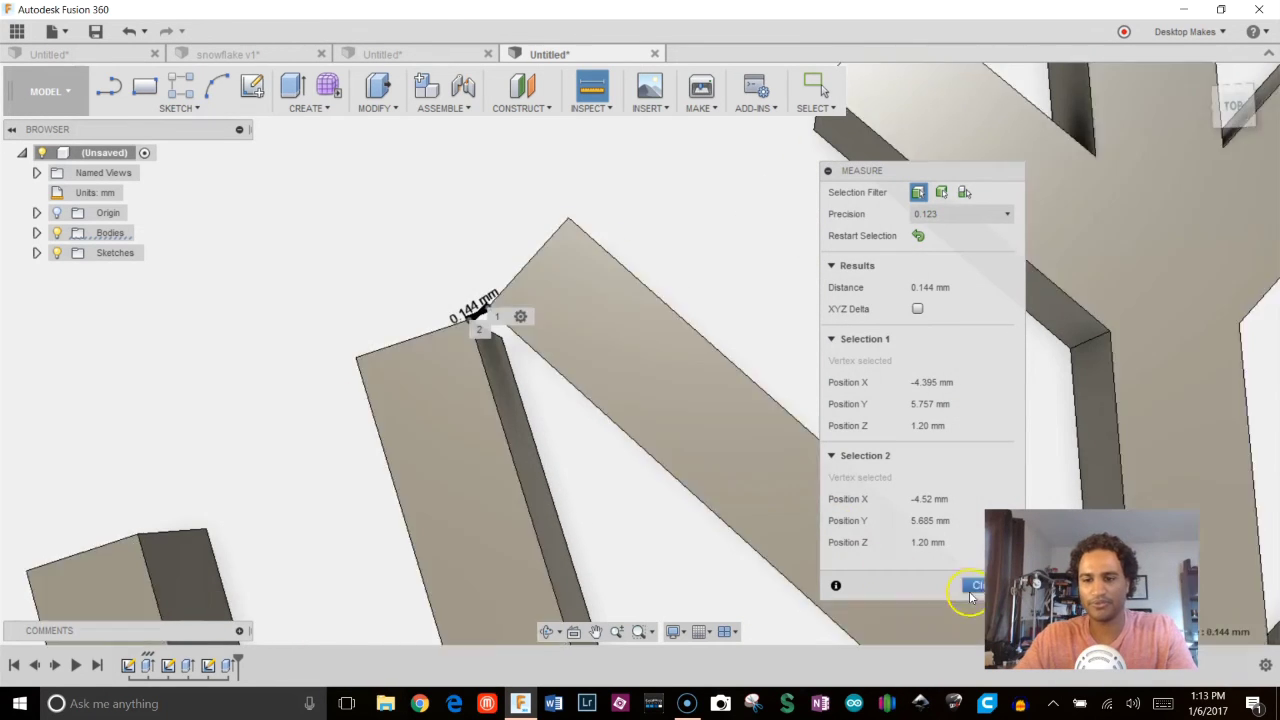
pyautogui.click(978, 585)
# Reopen the original snowflake sketch, pull the long branch's end line inward slightly to shorten the branches, and finish the sketch
pyautogui.scroll(-5, 917, 457)
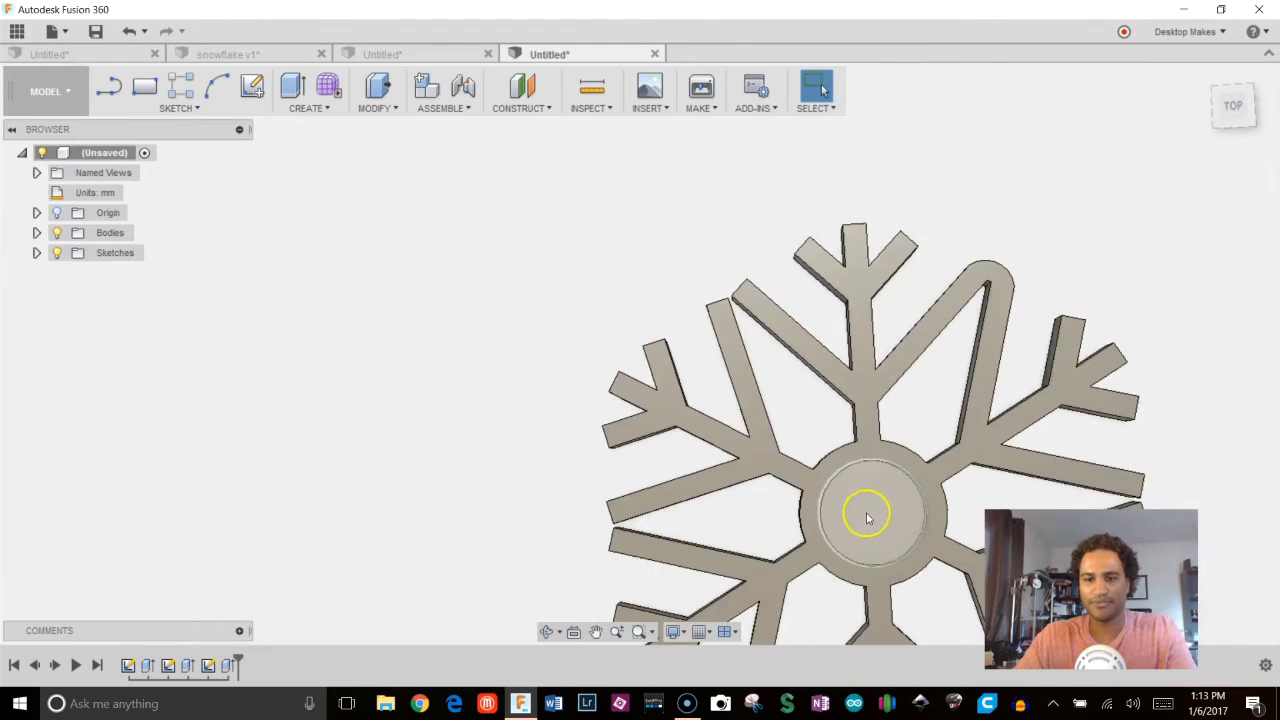
pyautogui.moveTo(735, 484); pyautogui.dragTo(710, 448, button='middle')
pyautogui.scroll(3, 697, 252)
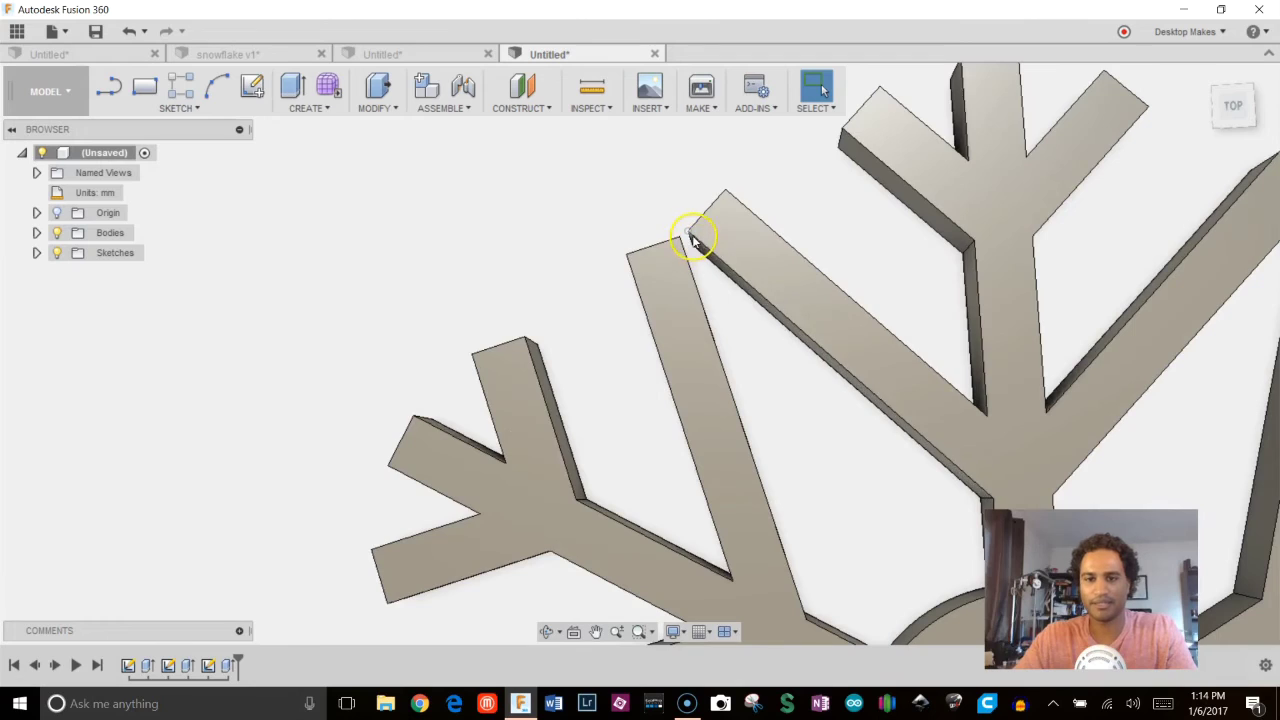
pyautogui.moveTo(487, 525); pyautogui.dragTo(414, 463, button='middle')
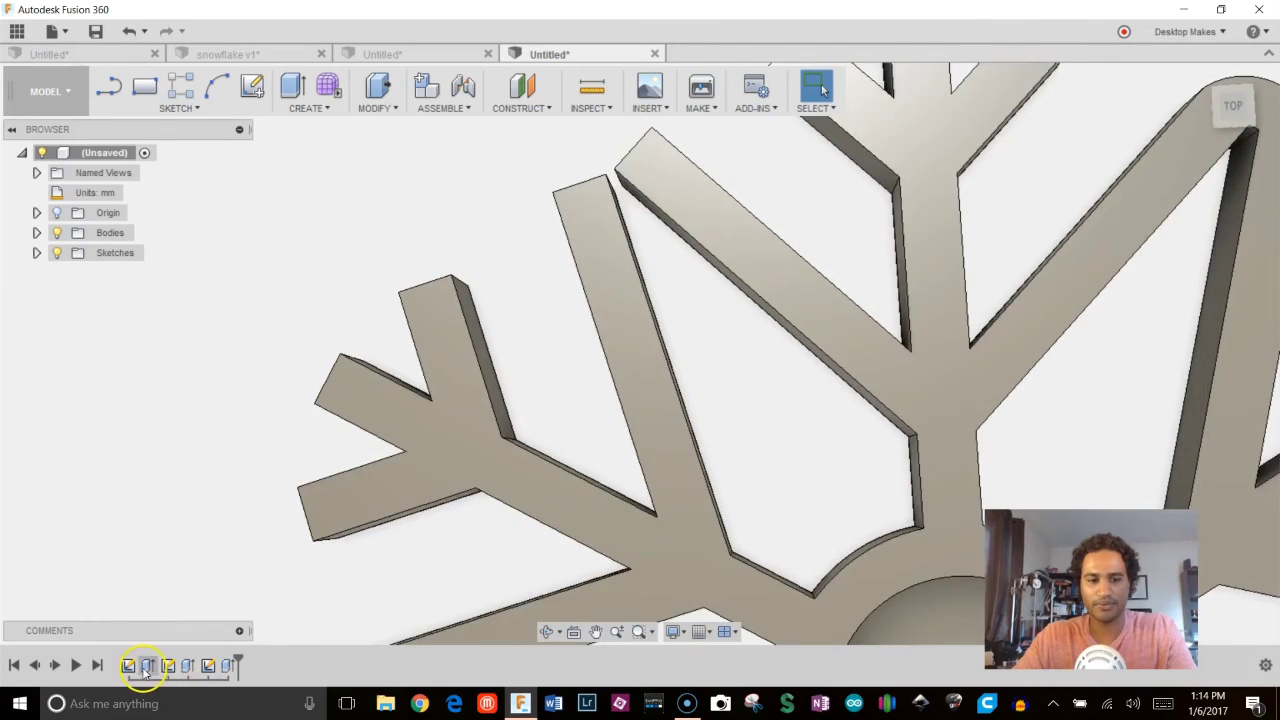
pyautogui.doubleClick(128, 665)
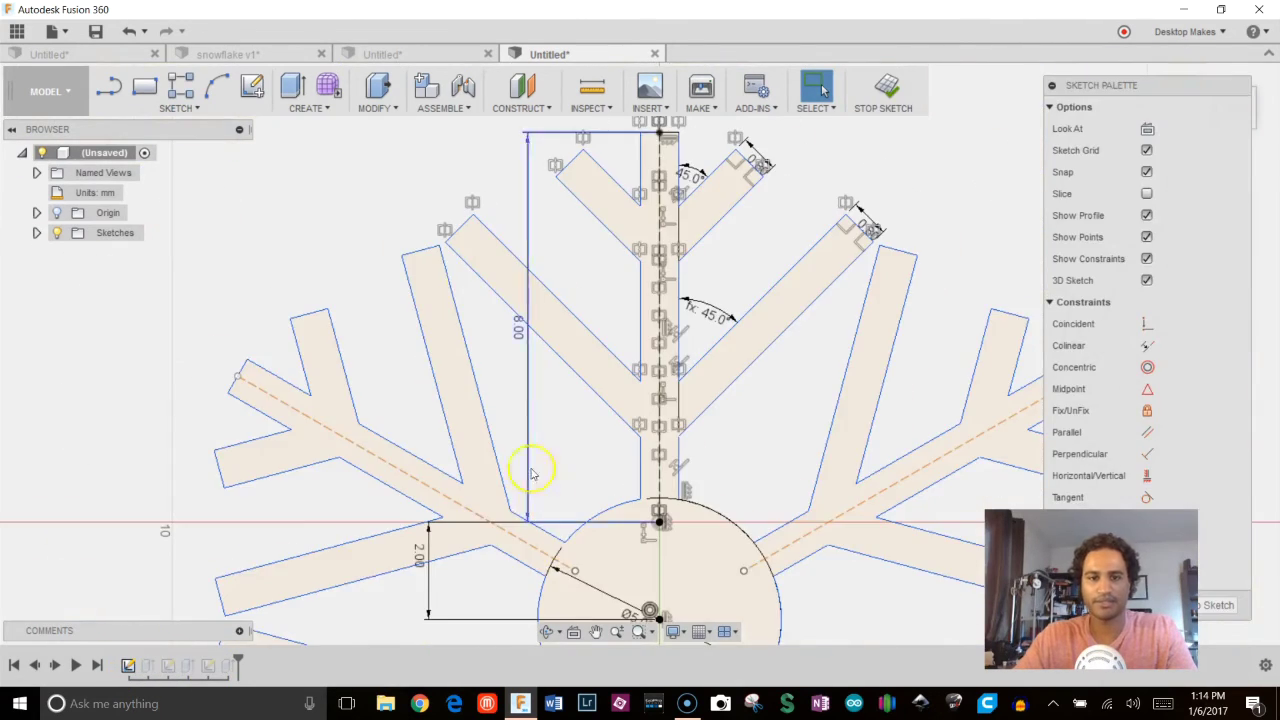
pyautogui.scroll(-5, 771, 343)
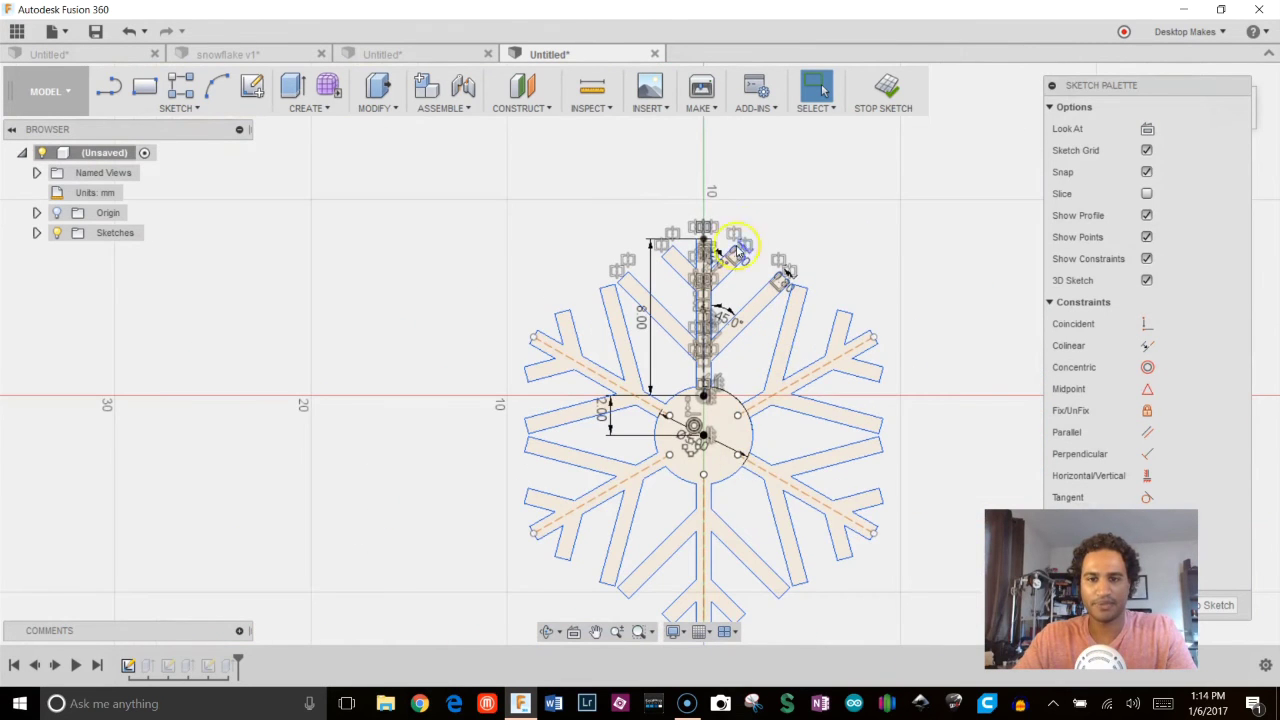
pyautogui.scroll(5, 745, 237)
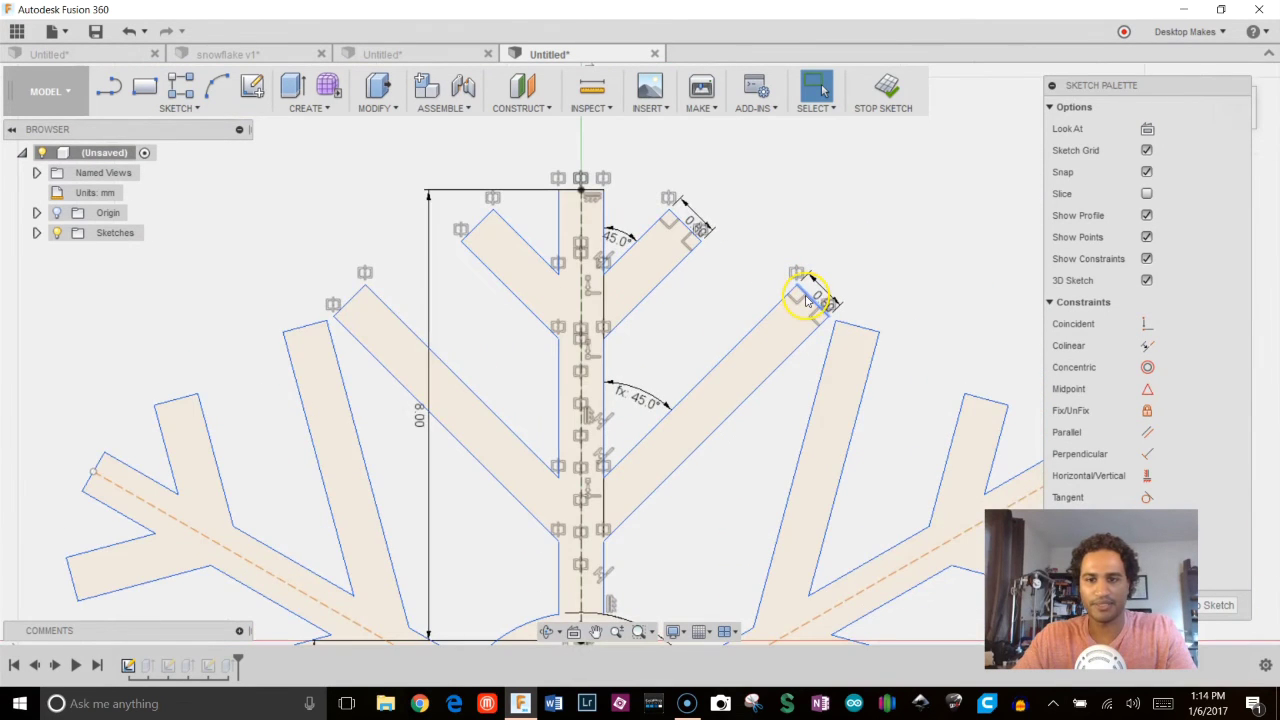
pyautogui.moveTo(808, 298); pyautogui.dragTo(791, 312)
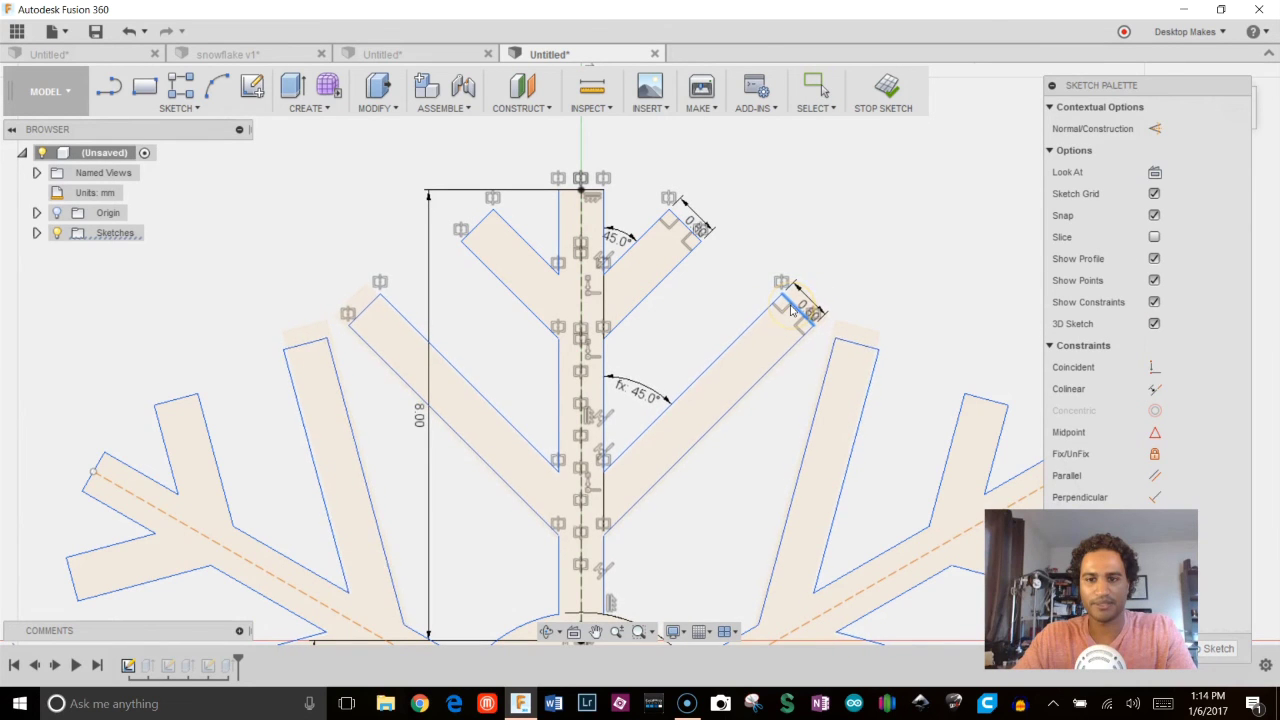
pyautogui.click(886, 92)
# Examine the rounded connector's outer curve and inner edge between the two joined branch tips
pyautogui.scroll(-3, 880, 148)
pyautogui.scroll(-4, 880, 308)
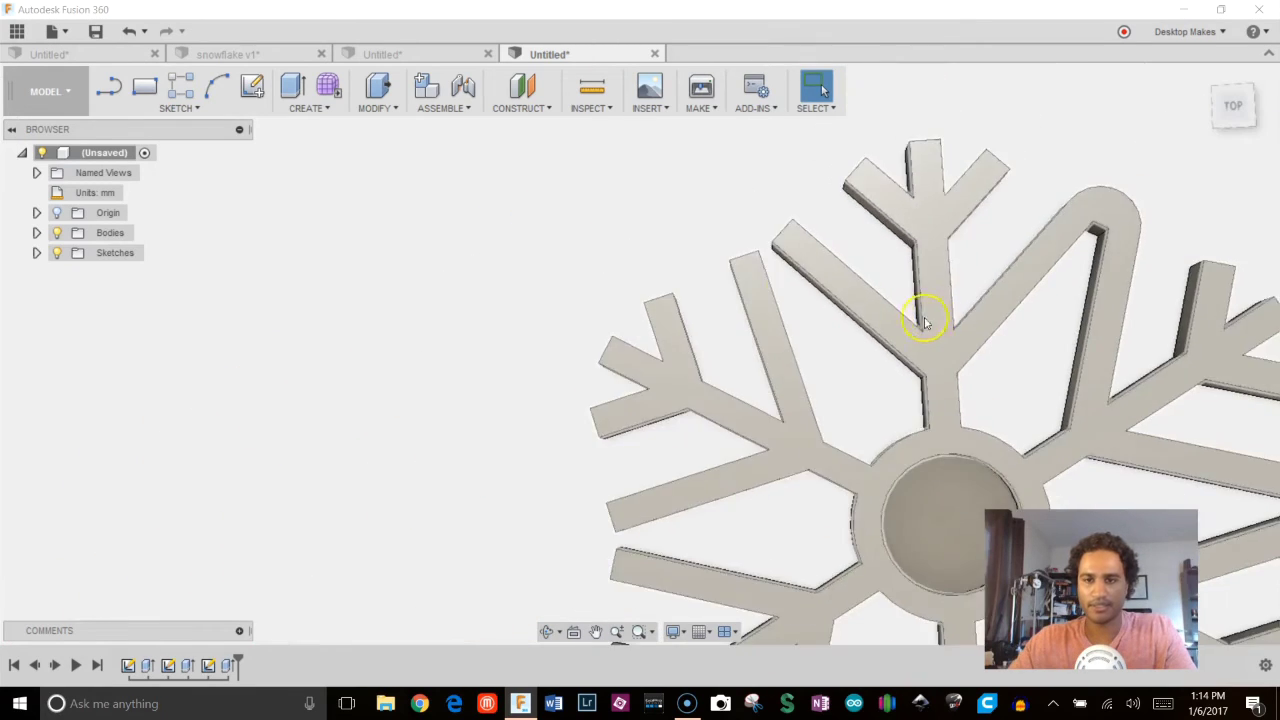
pyautogui.moveTo(832, 305); pyautogui.dragTo(384, 414, button='middle')
pyautogui.scroll(4, 674, 320)
pyautogui.scroll(5, 707, 333)
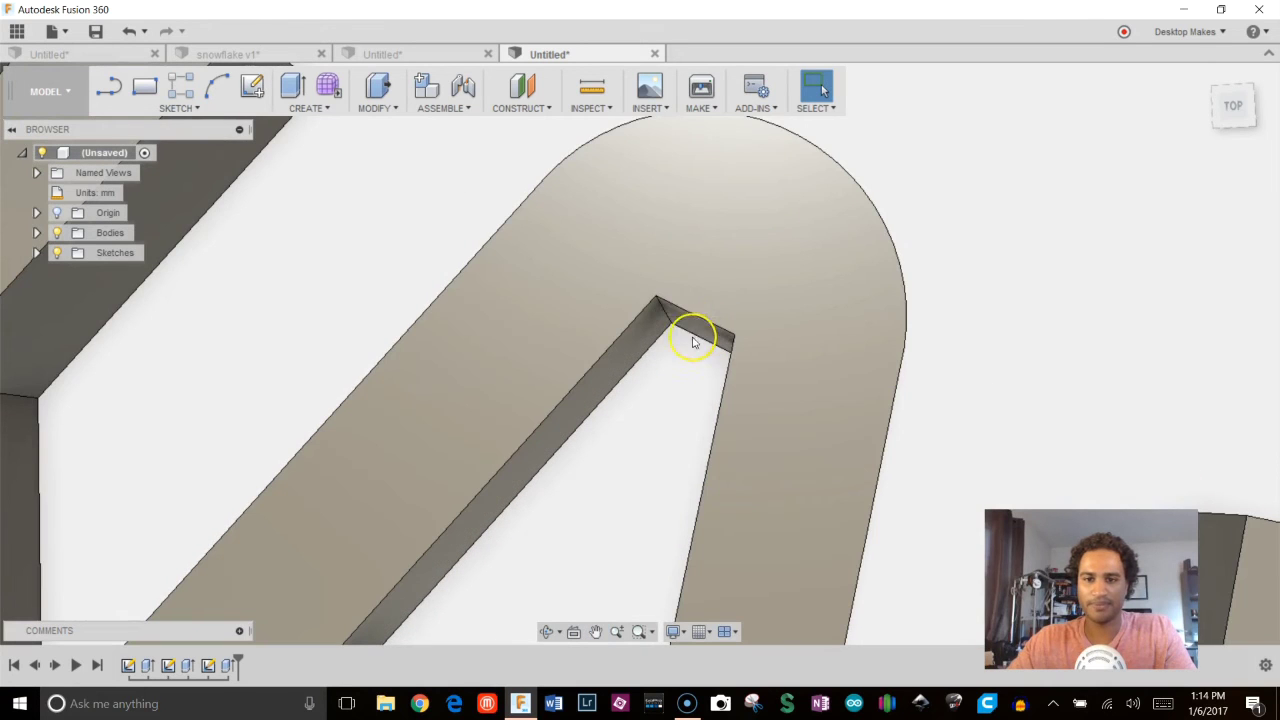
pyautogui.keyDown('shift'); pyautogui.moveTo(678, 328); pyautogui.dragTo(672, 356, button='middle'); pyautogui.keyUp('shift')
pyautogui.scroll(-3, 651, 312)
pyautogui.scroll(4, 654, 304)
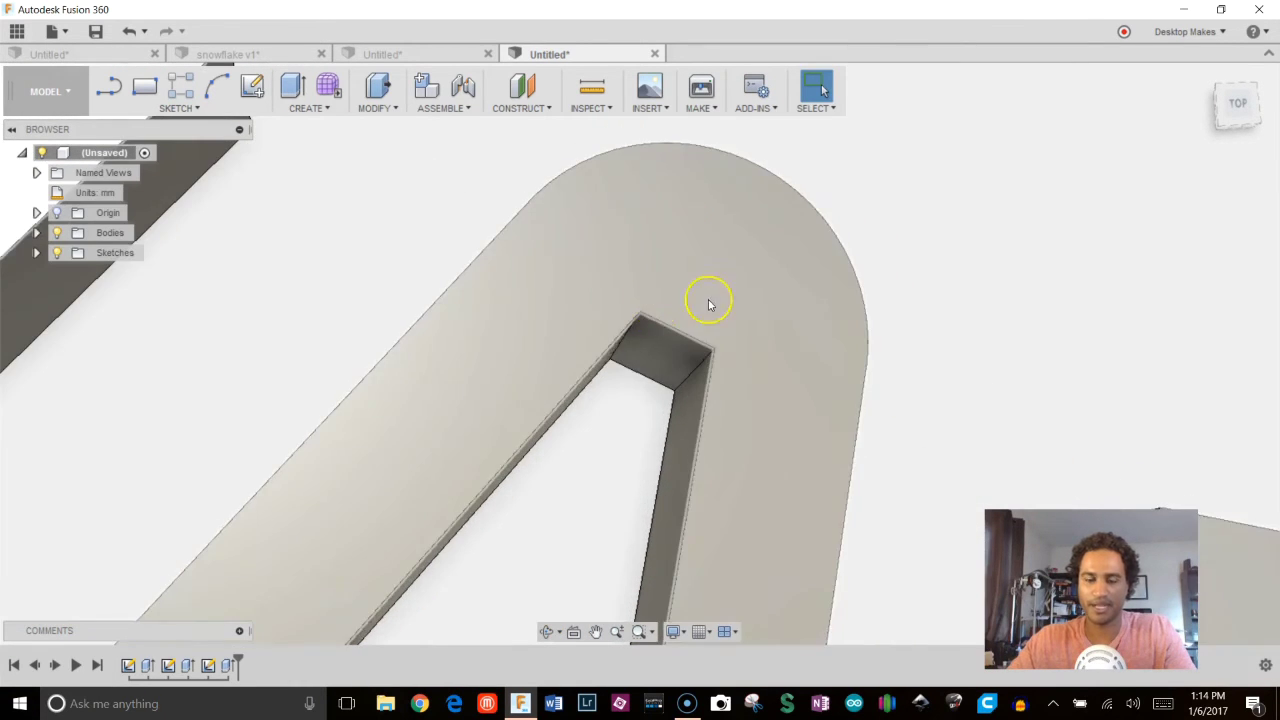
pyautogui.scroll(-10, 720, 300)
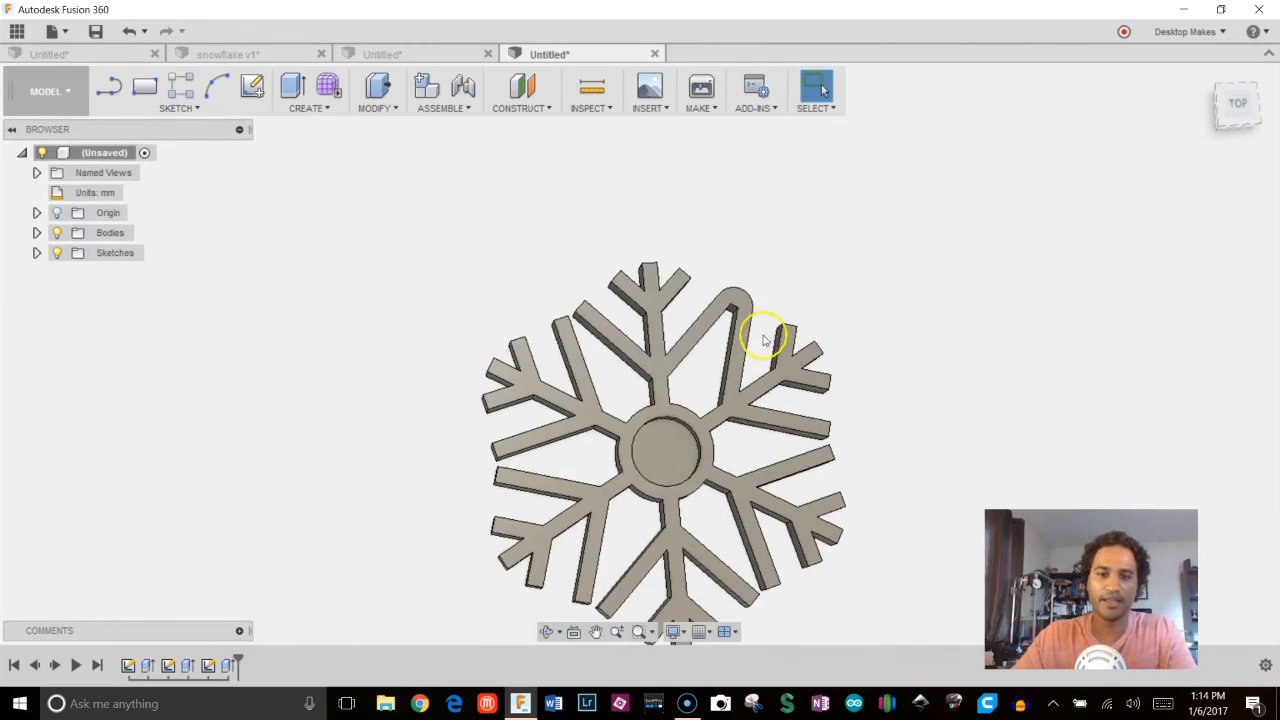
# Send the snowflake body to the MakerBot print utility for 3D printing, with Medium refinement
pyautogui.moveTo(771, 320)
pyautogui.keyDown('shift'); pyautogui.mouseDown(button='middle')
pyautogui.moveTo(760, 352)
pyautogui.moveTo(754, 303)
pyautogui.moveTo(706, 309)
pyautogui.moveTo(757, 326)
pyautogui.mouseUp(button='middle'); pyautogui.keyUp('shift')
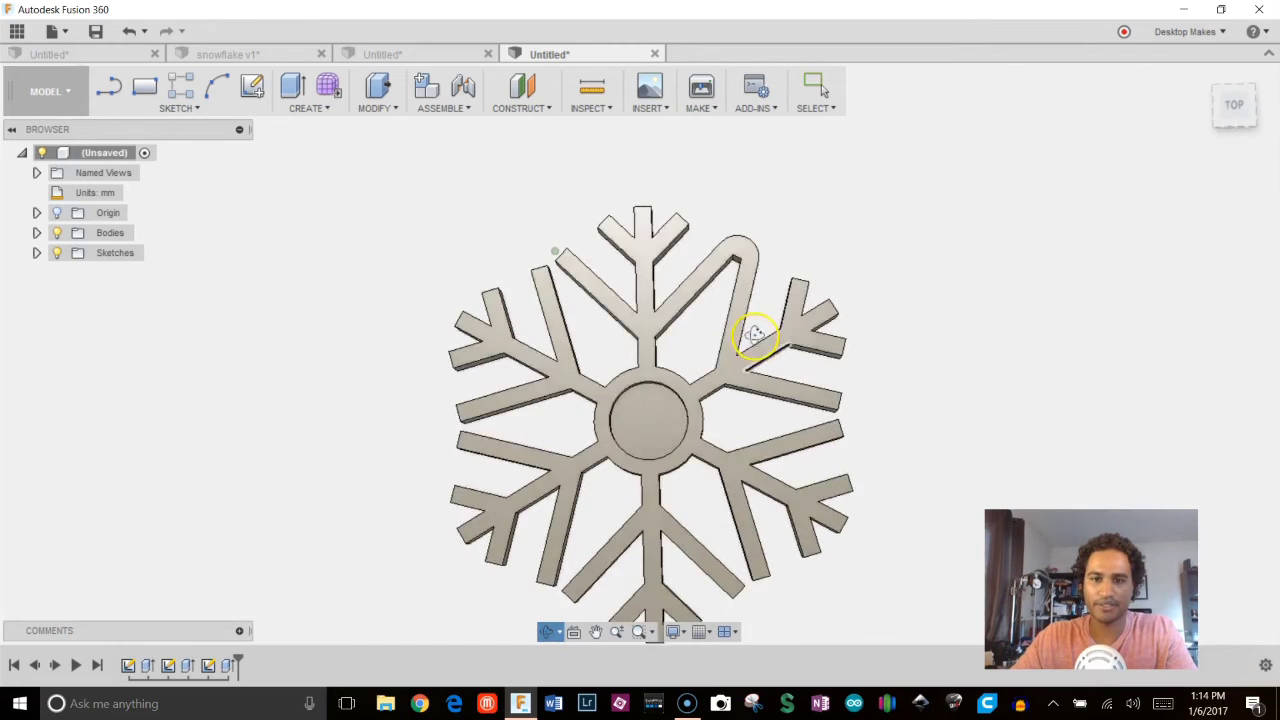
pyautogui.click(700, 108)
pyautogui.click(688, 130)
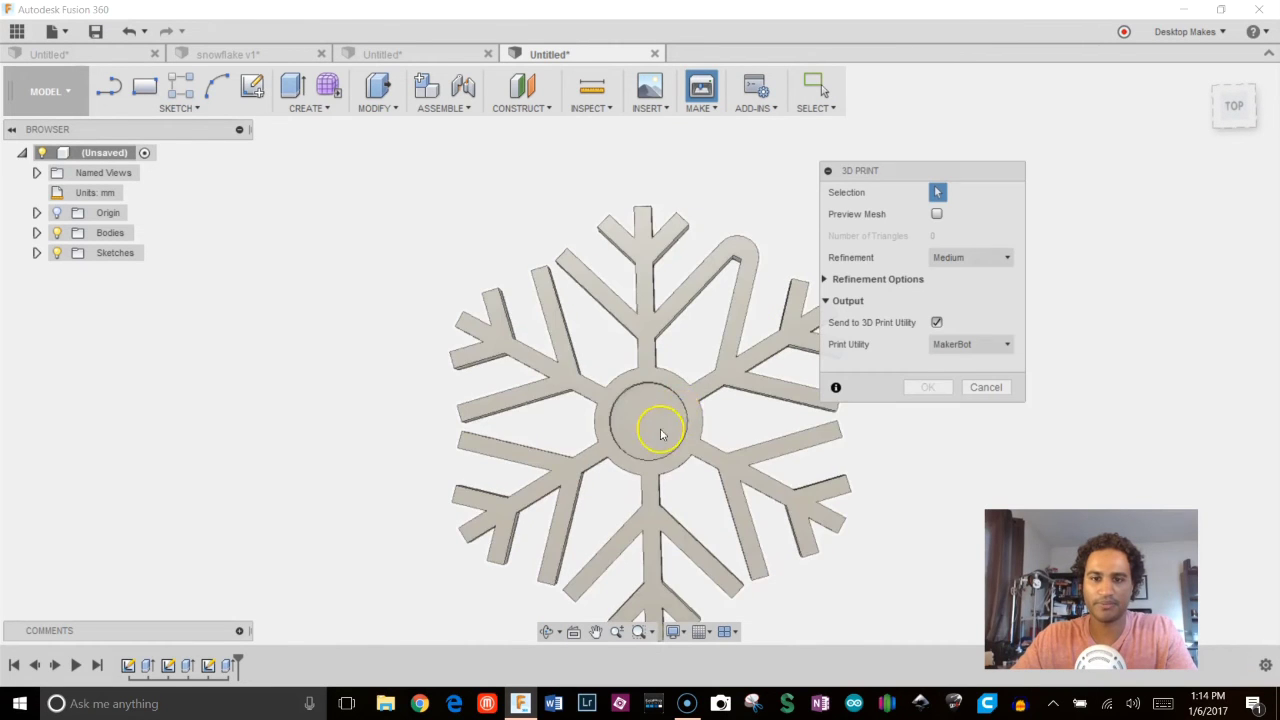
pyautogui.click(920, 389)
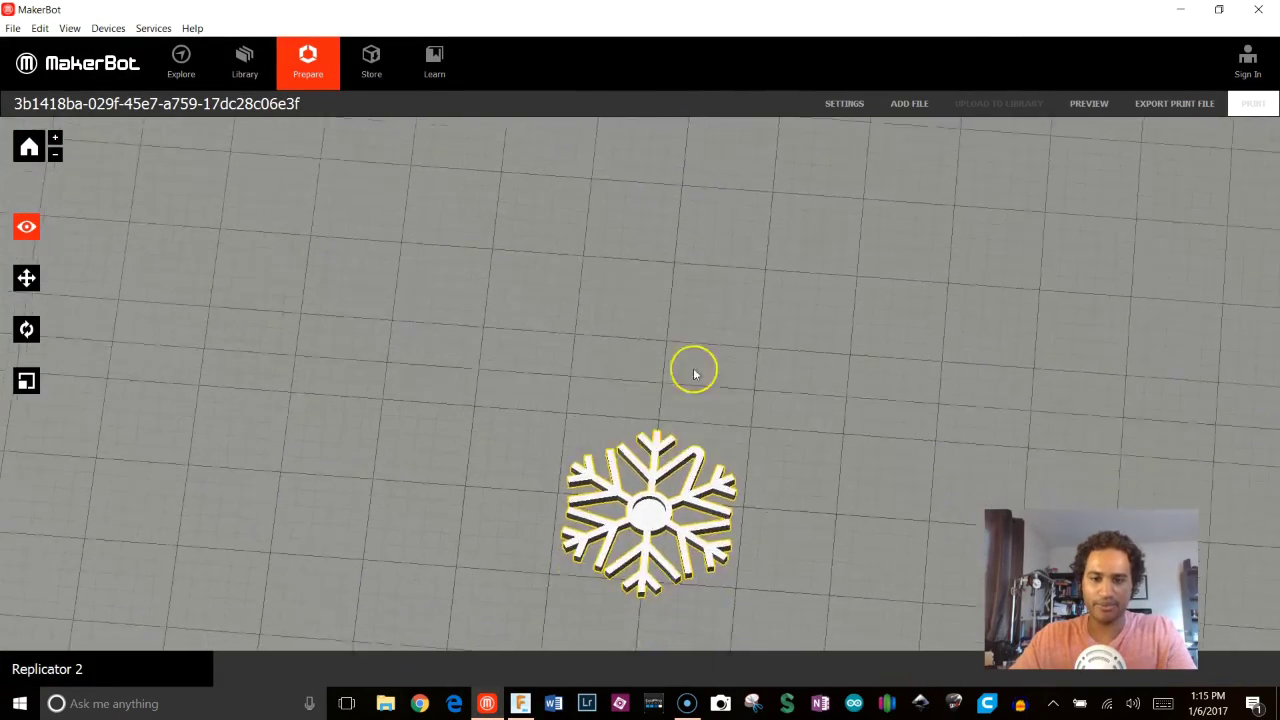
# Confirm print settings with Standard quality, 0.20 mm layer height, 10% infill, 2 shells, no raft or support, and MakerBot PLA at 230°C
pyautogui.scroll(3, 679, 468)
pyautogui.moveTo(680, 506); pyautogui.dragTo(747, 448)
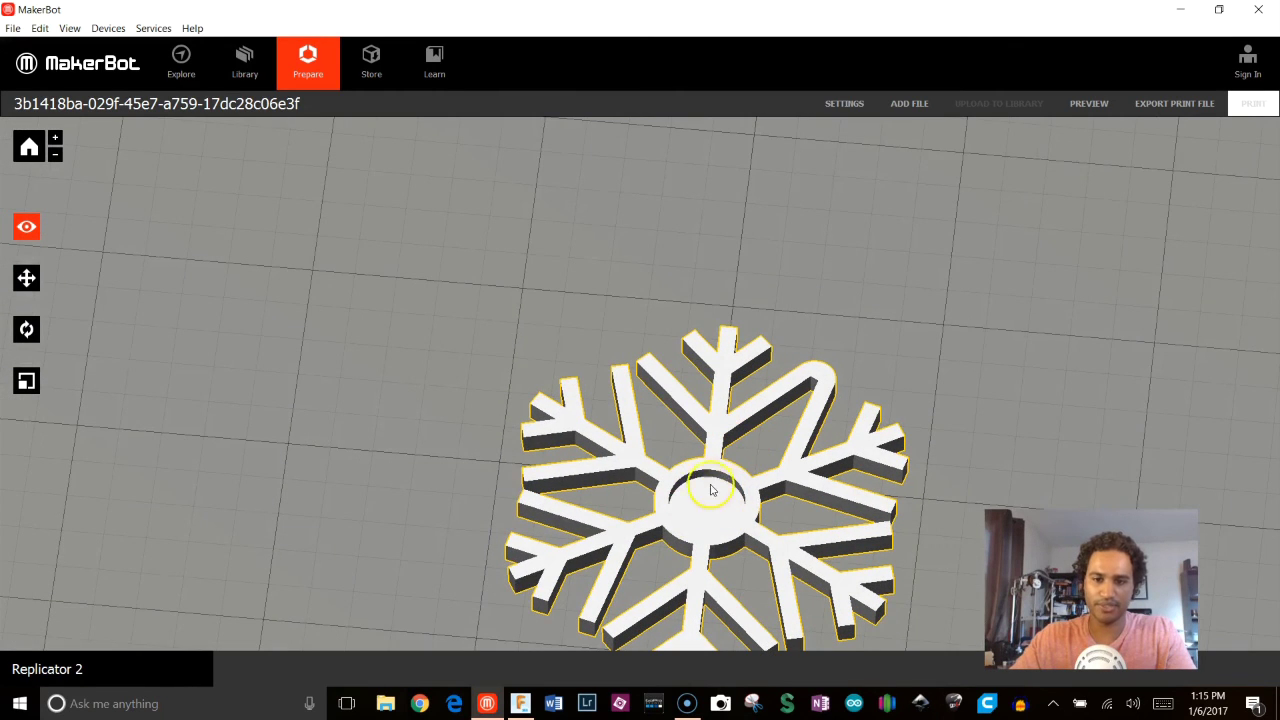
pyautogui.moveTo(736, 530); pyautogui.dragTo(769, 137)
pyautogui.moveTo(807, 532)
pyautogui.mouseDown(button='right')
pyautogui.moveTo(805, 500)
pyautogui.moveTo(810, 532)
pyautogui.mouseUp(button='right')
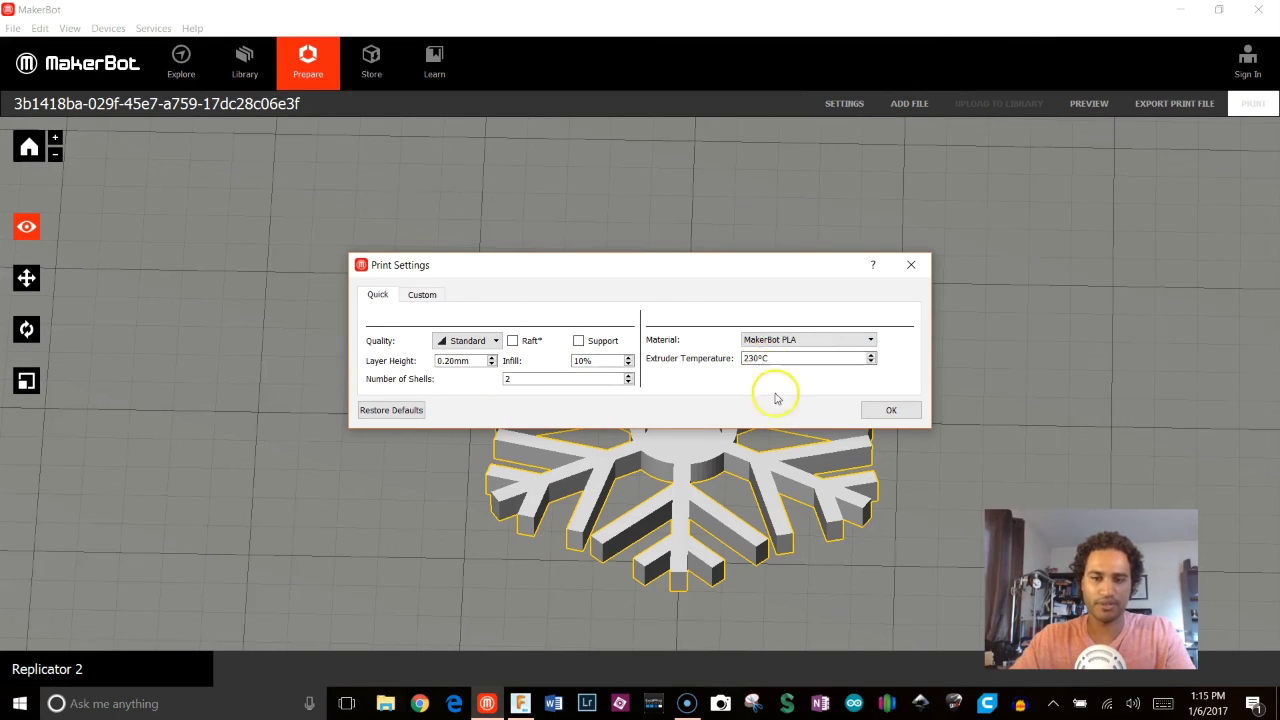
pyautogui.click(891, 410)
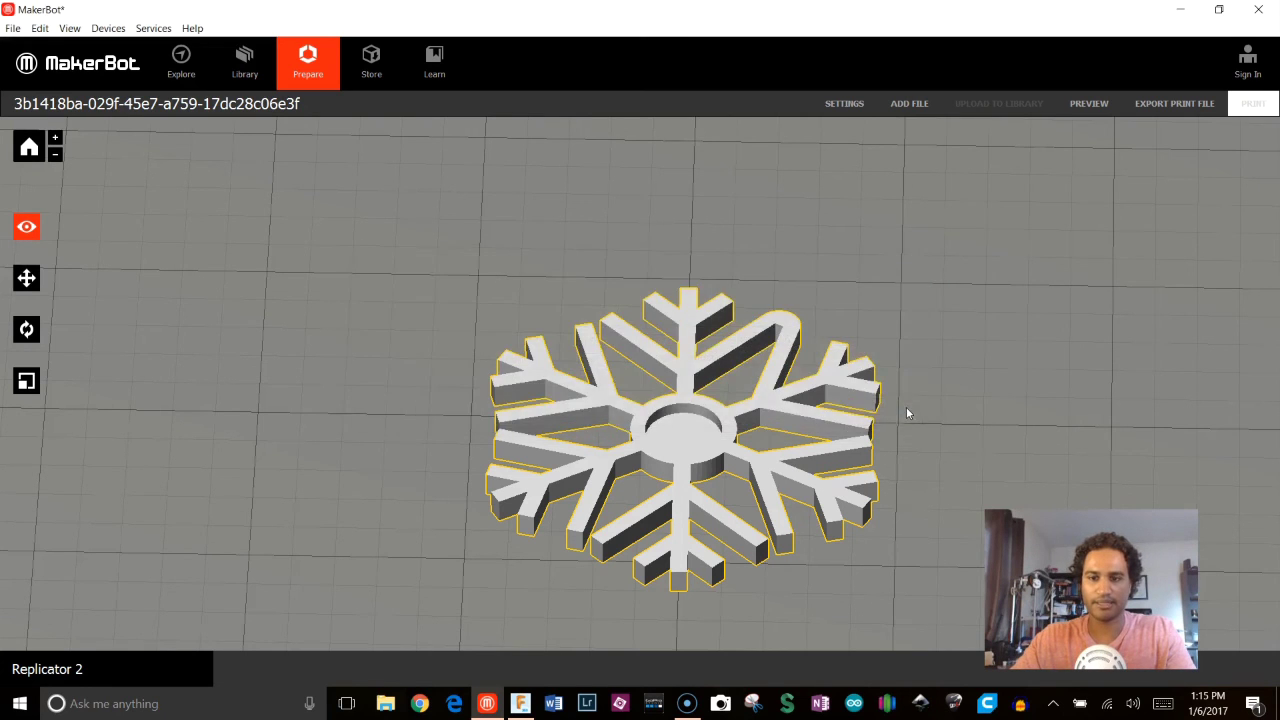
pyautogui.scroll(5, 818, 440)
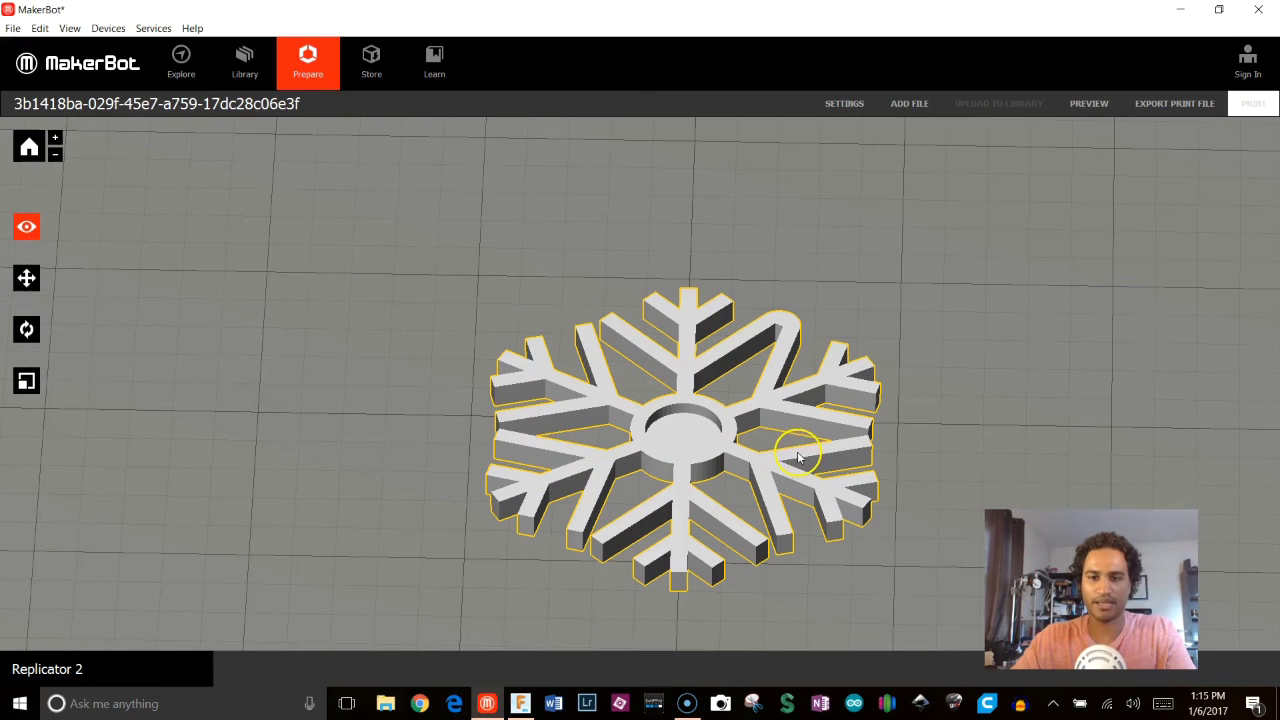